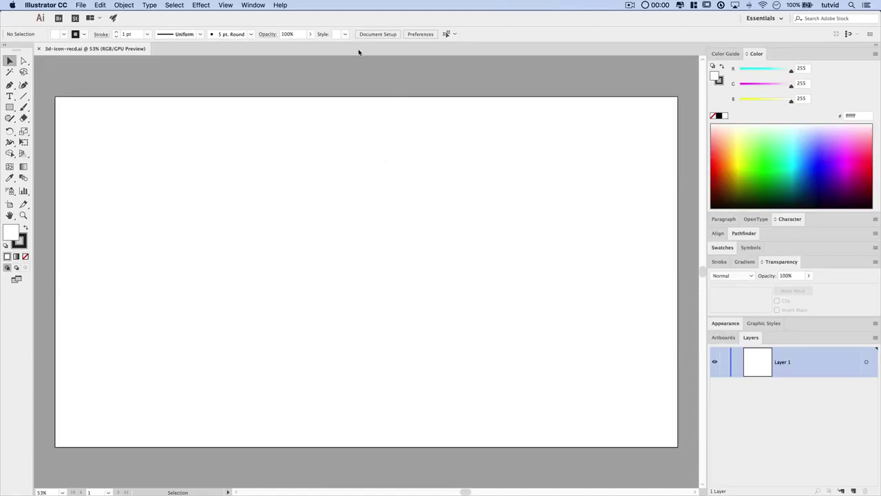
click(226, 5)
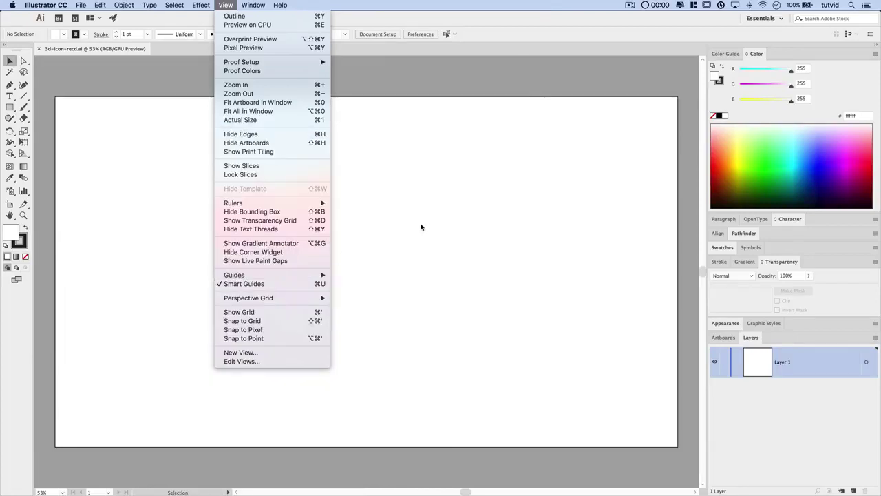
click(422, 228)
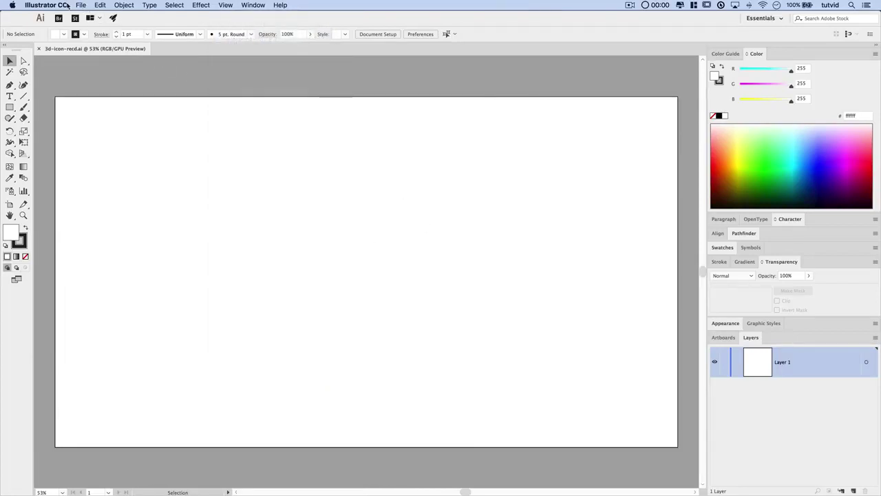
Step: Activate the Ellipse tool and set the fill colour to #ff00c3 with no stroke
click(12, 108)
click(57, 130)
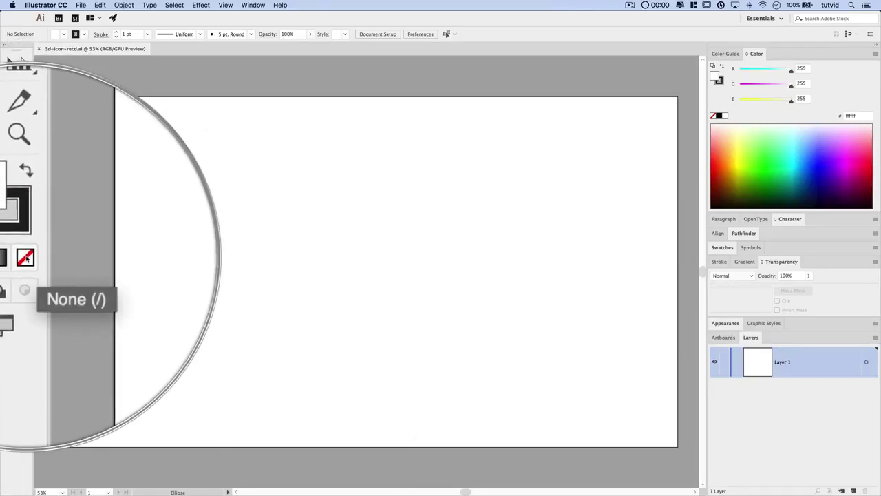
double_click(11, 234)
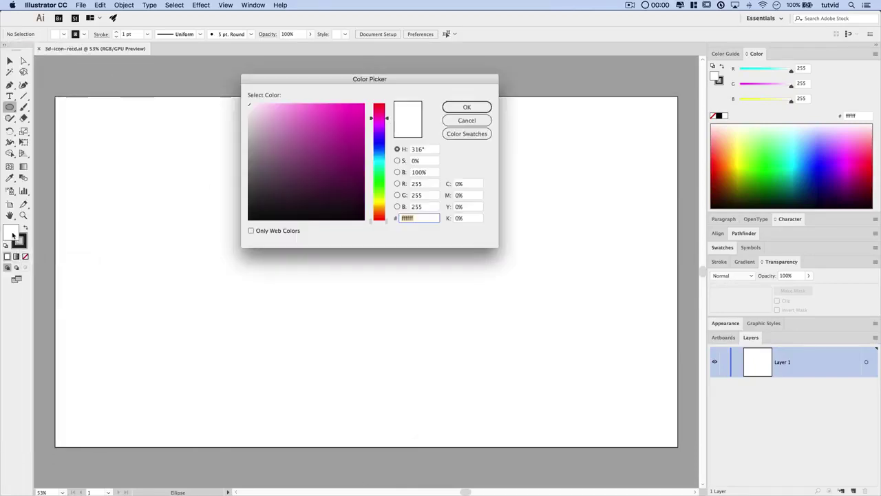
click(349, 113)
text(ff00c3)
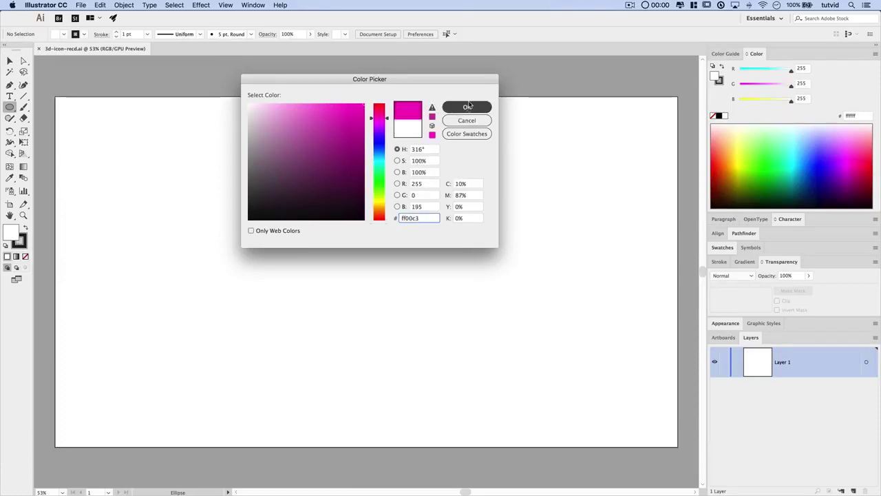
key(Return)
click(28, 239)
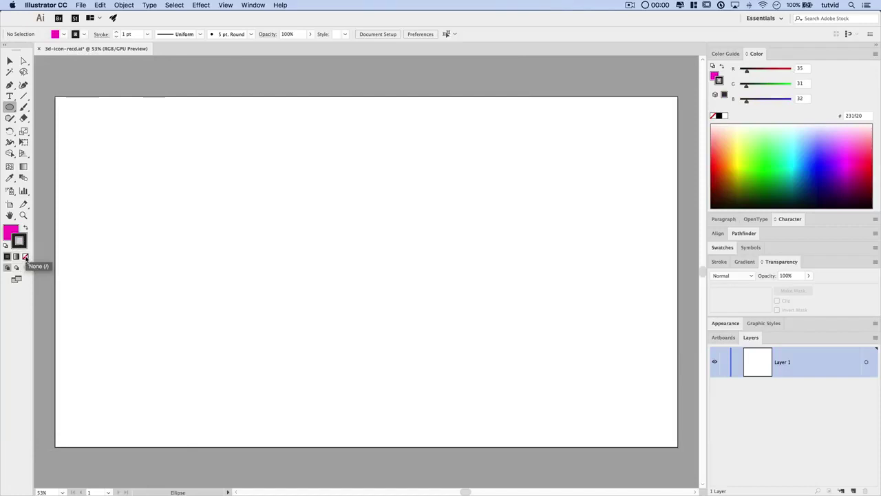
click(26, 257)
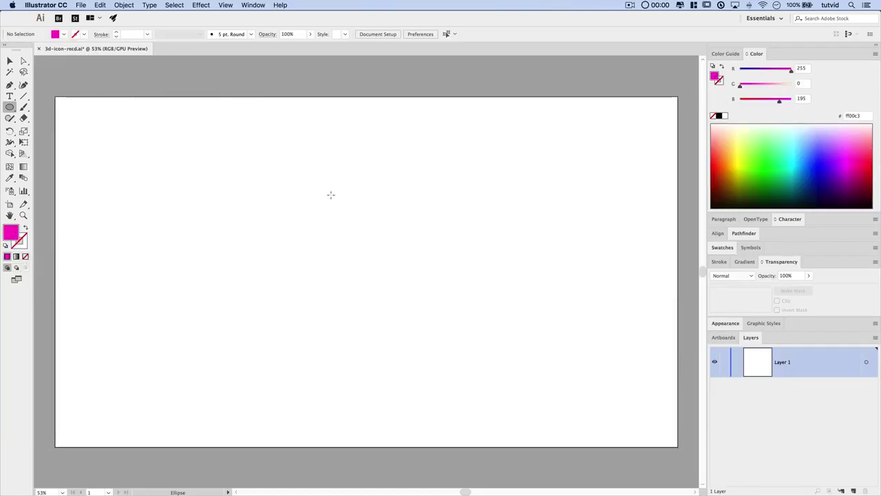
Step: Create a 400 by 400 px magenta circle and move it to the centre of the artboard
click(243, 208)
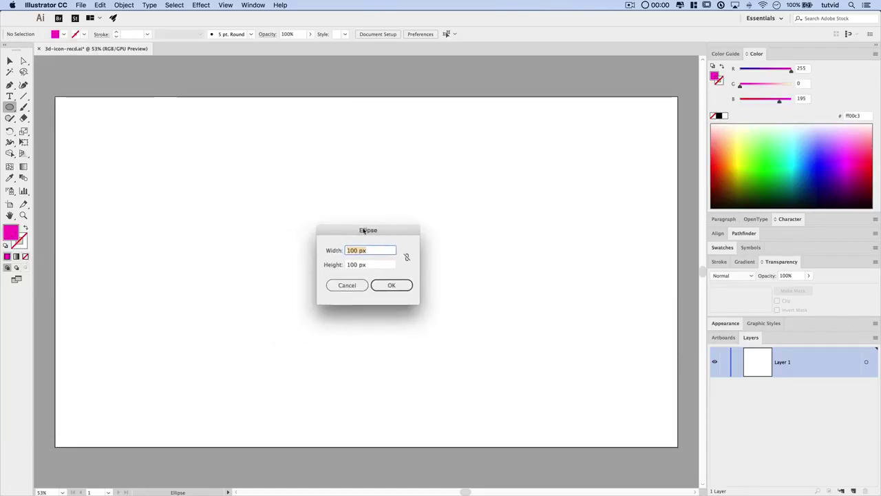
text(400)
key(Tab)
text(40)
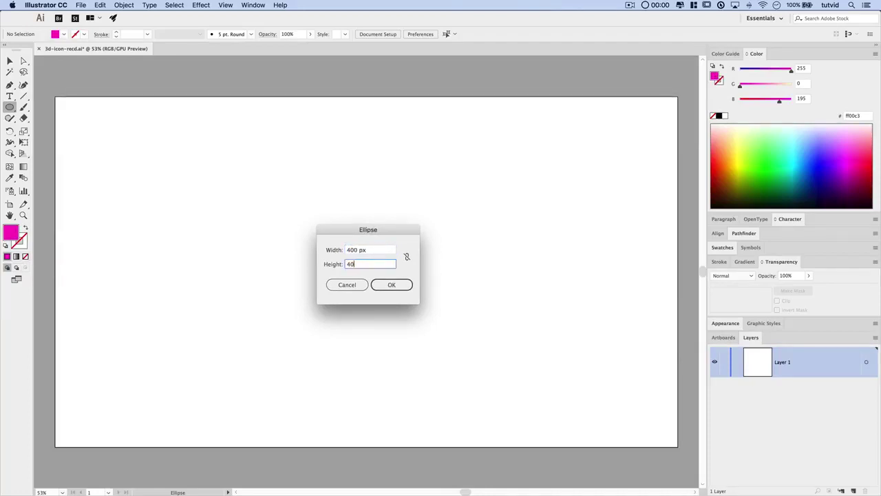
key(Return)
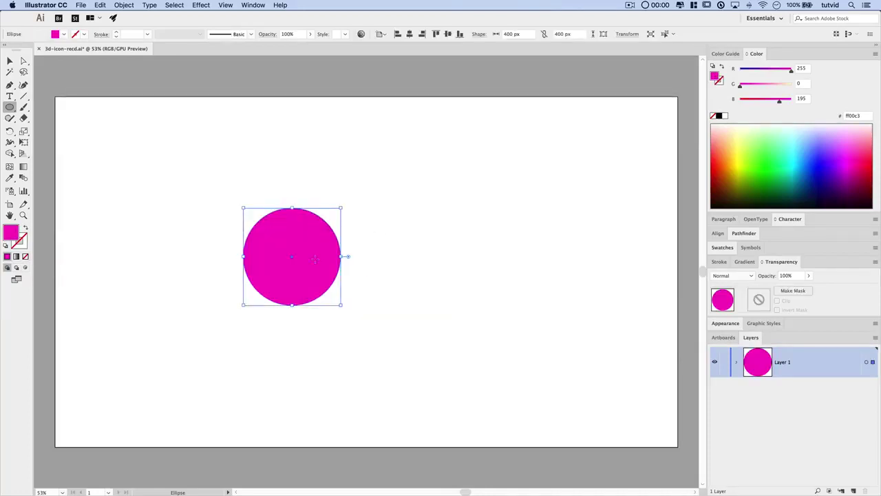
key(v)
drag(311, 257, 388, 271)
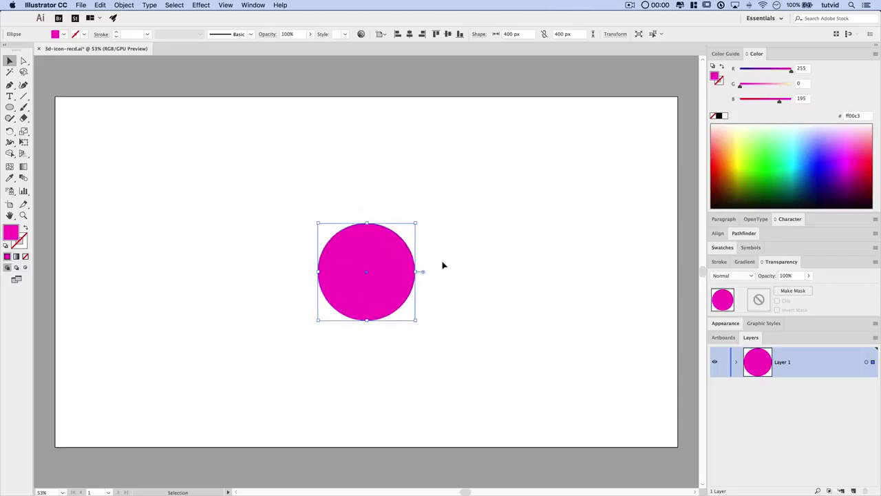
Step: Copy the circle, paste the duplicate in front of it, and expand Layer 1 to list both ellipses
key(super+1)
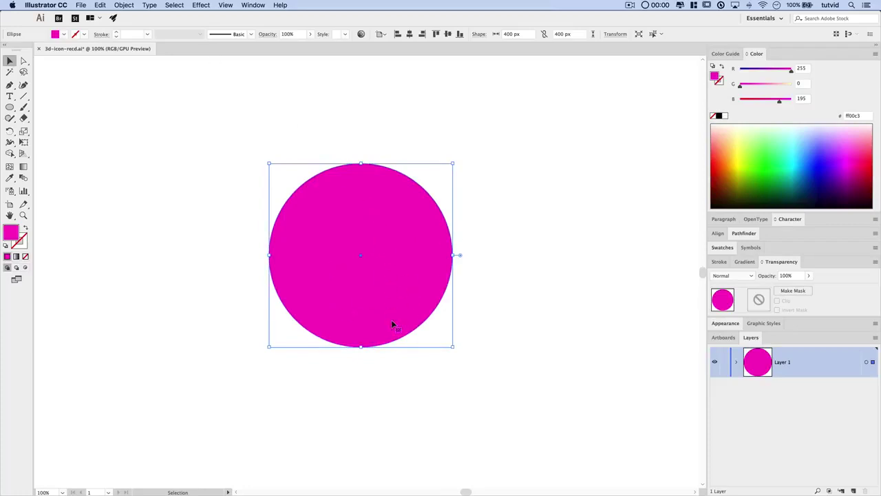
key(super+c)
key(a)
key(v)
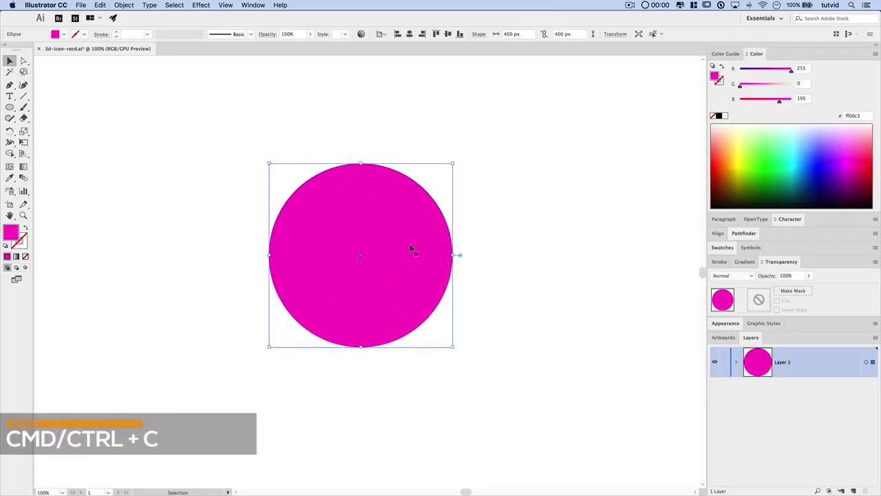
click(103, 5)
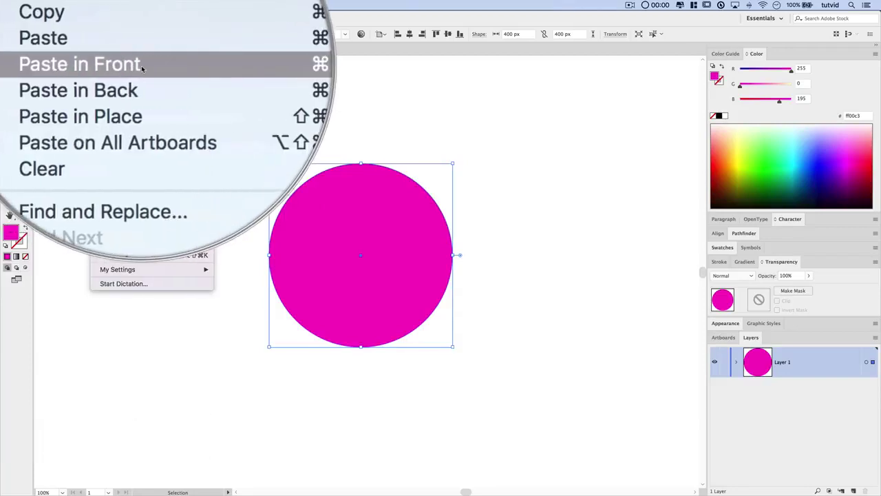
click(206, 67)
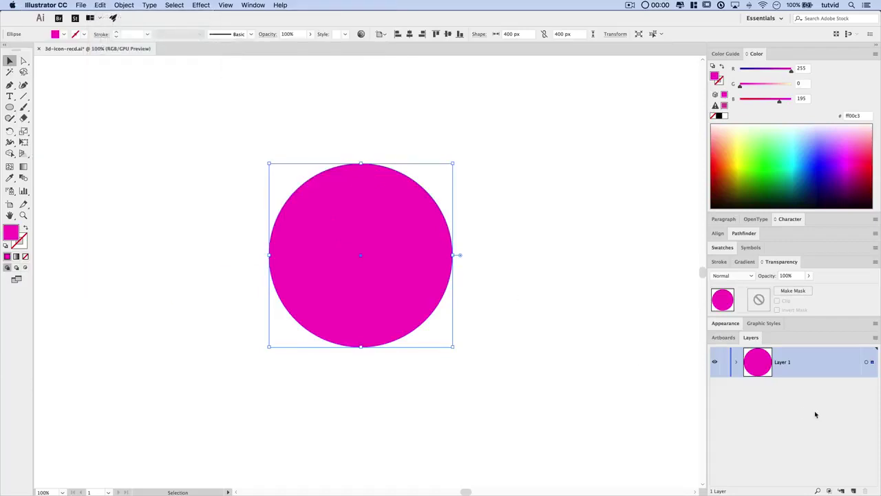
click(736, 363)
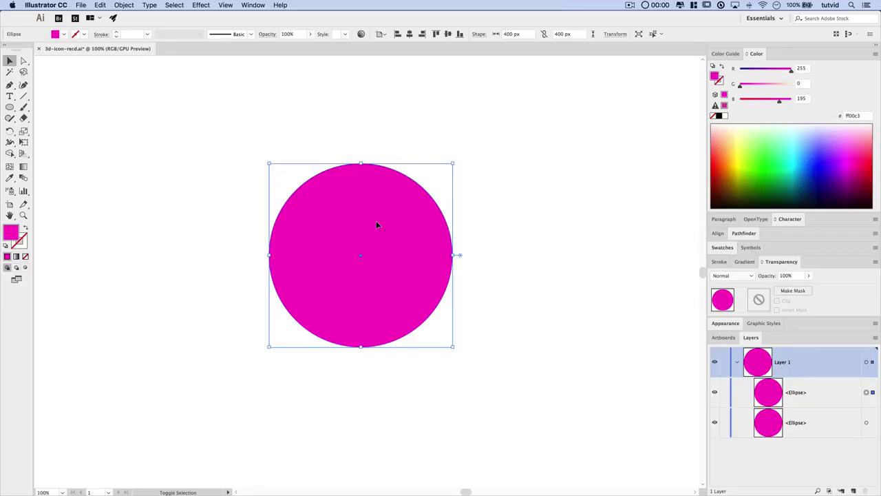
Step: Nudge the front circle to the right and up so it only partly overlaps the original circle
key(Right)
key(Right)
key(Right)
key(Right)
key(Right)
key(Right)
key(Right)
key(Right)
key(Right)
key(Right)
key(Right)
key(Right)
key(Right)
key(Right)
key(Right)
key(Right)
key(Right)
key(Right)
key(Right)
key(Right)
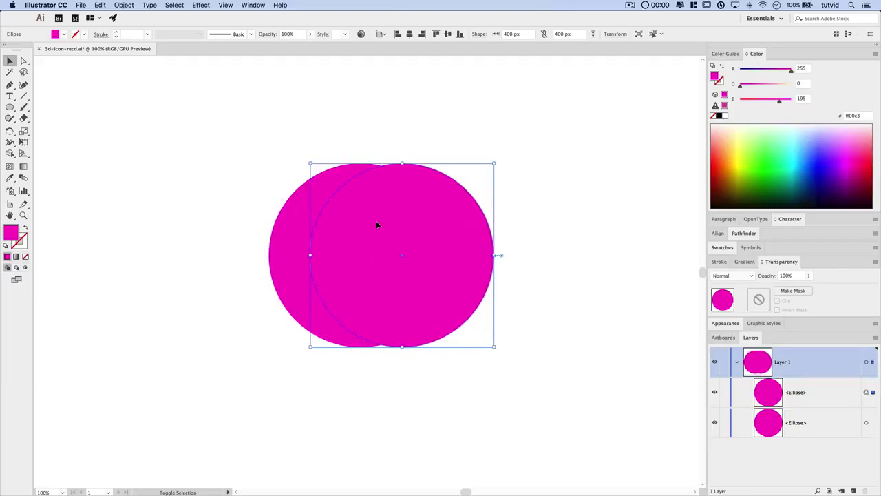
key(Up)
key(Up)
key(Up)
key(Up)
key(Up)
key(Up)
key(Up)
key(Up)
key(Up)
key(Up)
key(Up)
key(Up)
key(Up)
key(Up)
key(Up)
key(Up)
key(Up)
key(Up)
key(Up)
key(Up)
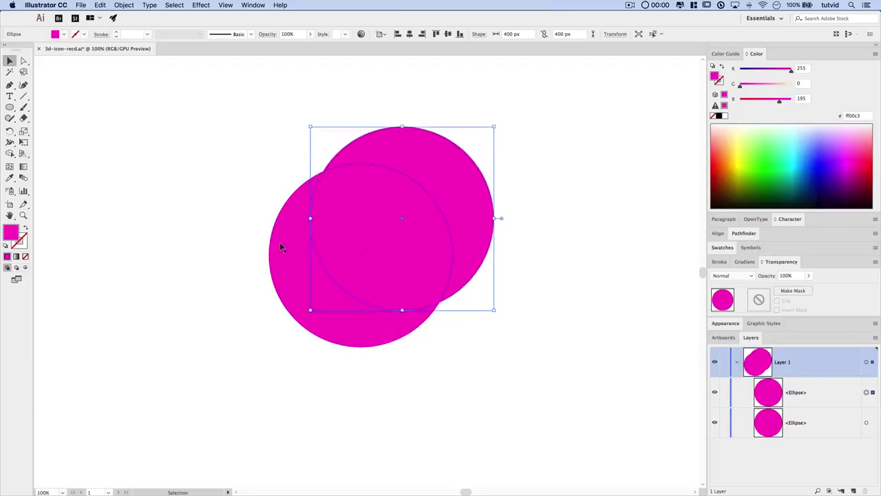
Step: Copy the original circle and paste a second duplicate in front of it
click(292, 259)
key(a)
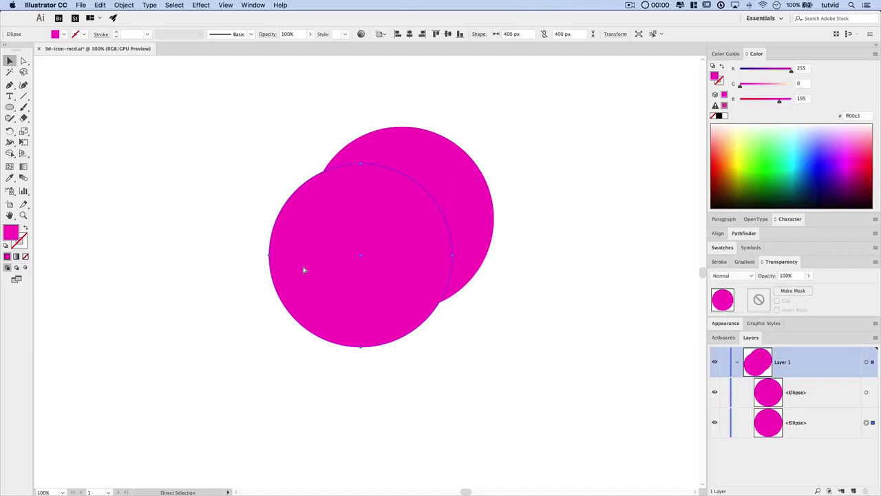
key(super+c)
key(super+f)
key(v)
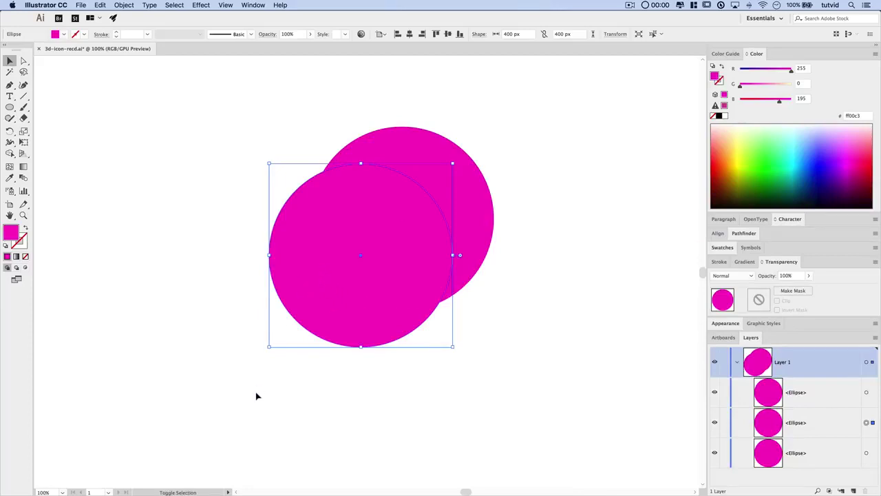
Step: Nudge the second duplicate well to the left and slightly up, keeping it overlapping the upper-right circle
key(Left)
key(Left)
key(Left)
key(Left)
key(Left)
key(Left)
key(Left)
key(Left)
key(Left)
key(Left)
key(Left)
key(Left)
key(Left)
key(Left)
key(Left)
key(Left)
key(Left)
key(Left)
key(Left)
key(Left)
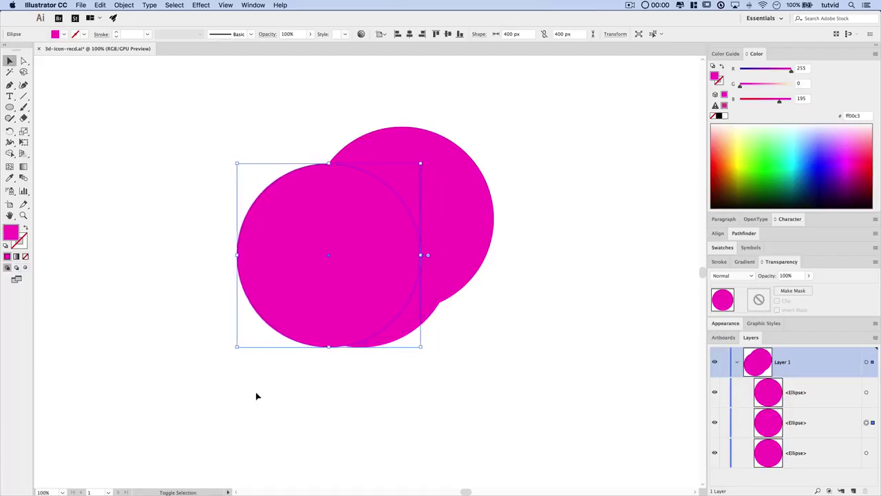
key(Left)
key(Left)
key(Left)
key(Left)
key(Left)
key(Left)
key(Left)
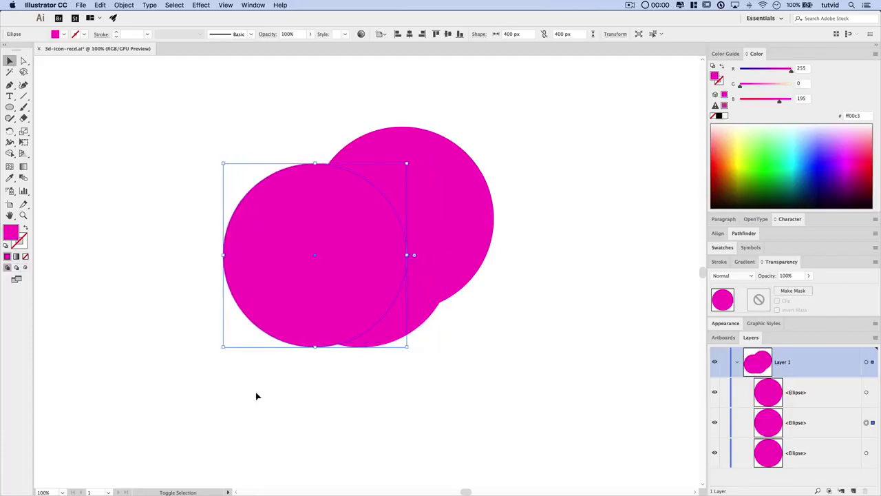
key(Up)
key(Up)
key(Up)
key(Up)
key(Up)
key(Up)
key(Up)
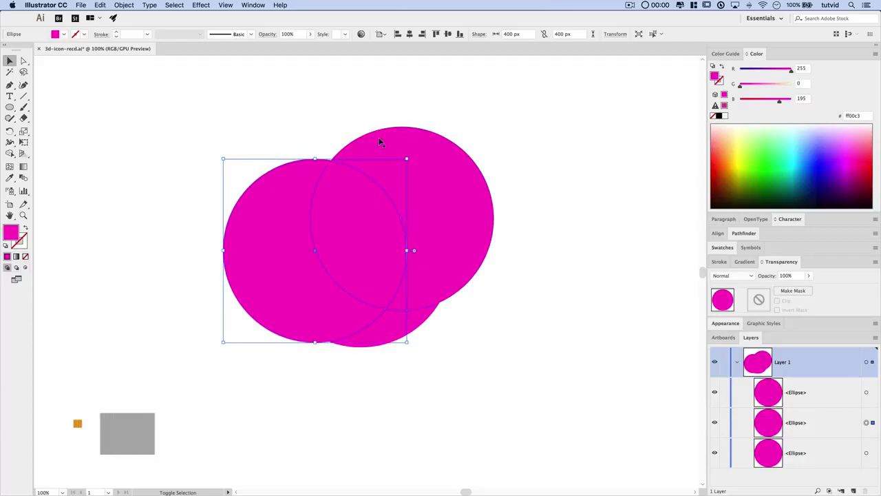
Step: Select the two offset circles and combine them with the Pathfinder Intersect mode, keeping only their leaf-shaped overlap
shift+click(416, 137)
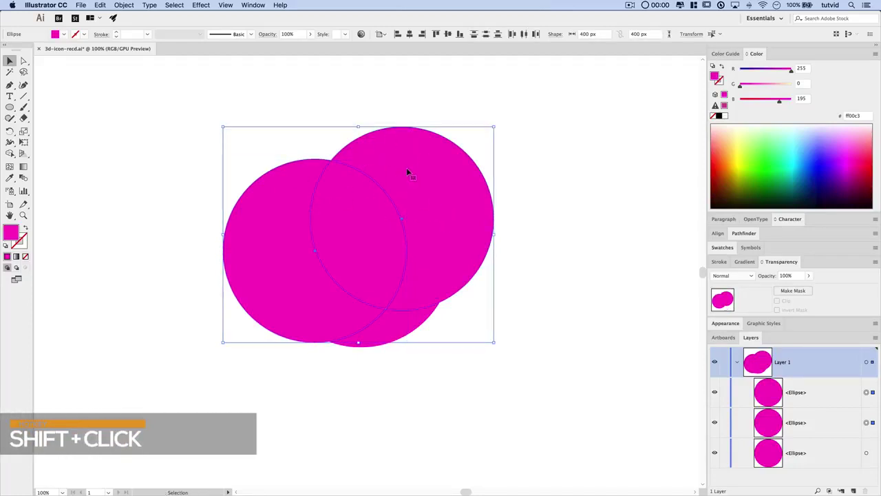
click(253, 5)
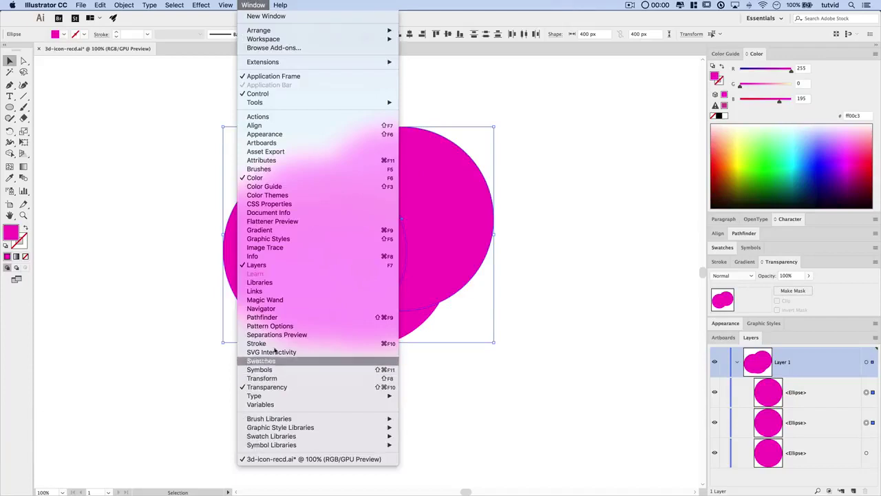
click(272, 316)
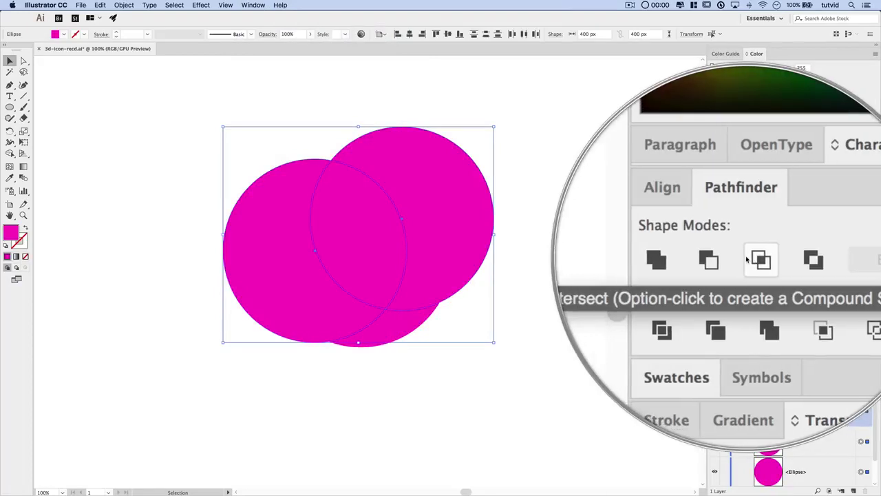
click(751, 257)
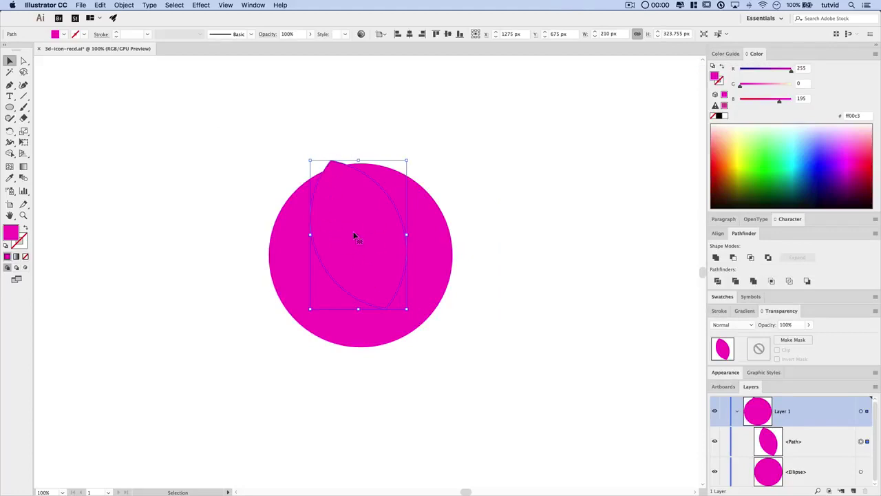
key(super+z)
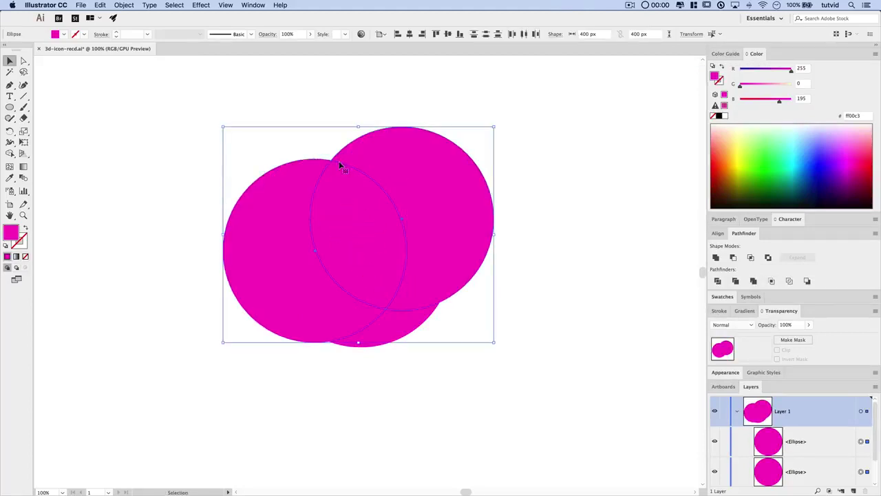
key(a)
key(super+shift+z)
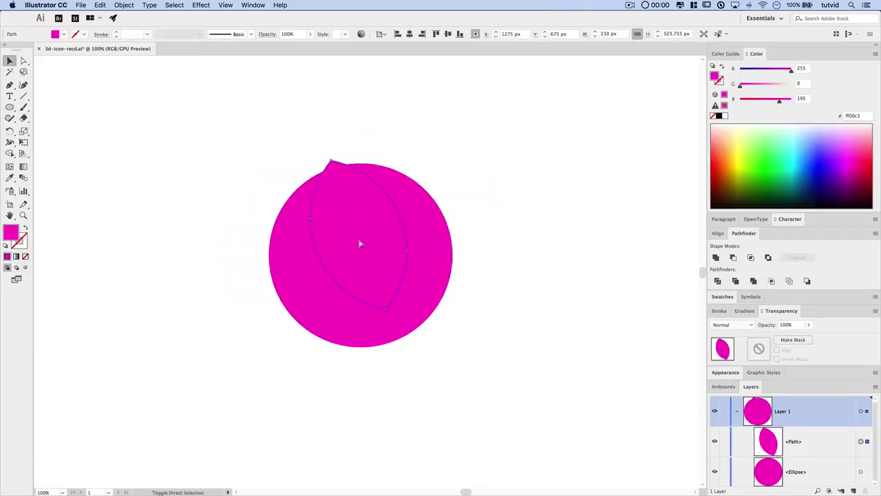
Step: Copy the base circle, paste a duplicate in front of it, and collapse the Color panel
click(429, 265)
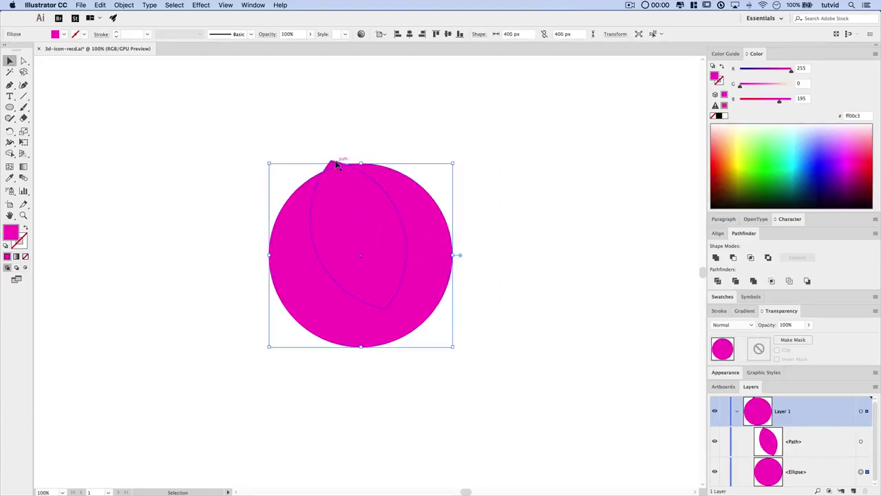
key(super+c)
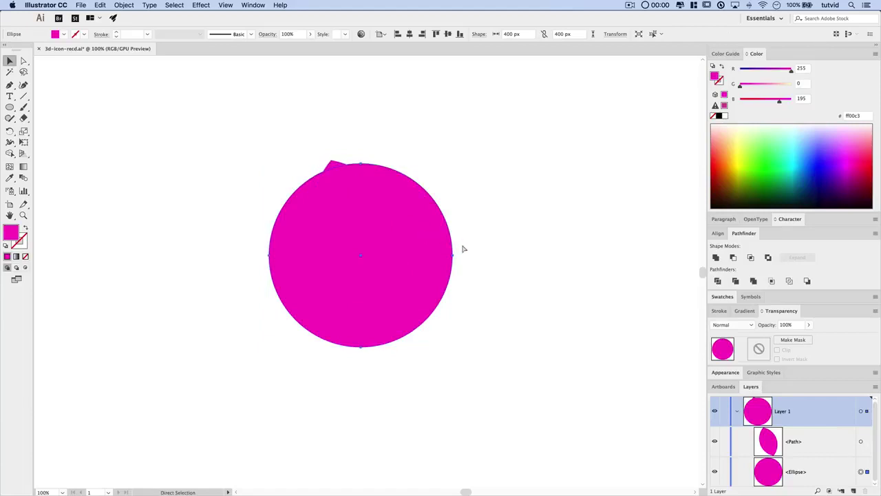
key(super+f)
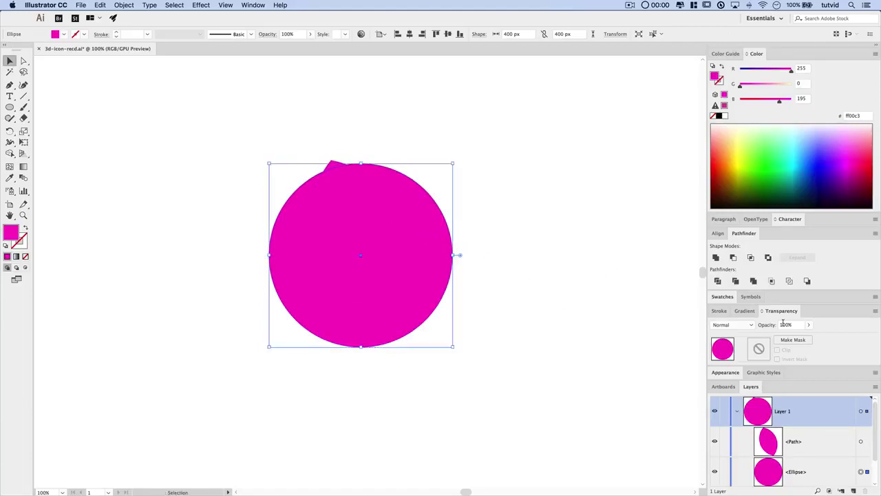
click(757, 55)
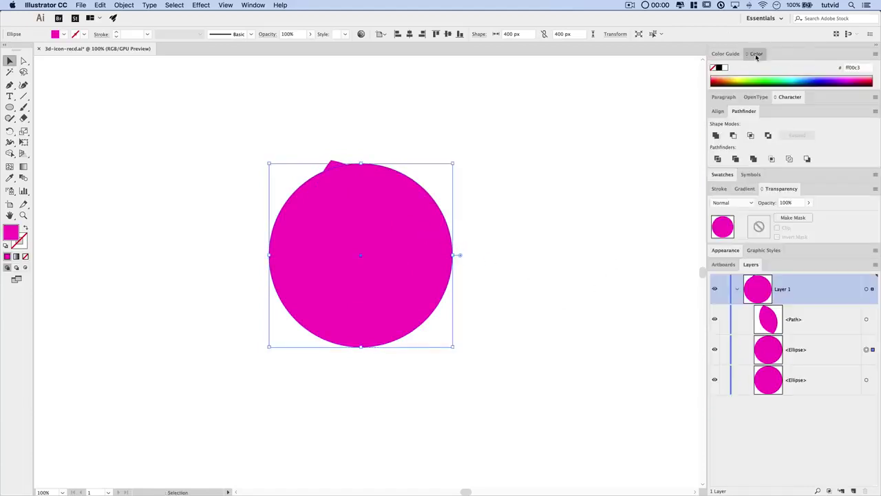
click(757, 55)
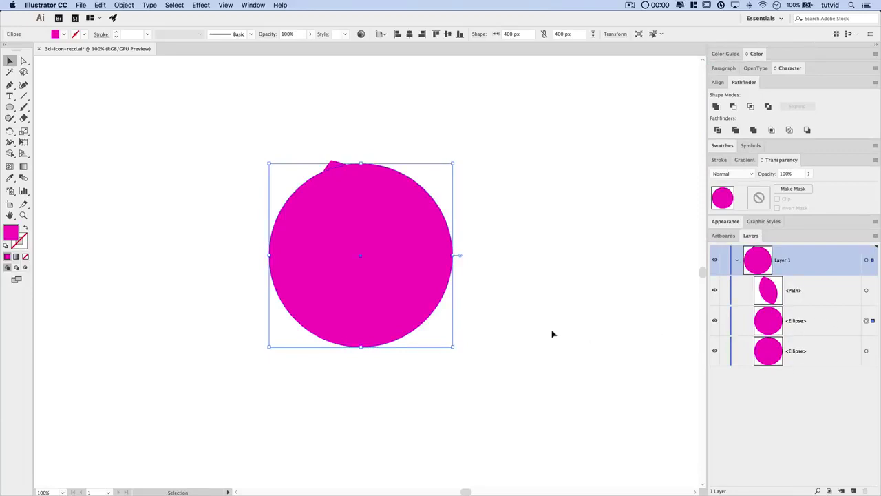
Step: Shift the duplicated base circle straight up so a thin crescent of the original remains below it
key(shift)
key(shift+Up)
key(shift+Up)
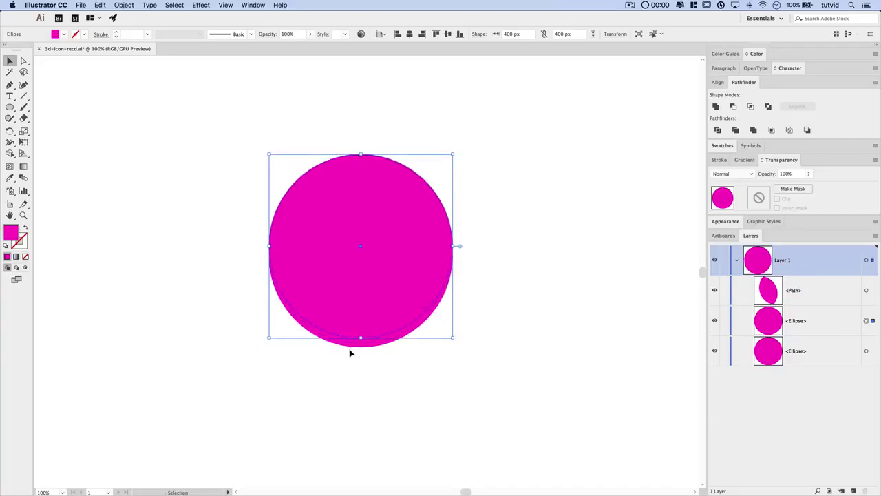
Step: Copy the original bottom circle and paste a duplicate directly in front of it
click(356, 344)
key(super)
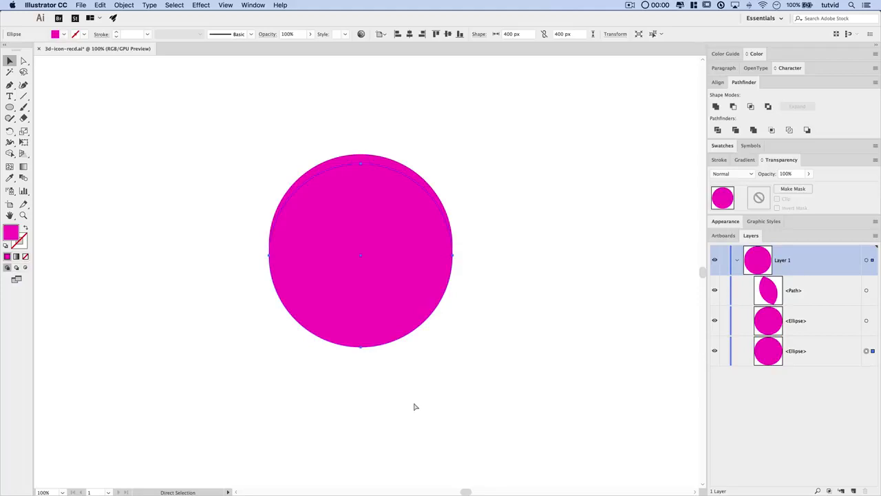
key(super+c)
key(super+f)
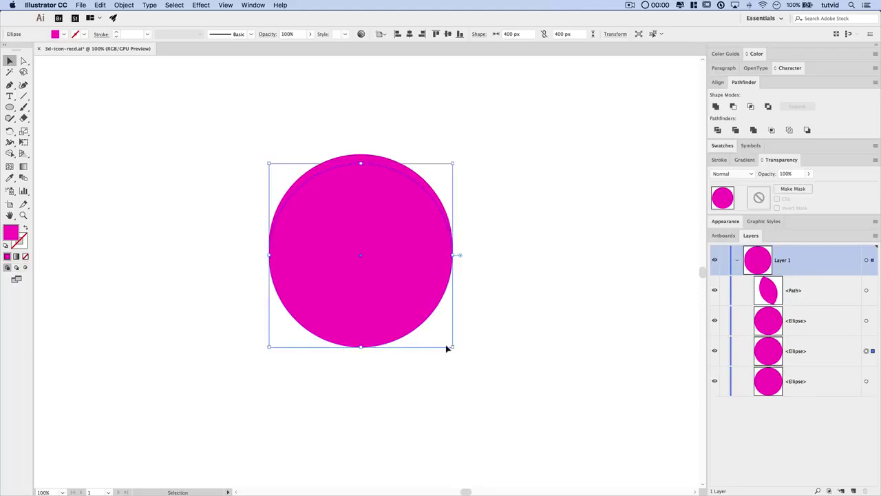
Step: Nudge the new duplicate far to the left and slightly up, keeping its edge overlapping the other circles
key(shift)
key(shift+Left)
key(shift+Left)
key(shift+Left)
key(shift+Left)
key(shift+Left)
key(shift+Left)
key(shift+Left)
key(shift+Left)
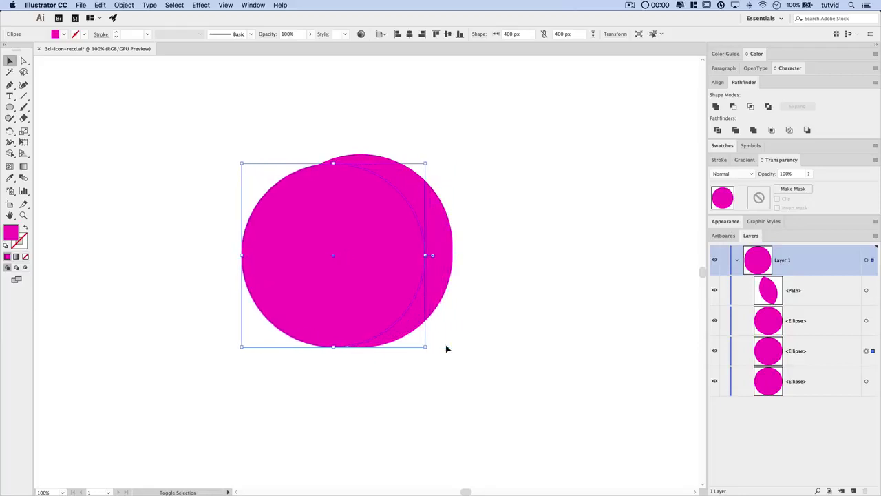
key(shift+Left)
key(shift+Left)
key(shift+Left)
key(shift+Left)
key(shift+Left)
key(shift+Left)
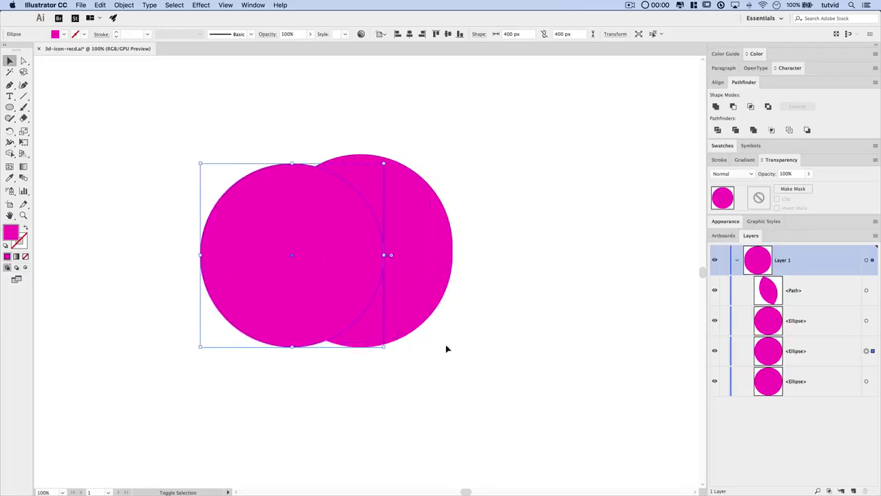
key(shift+Left)
key(shift+Left)
key(shift+Left)
key(shift+Left)
key(shift+Left)
key(shift+Left)
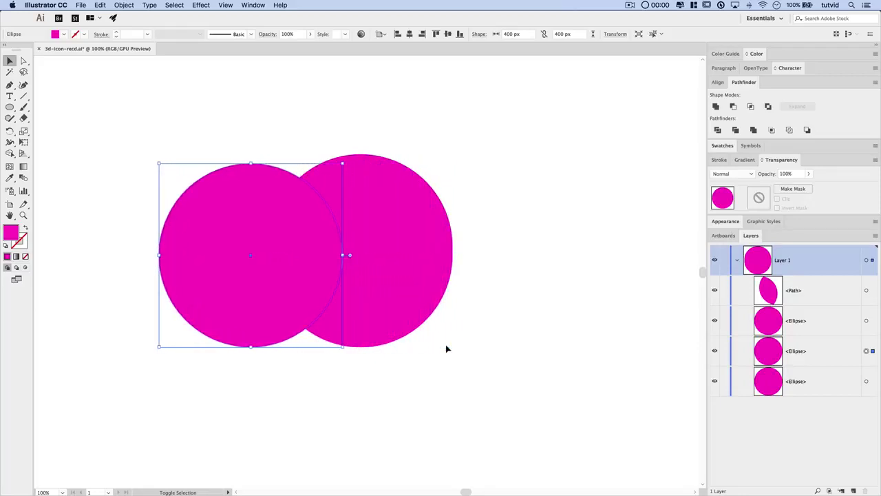
key(shift+Left)
key(shift+Left)
key(shift+Left)
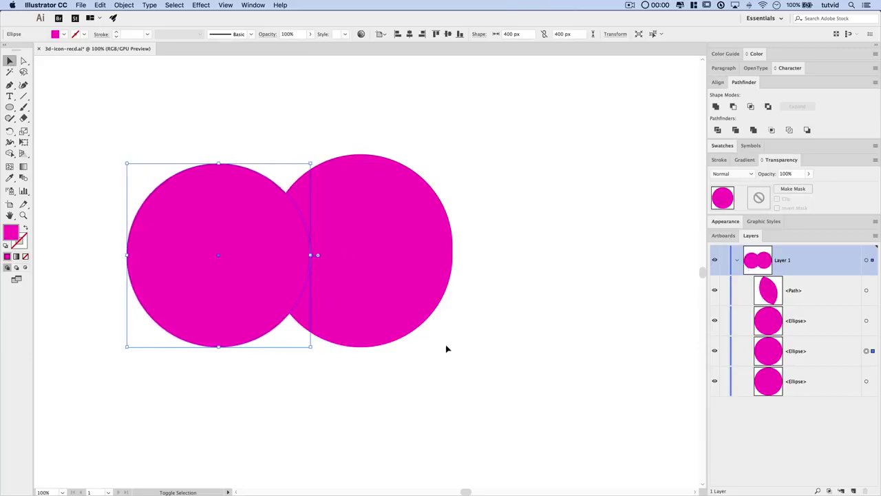
key(shift+Up)
key(shift+Up)
key(shift+Up)
key(shift+Up)
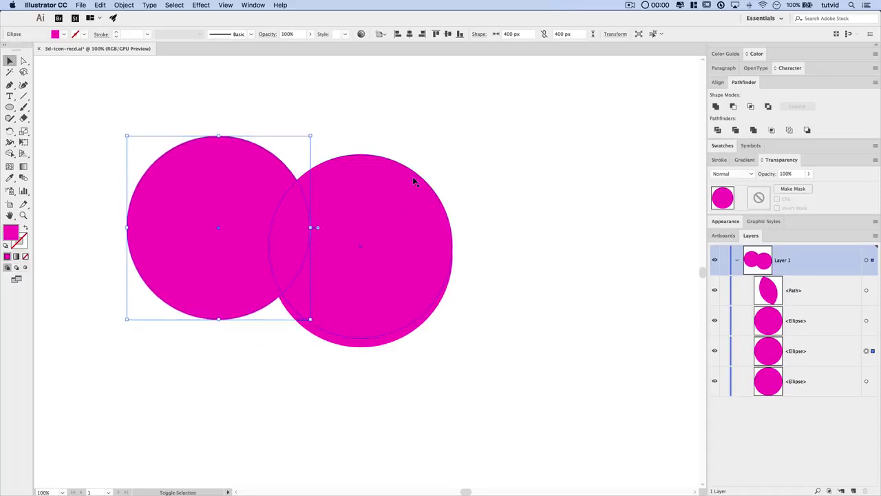
Step: Intersect the left circle with the raised duplicate using Pathfinder, and briefly hide the base circle to check the resulting leaf shape
shift+click(384, 213)
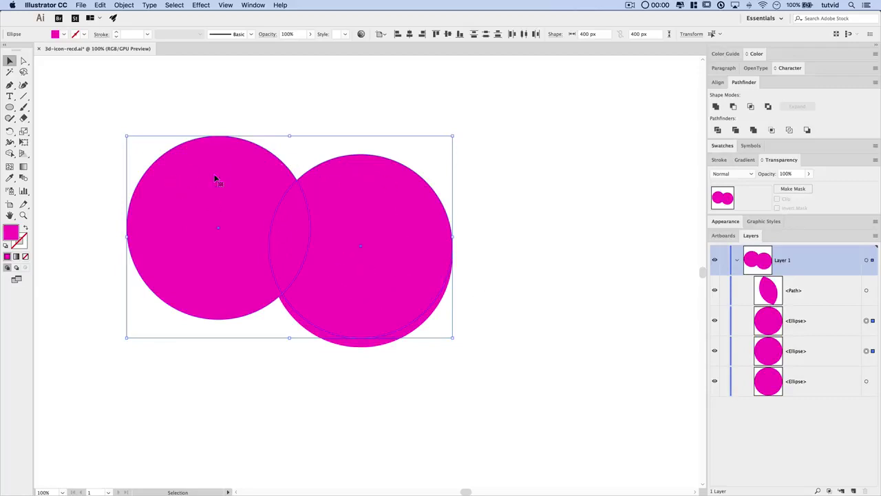
click(751, 106)
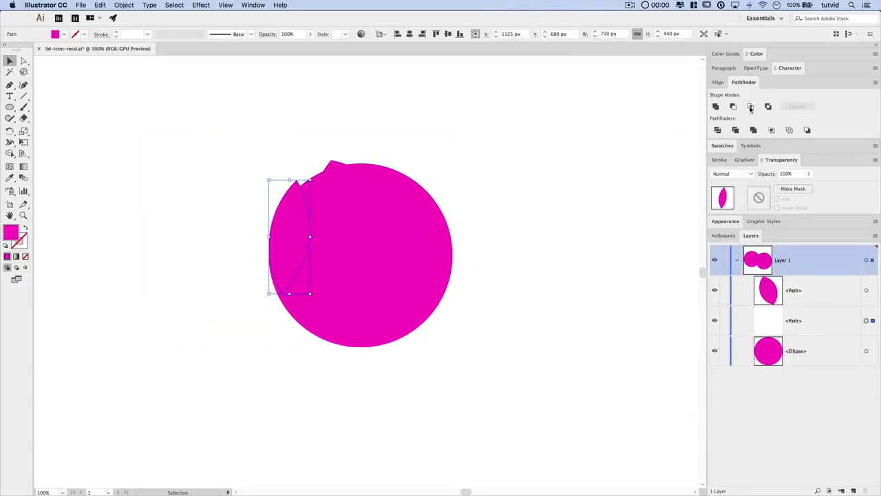
click(715, 351)
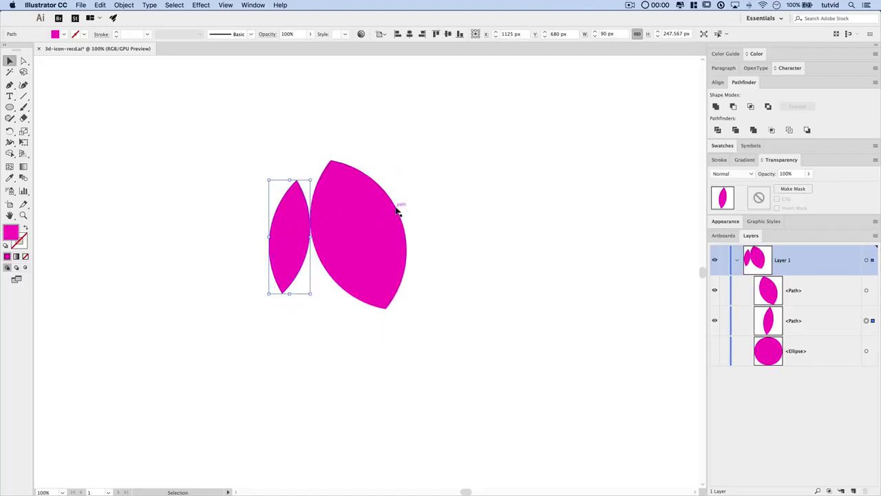
click(722, 352)
click(723, 352)
click(715, 350)
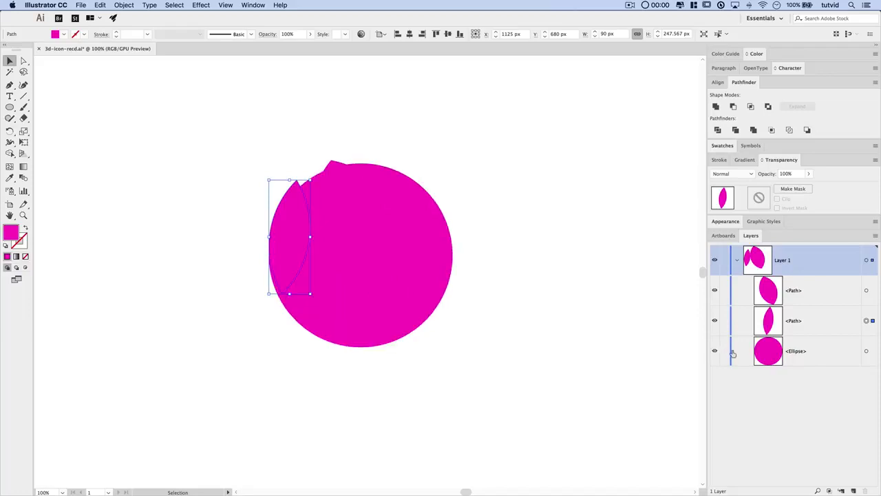
Step: Select the base circle and paste another duplicate in front of it
click(867, 352)
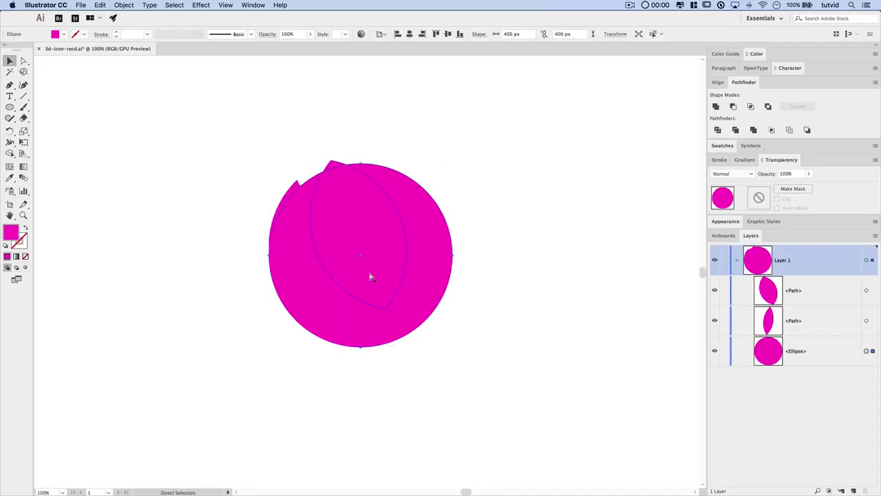
key(super+f)
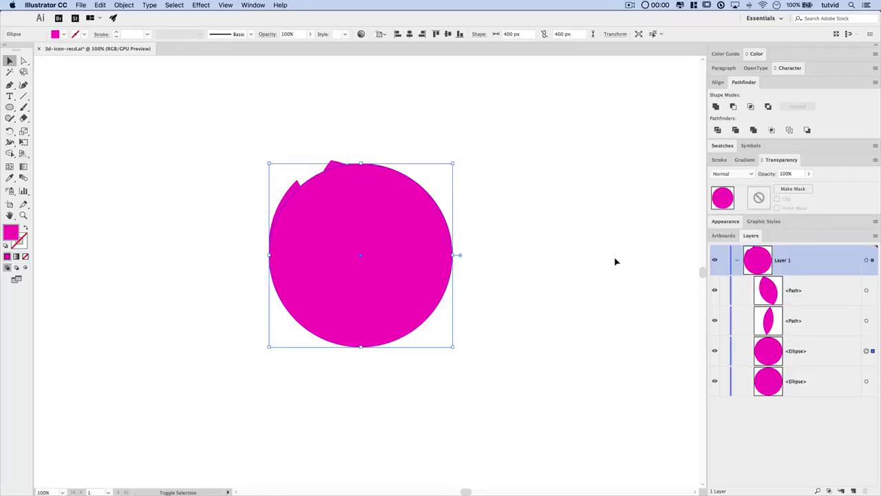
click(124, 5)
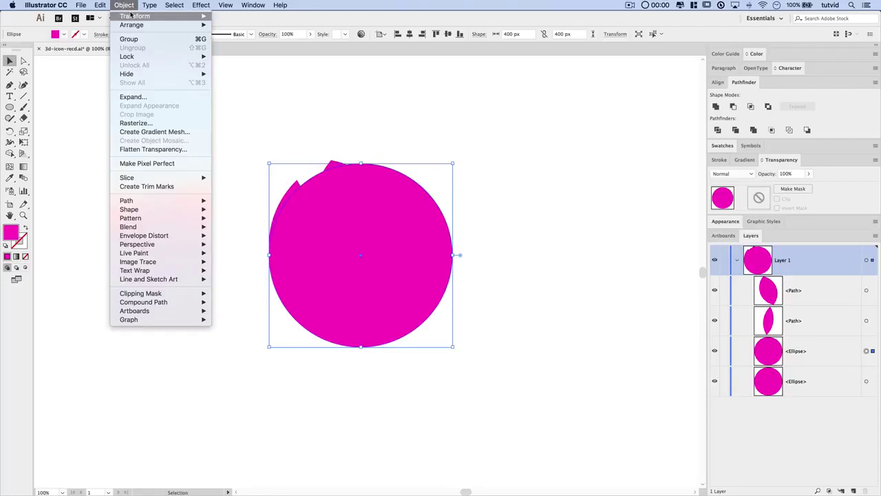
mouse_move(132, 15)
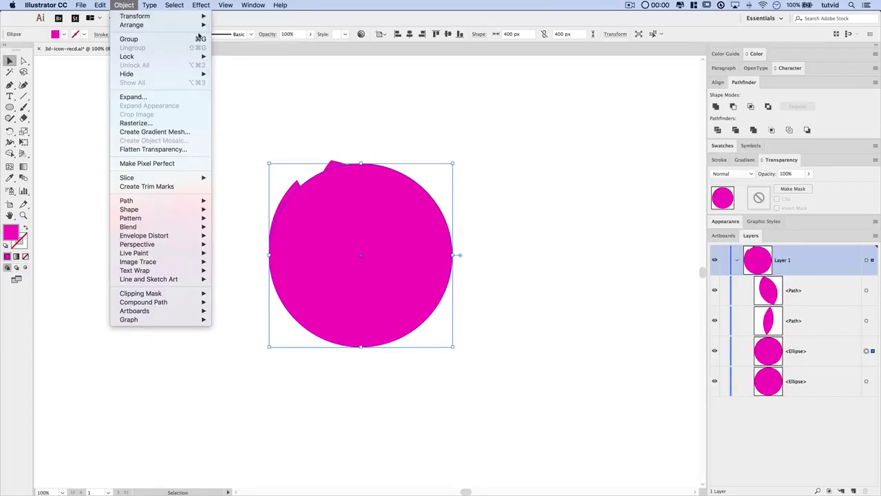
click(126, 6)
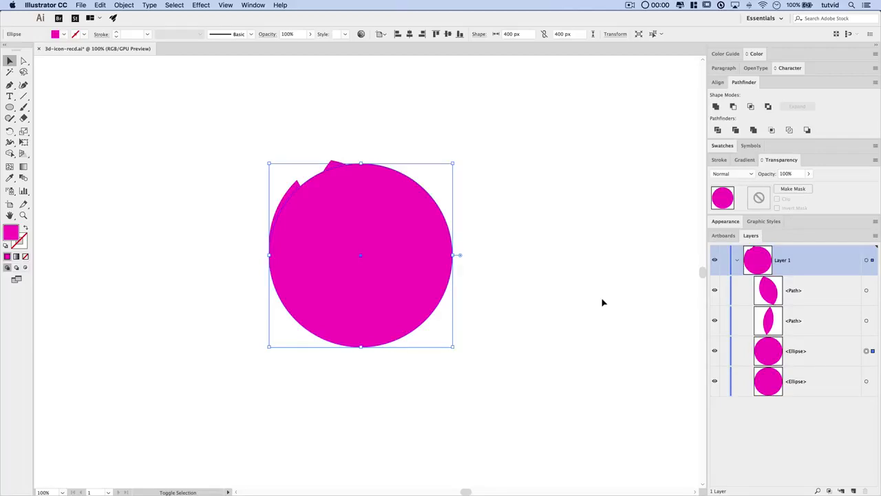
Step: Nudge the duplicate circle far to the right and moderately up, leaving it overlapping the base circle's upper-right side
key(Right)
key(Right)
key(Right)
key(Right)
key(Right)
key(Right)
key(Right)
key(Right)
key(Right)
key(Right)
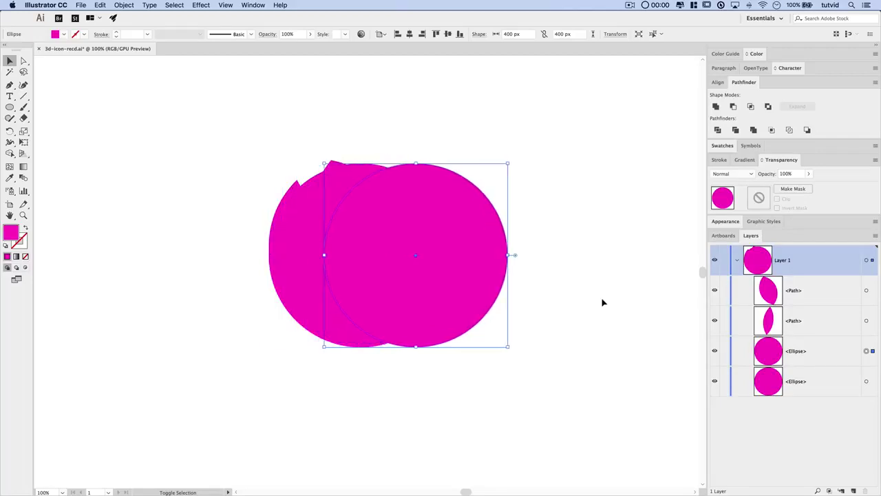
key(Right)
key(Right)
key(Right)
key(Right)
key(Right)
key(Right)
key(Right)
key(Right)
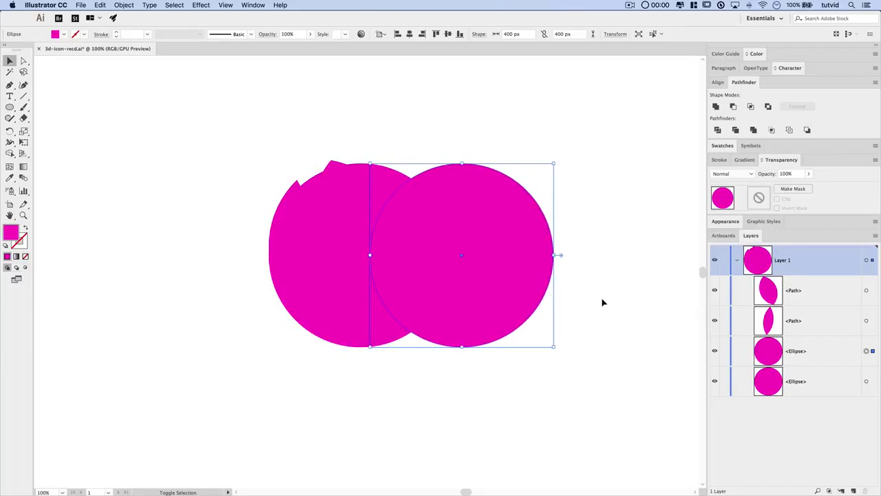
key(Right)
key(Right)
key(Right)
key(Right)
key(Right)
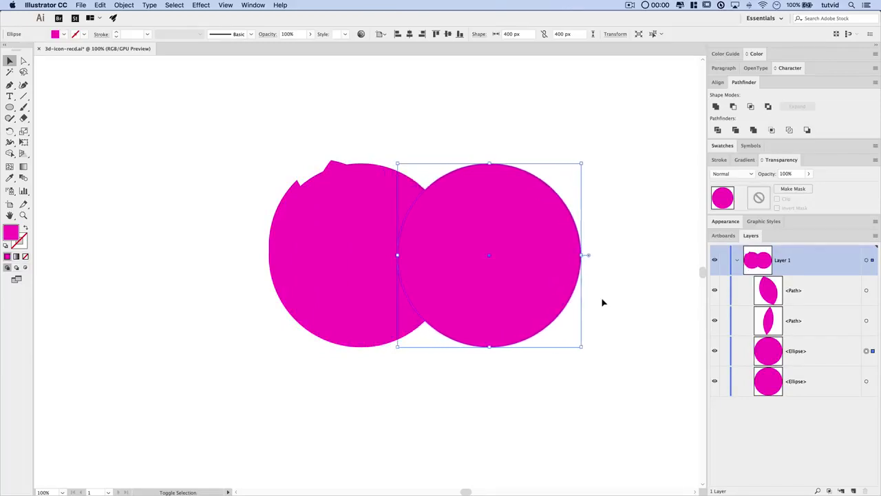
key(Up)
key(Up)
key(Up)
key(Up)
key(Up)
key(Up)
key(Up)
key(Up)
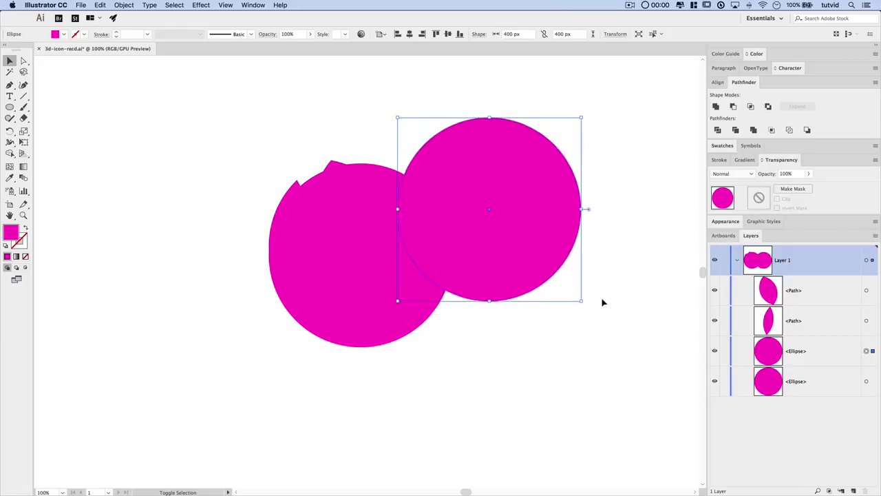
key(Up)
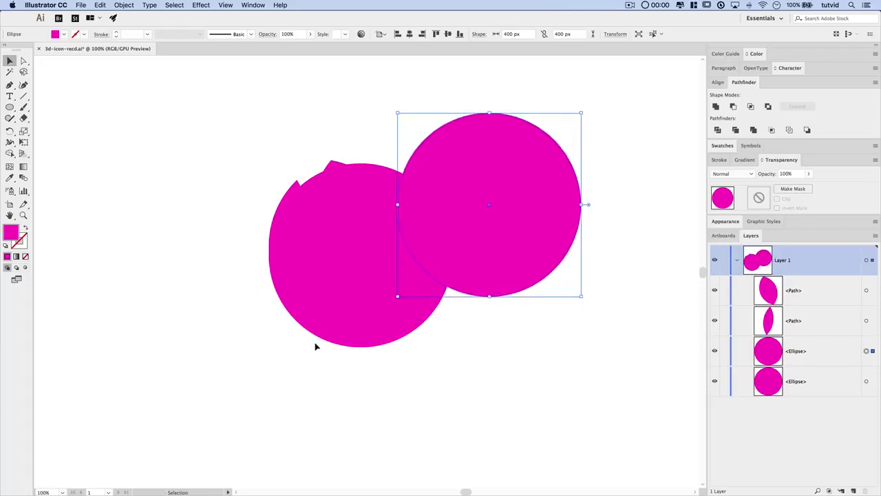
Step: Duplicate the base circle in front of itself and nudge the copy slightly right and down
click(336, 316)
key(super+c)
key(super+f)
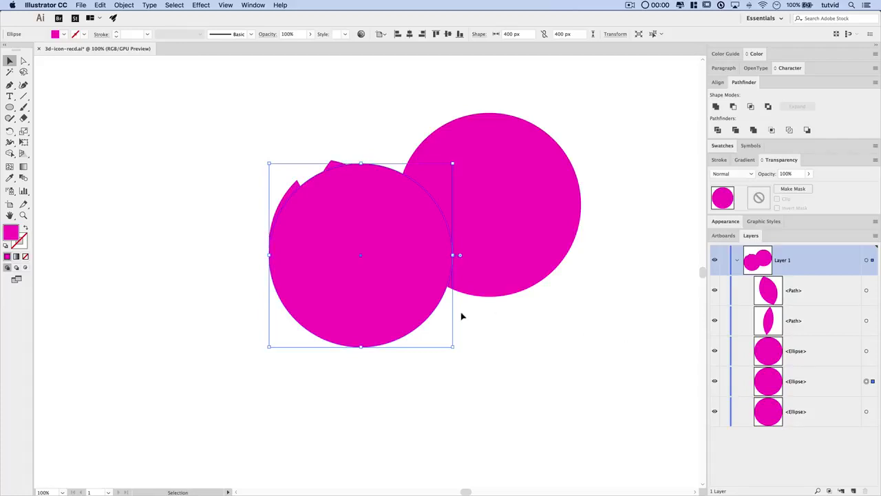
key(Right)
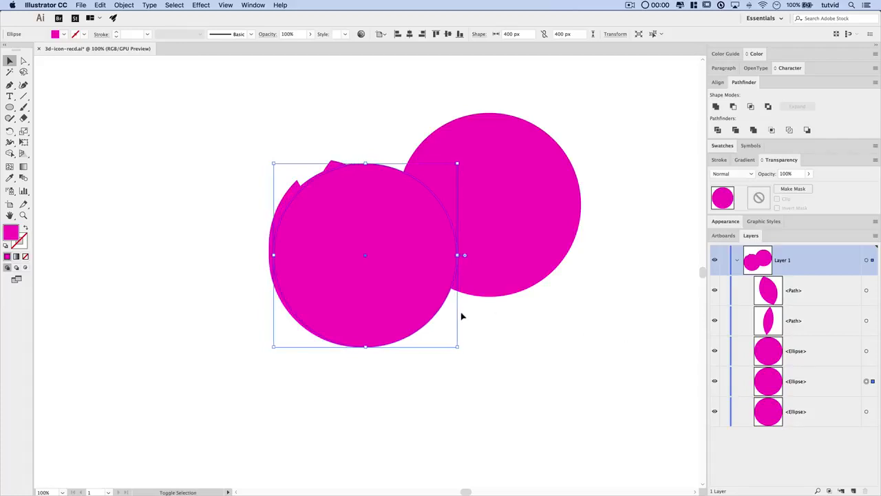
key(Down)
key(Down)
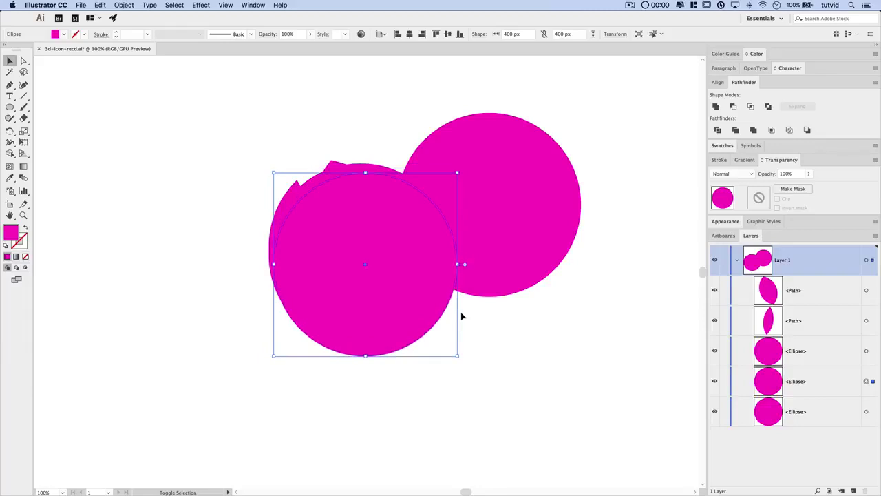
Step: Intersect the slightly shifted copy with the upper-right circle using Pathfinder, and hide the base circle to expose the three leaf shapes
shift+click(517, 189)
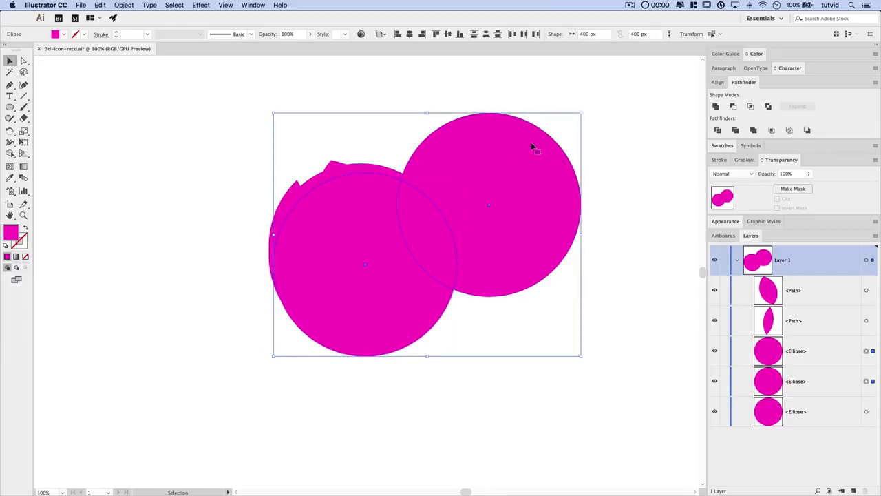
click(751, 107)
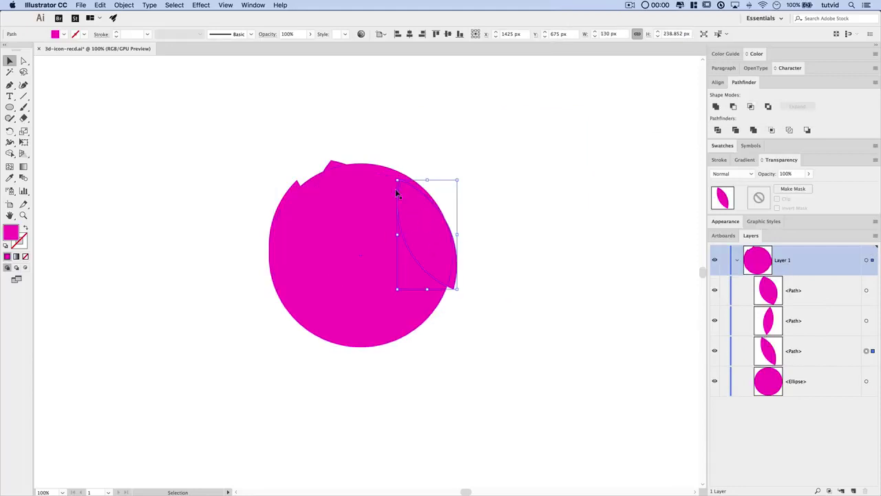
click(714, 382)
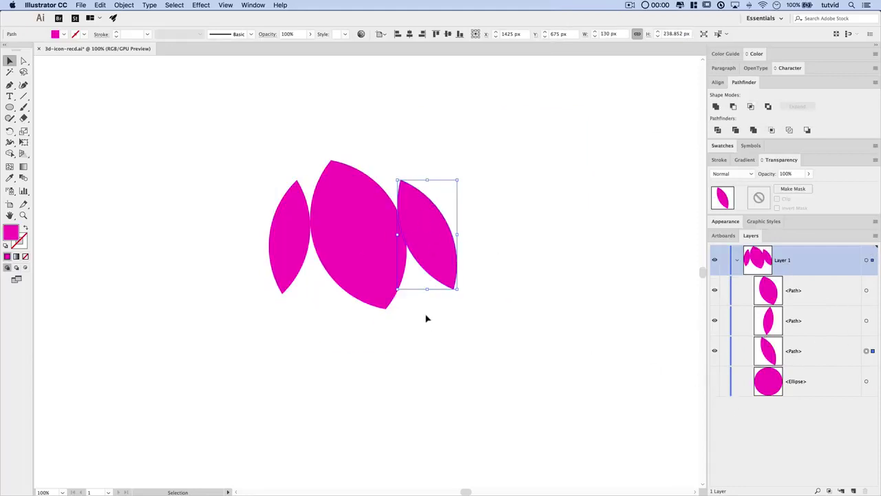
click(541, 230)
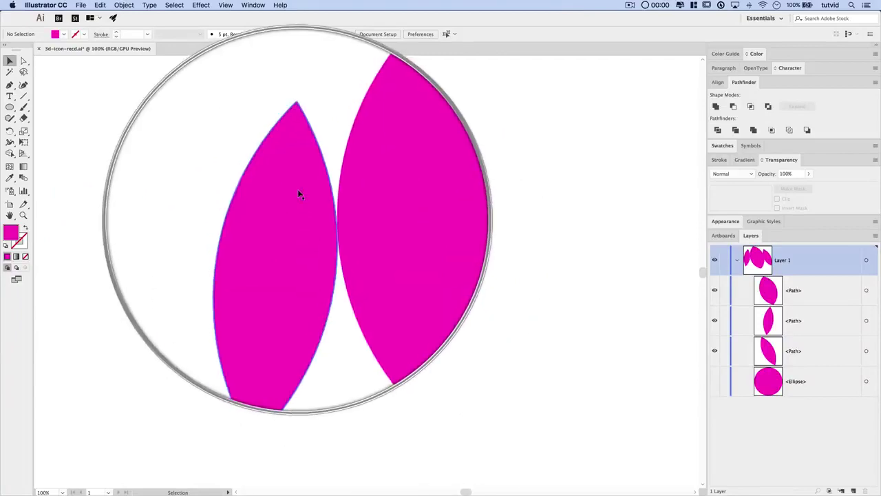
Step: Scale the leftmost leaf shape up proportionally from its lower-left corner to about 93 by 257 px and deselect it
click(294, 229)
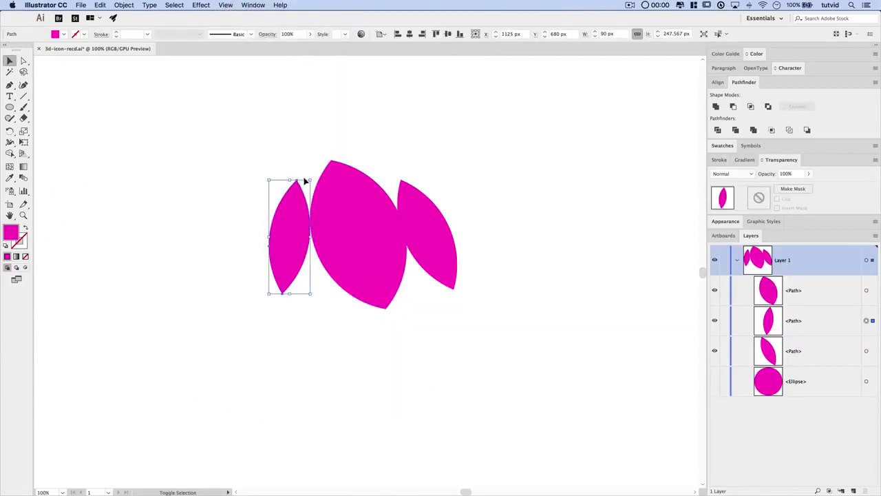
drag(310, 179, 312, 177)
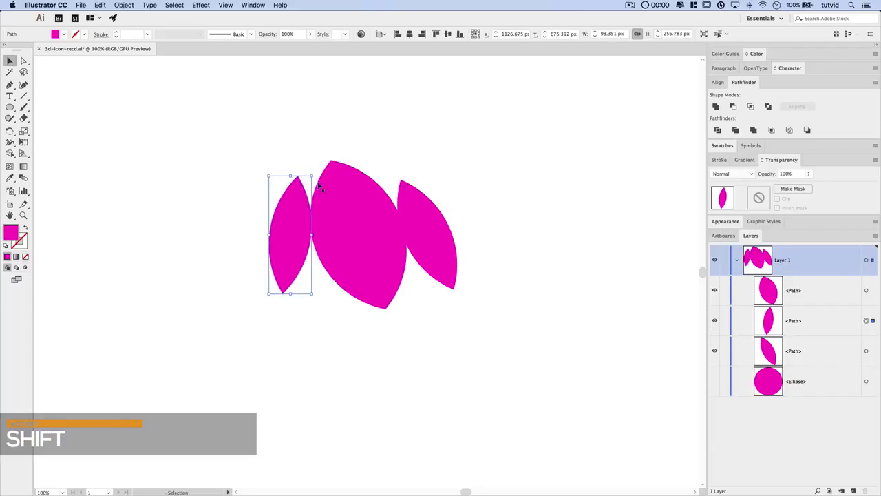
click(225, 237)
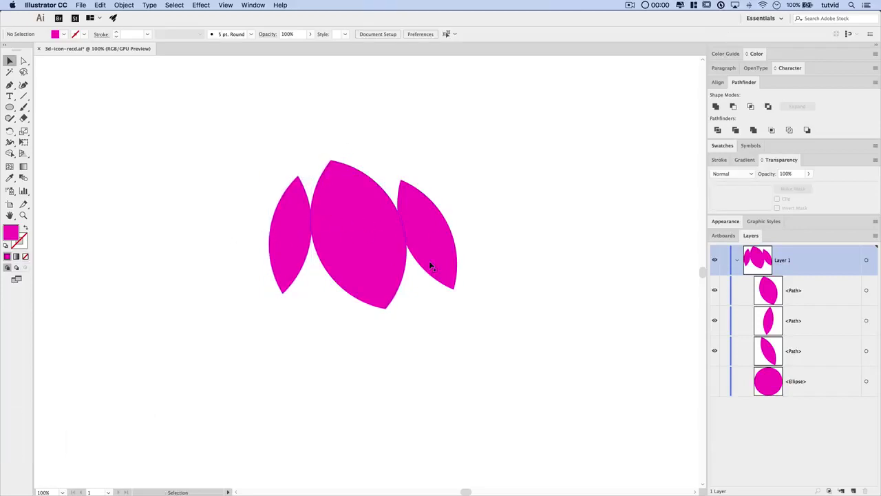
Step: Show the base circle again, select it together with all three leaf shapes, and split them with Pathfinder Divide
click(714, 382)
click(808, 381)
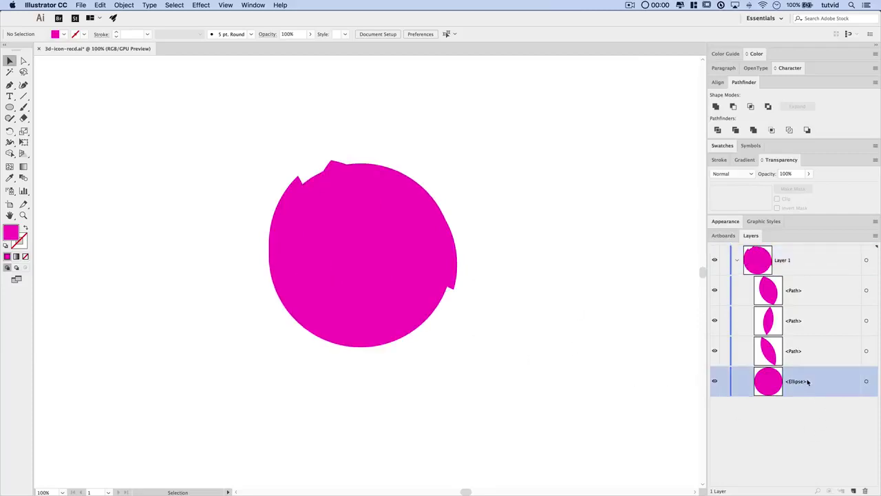
drag(145, 148, 571, 356)
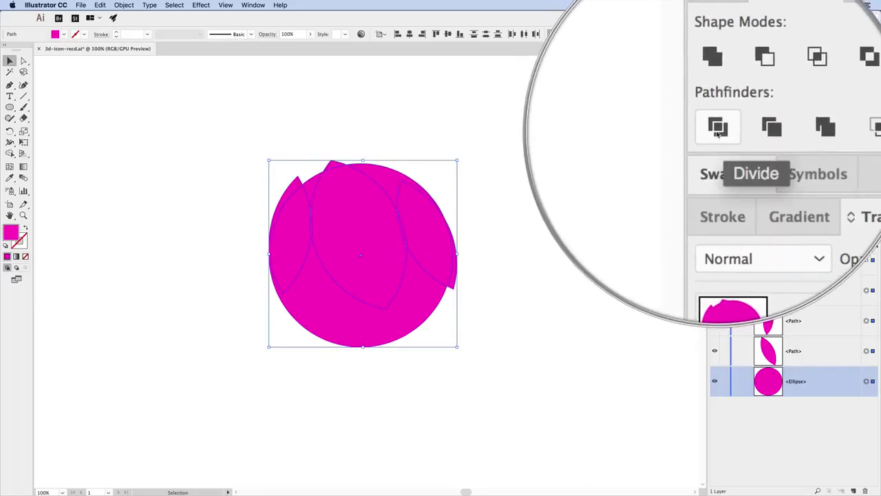
click(717, 130)
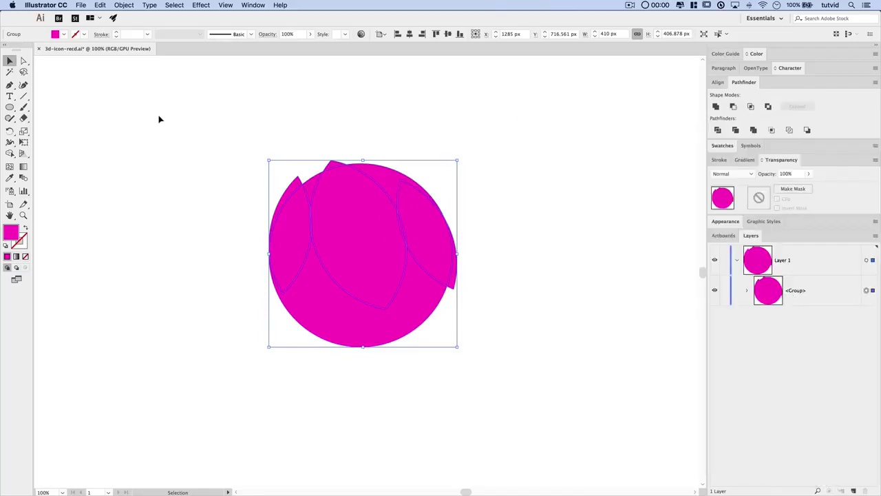
Step: Ungroup the divided circle and leaf pieces, and clear the selection
click(123, 5)
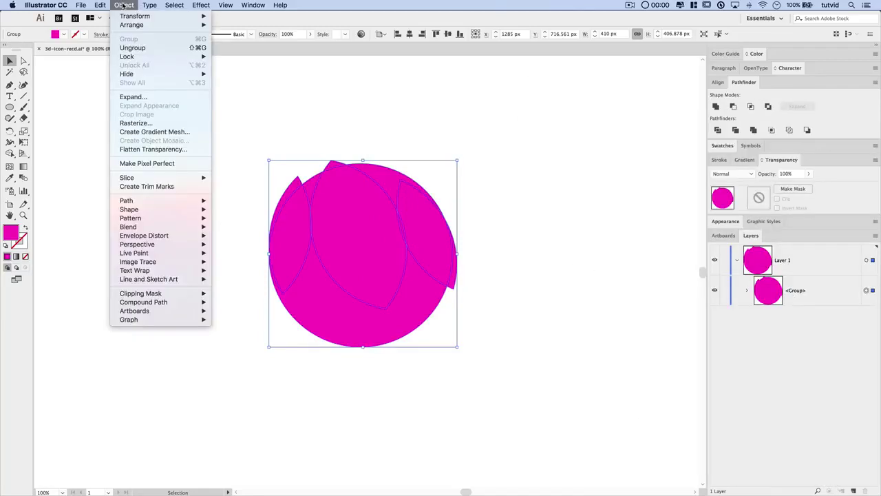
click(133, 47)
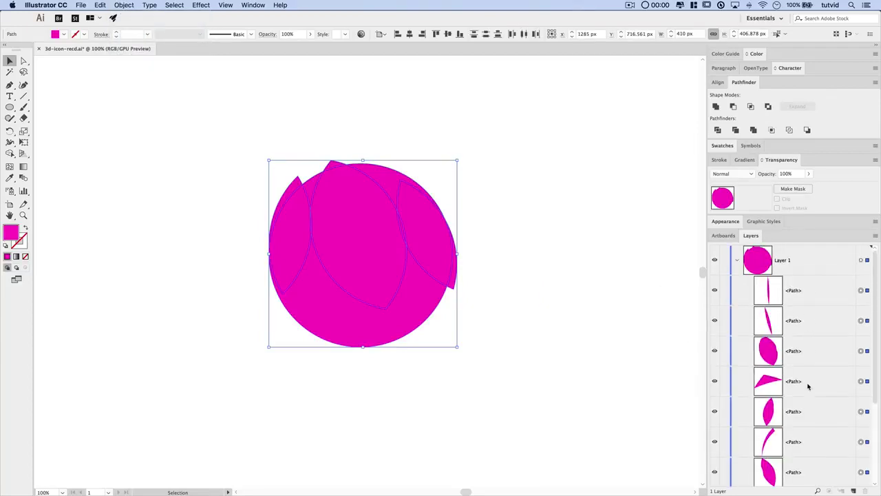
click(572, 261)
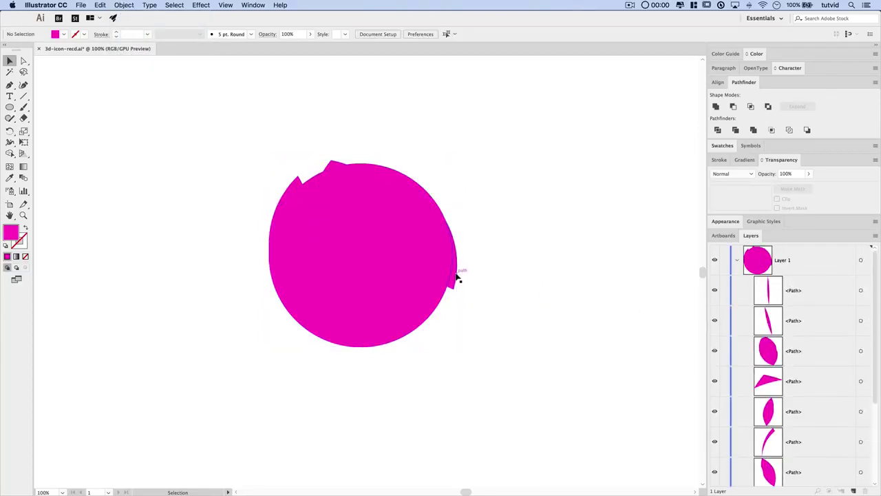
Step: Delete the circle pieces filling the gaps between the leaf tips and the thin sliver protruding from the right leaf's outer edge
click(382, 180)
drag(384, 178, 386, 180)
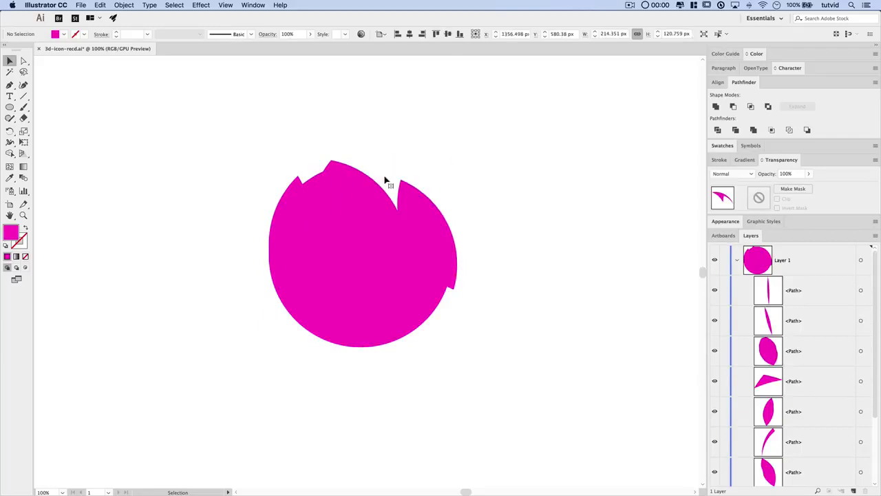
click(312, 184)
key(Delete)
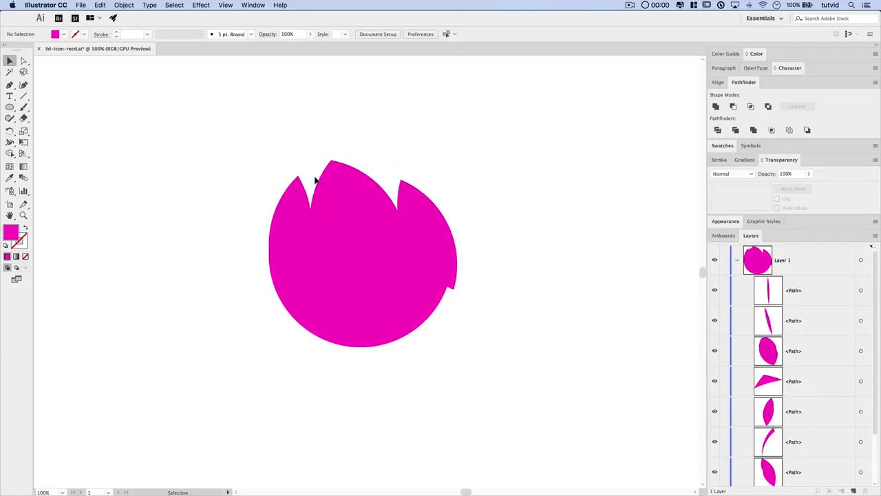
click(455, 260)
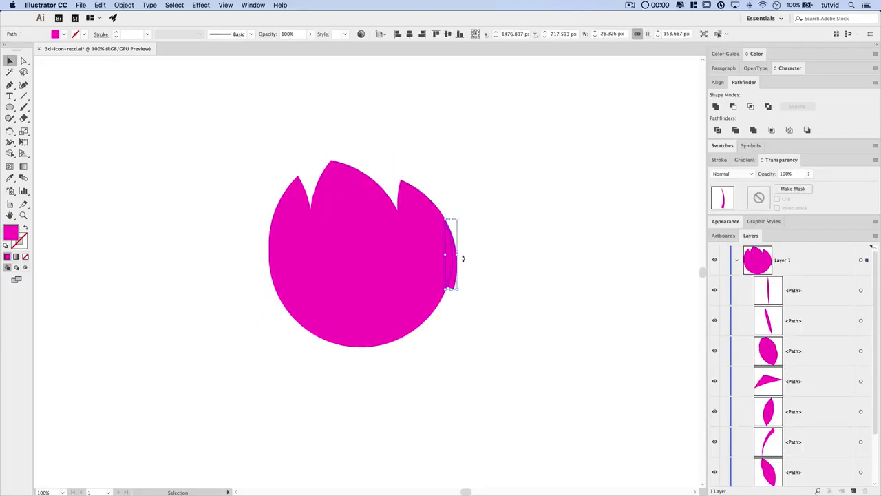
key(Delete)
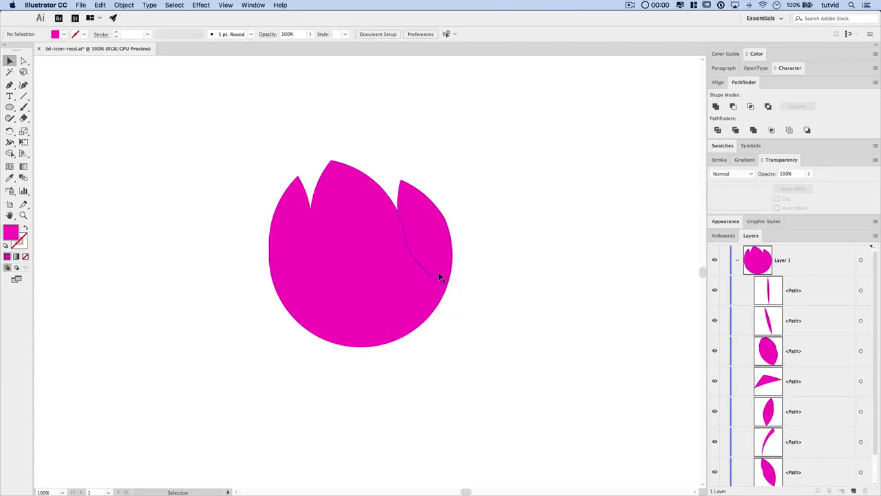
Step: Select all remaining pieces and combine them into one silhouette with Pathfinder Merge
key(z)
click(445, 222)
key(a)
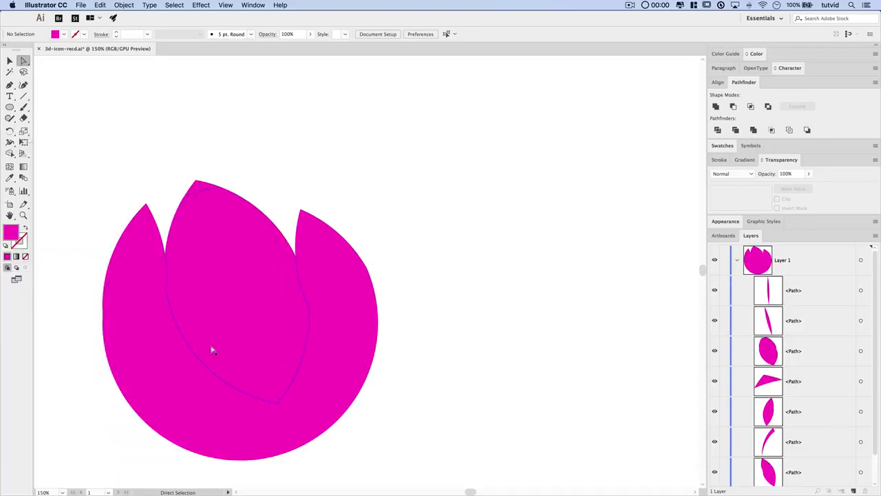
scroll(213, 351, down, 3)
scroll(213, 351, left, 3)
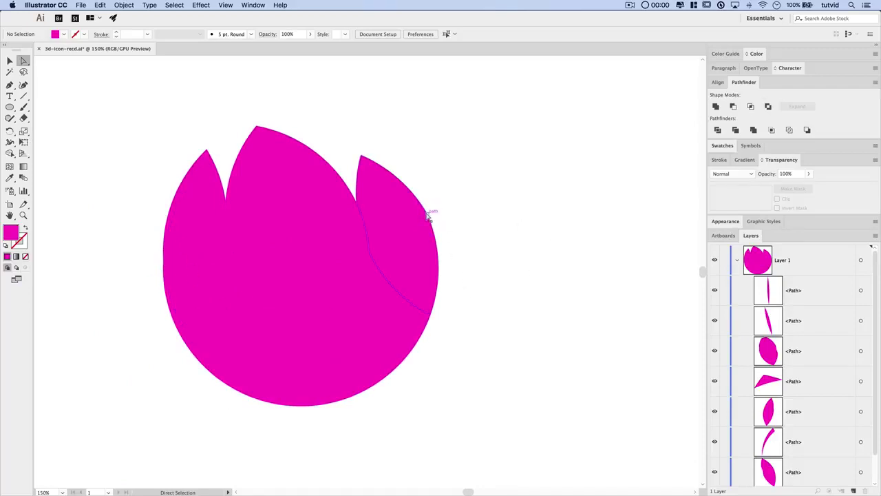
key(v)
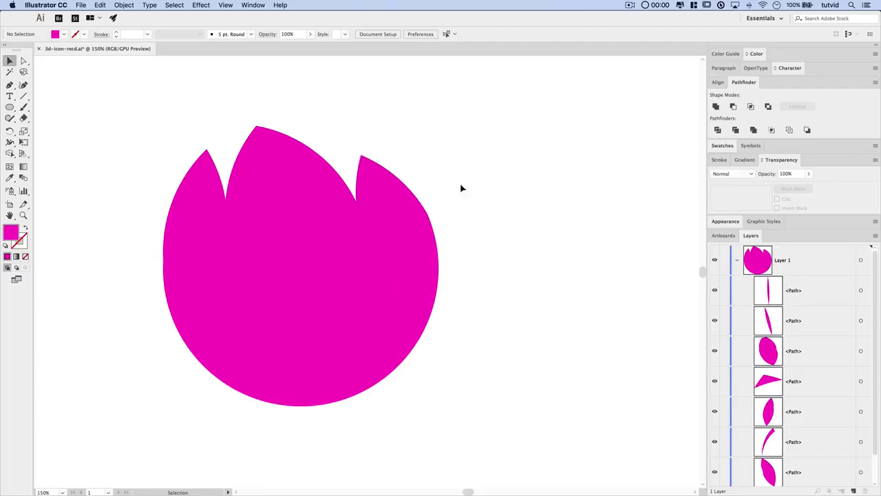
drag(123, 105, 494, 413)
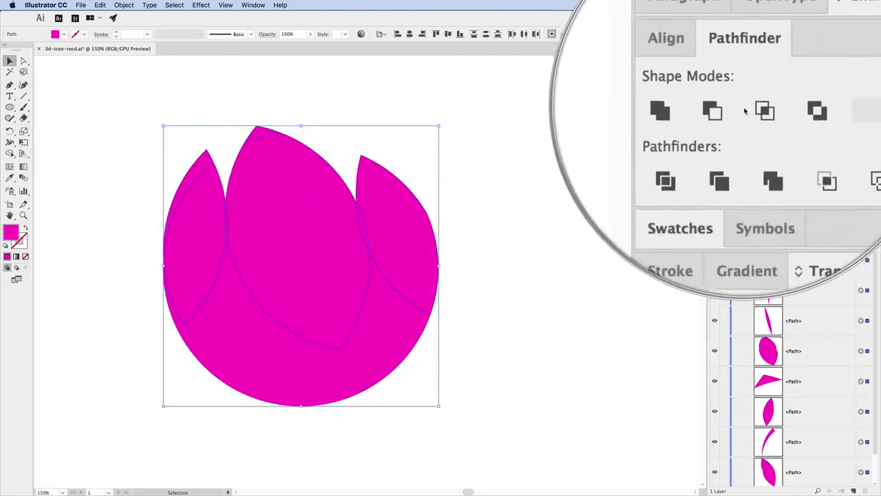
click(753, 130)
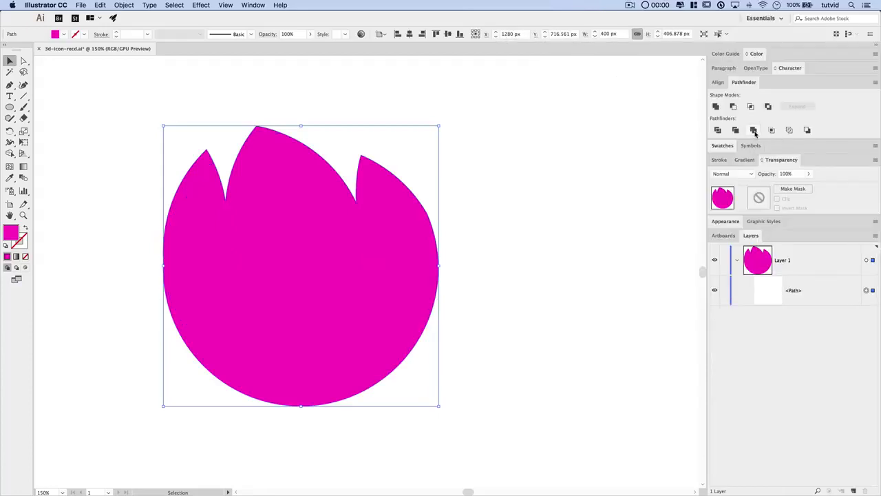
click(516, 272)
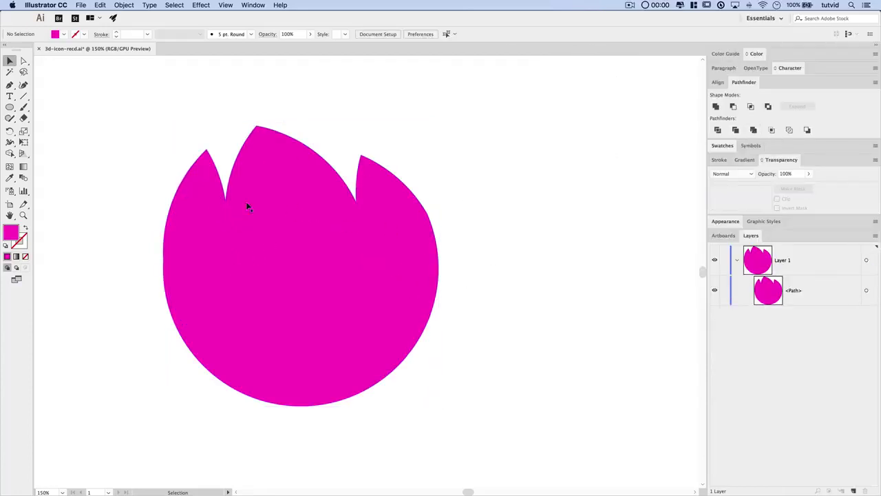
Step: Draw a closed curved Pen shape about 54 by 142 px from the left leaf's tip down over the notch beside the middle leaf
drag(315, 242, 360, 272)
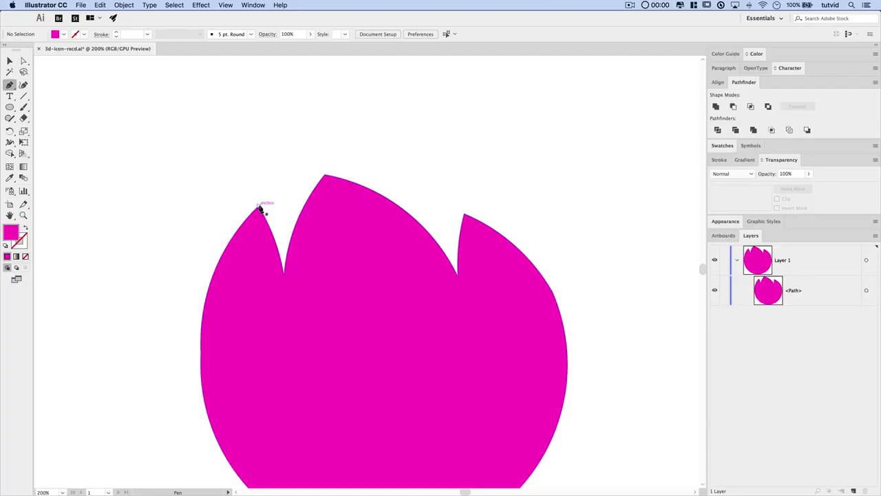
drag(260, 207, 268, 246)
drag(244, 329, 294, 325)
click(291, 319)
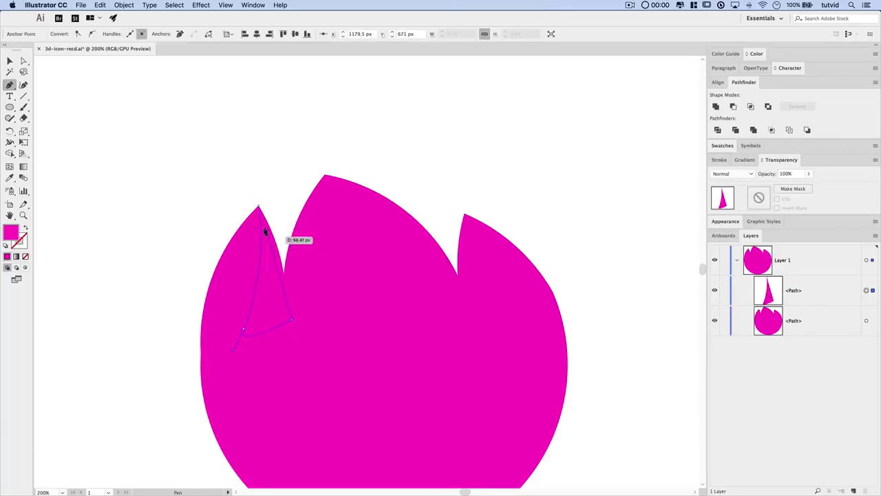
drag(260, 210, 242, 188)
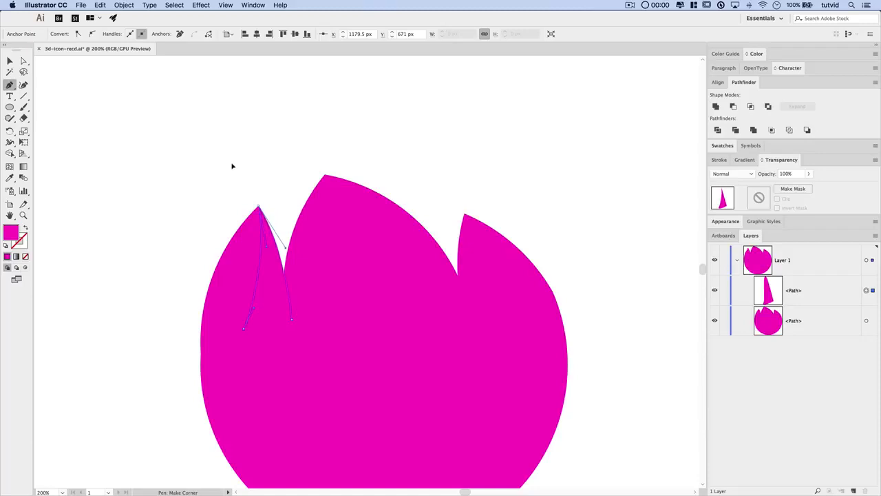
drag(232, 167, 235, 196)
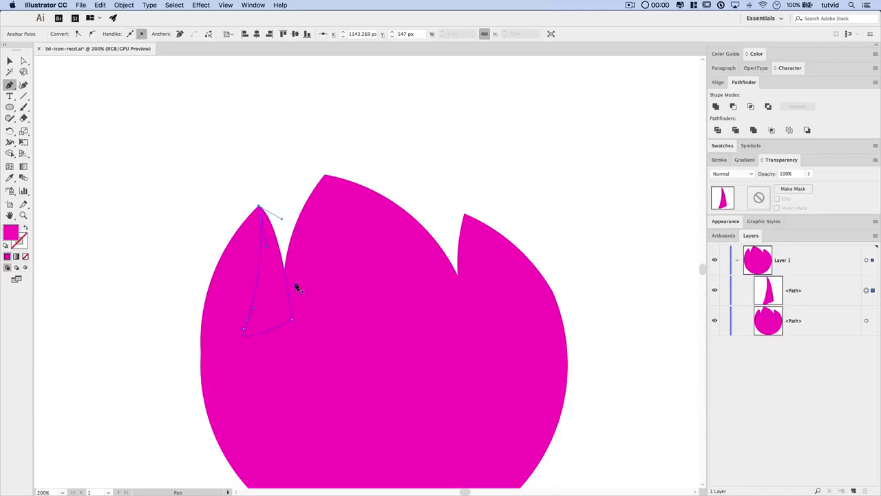
Step: Fill the new Pen shape with the near-white colour #fcf2fa
double_click(11, 235)
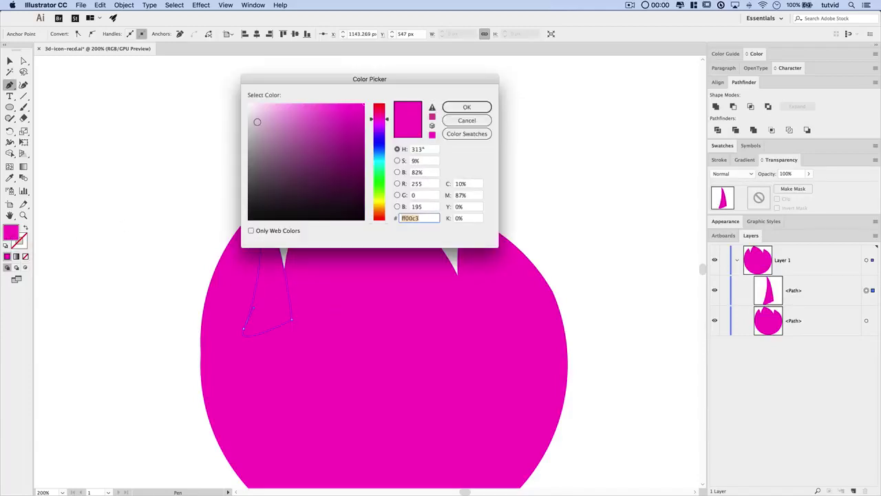
text(ff00cf)
click(250, 104)
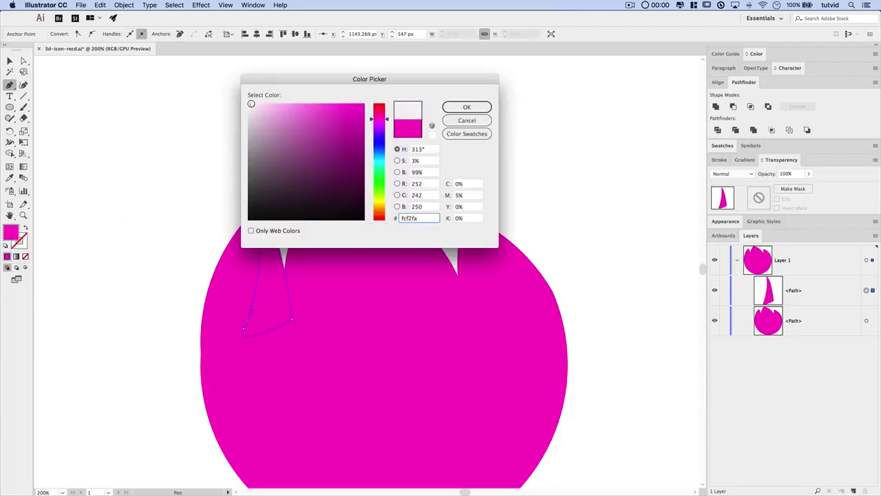
click(467, 108)
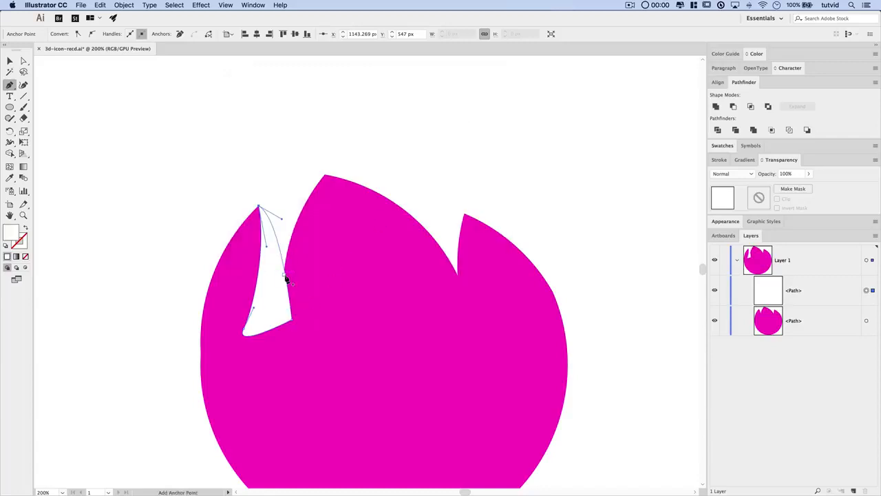
Step: Move the near-white shape aside to expose the notch between the left and middle leaves, and return it to its place
key(c)
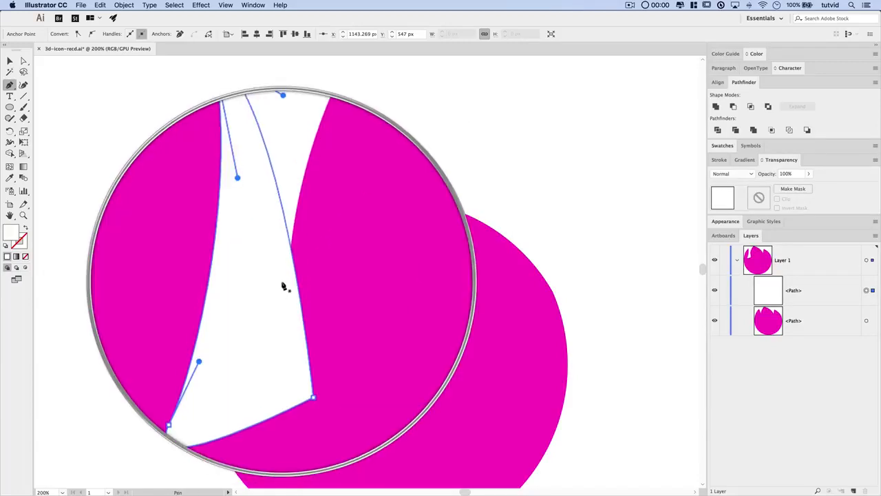
key(v)
drag(279, 294, 264, 294)
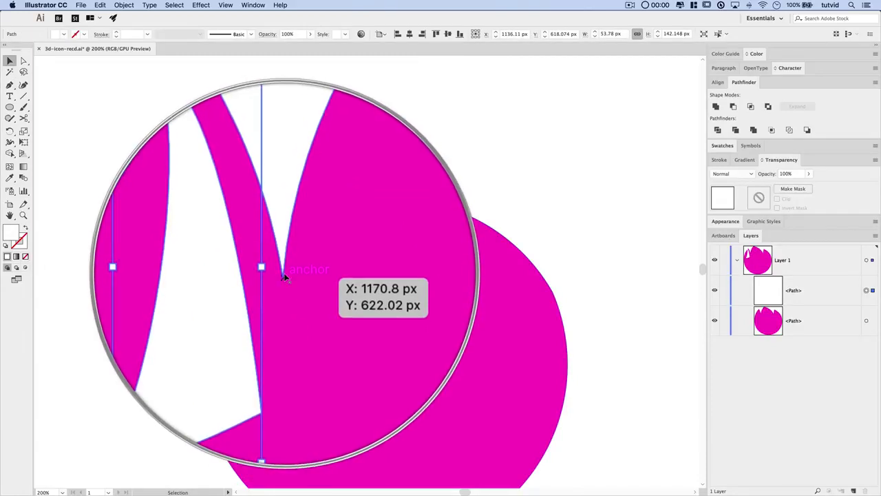
drag(260, 290, 275, 292)
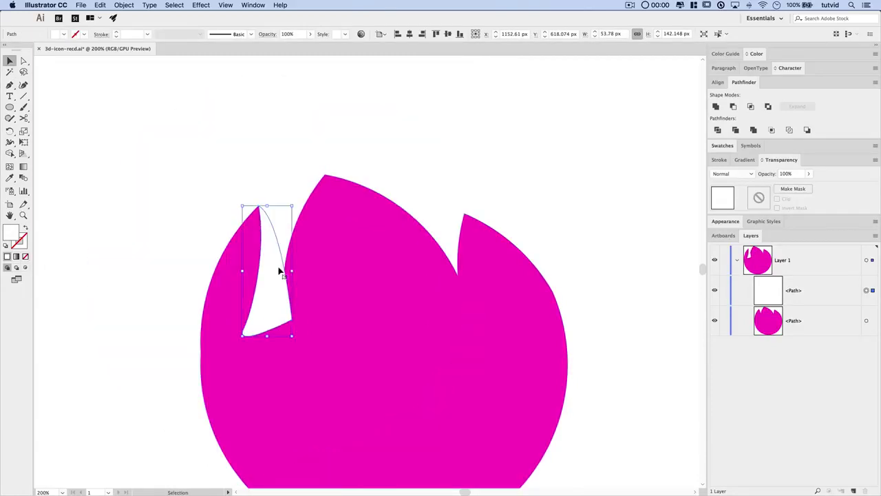
Step: Lower the near-white shape's opacity to 25% and deselect it
click(772, 176)
key(Return)
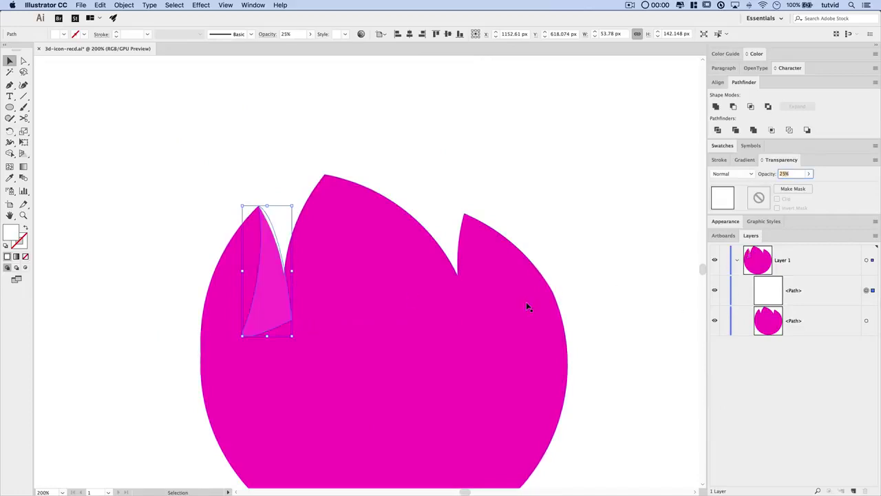
click(419, 135)
Step: Shift the translucent shape's lower-right anchor point to about X 1177.4, Y 674.3 px so its edge meets the notch between the leaves
key(z)
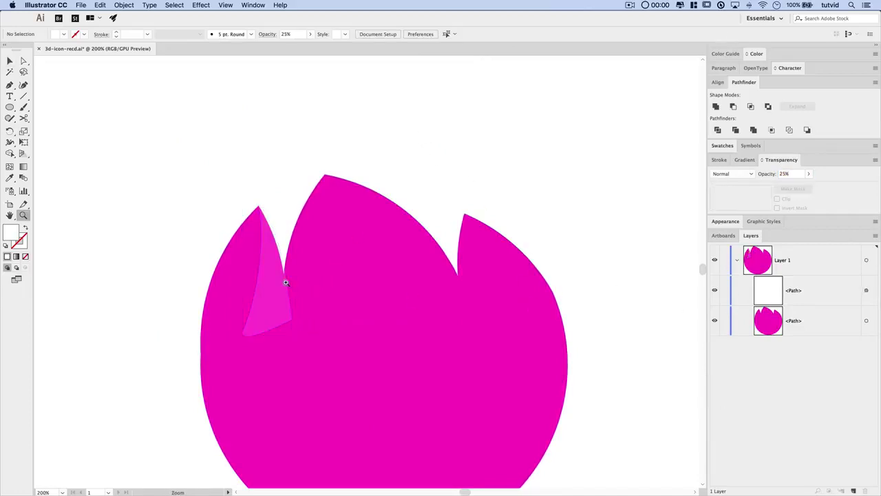
click(286, 281)
click(285, 281)
click(479, 262)
click(479, 262)
drag(233, 249, 322, 236)
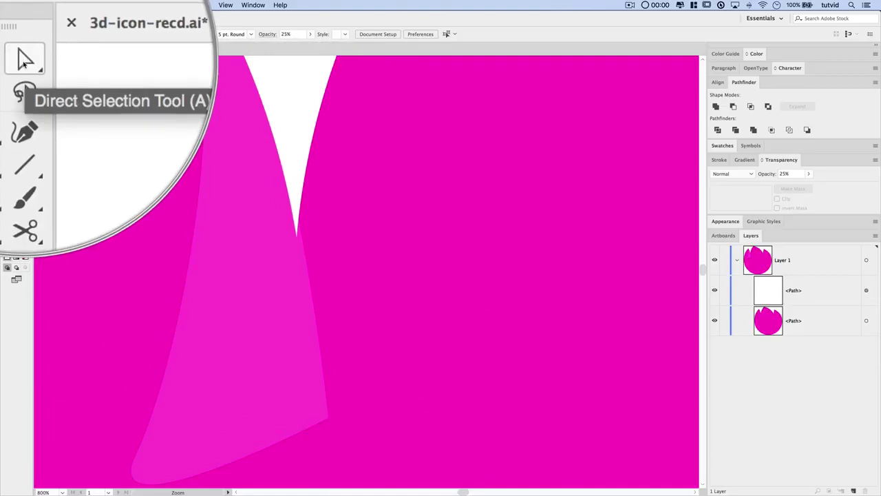
click(22, 61)
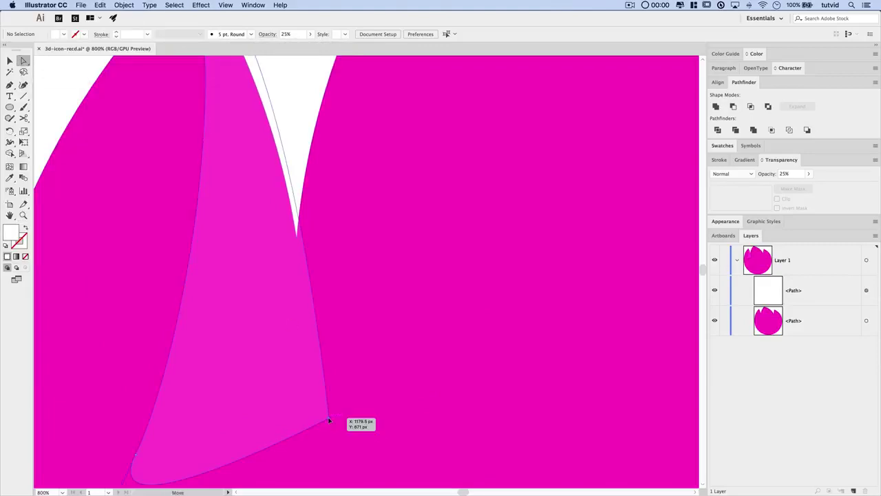
mouse_move(329, 420)
mouse_down()
mouse_move(320, 433)
mouse_move(313, 425)
mouse_up()
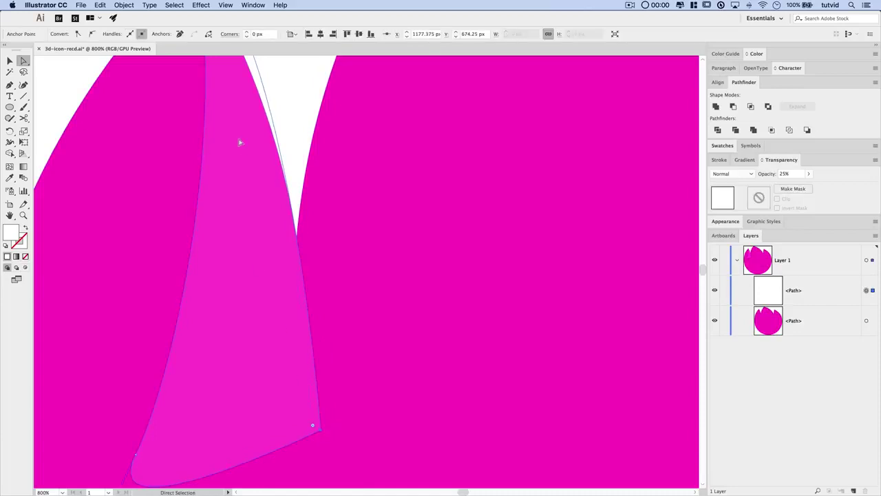
click(305, 93)
Step: Select the whole translucent shape on the left leaf and set its opacity to 100%
drag(281, 138, 329, 315)
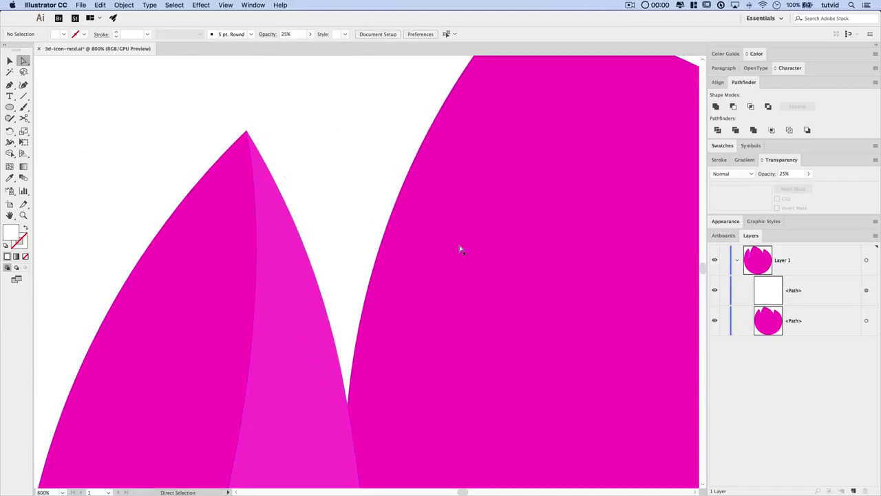
key(super+minus)
key(super+minus)
key(super+minus)
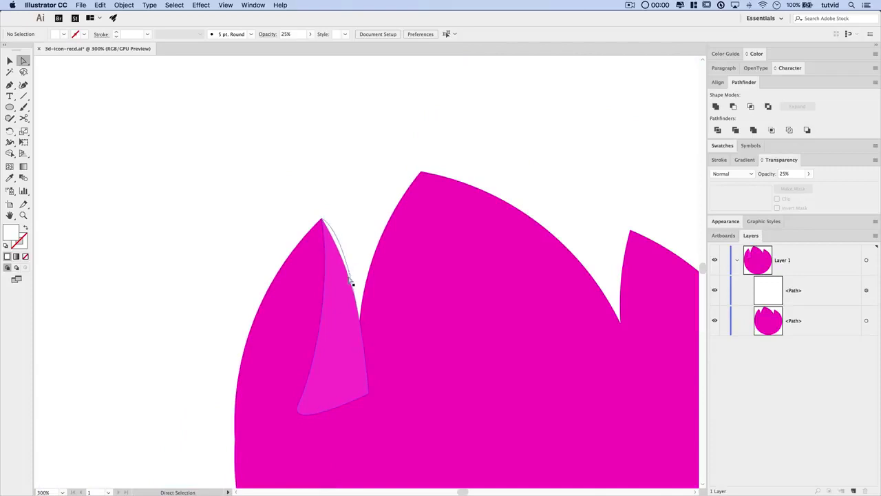
scroll(353, 291, right, 3)
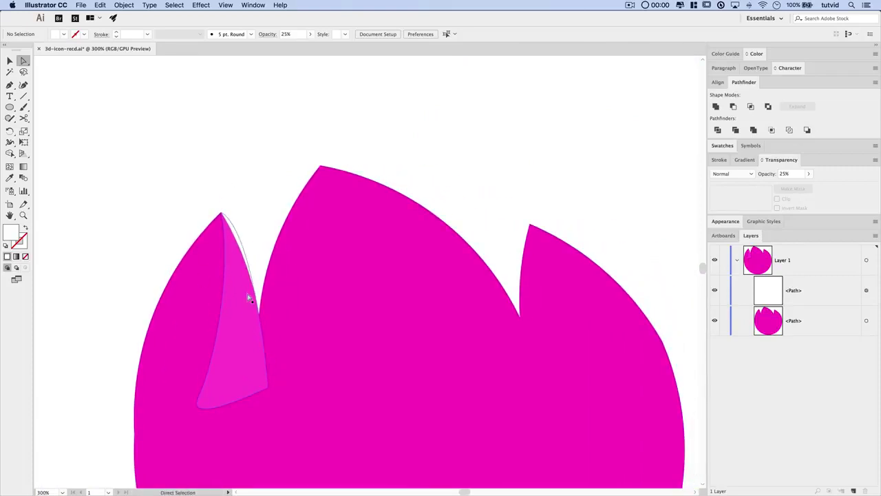
key(v)
click(232, 296)
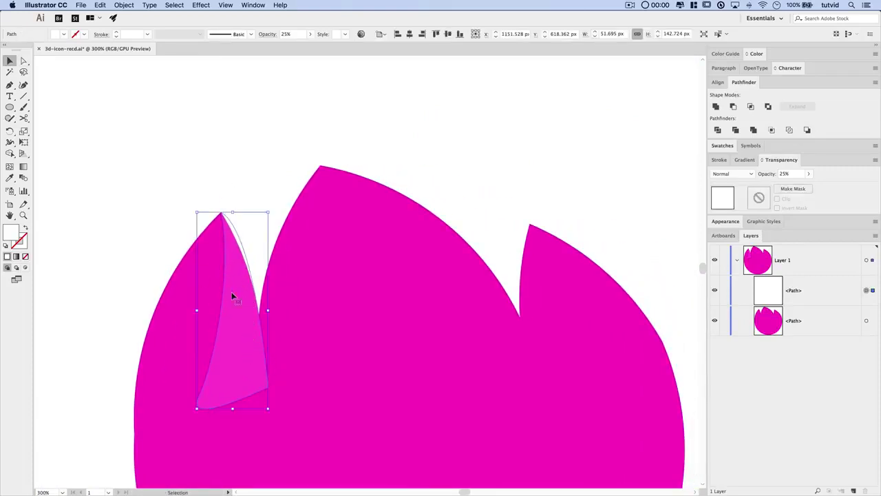
click(792, 173)
text(100)
key(Return)
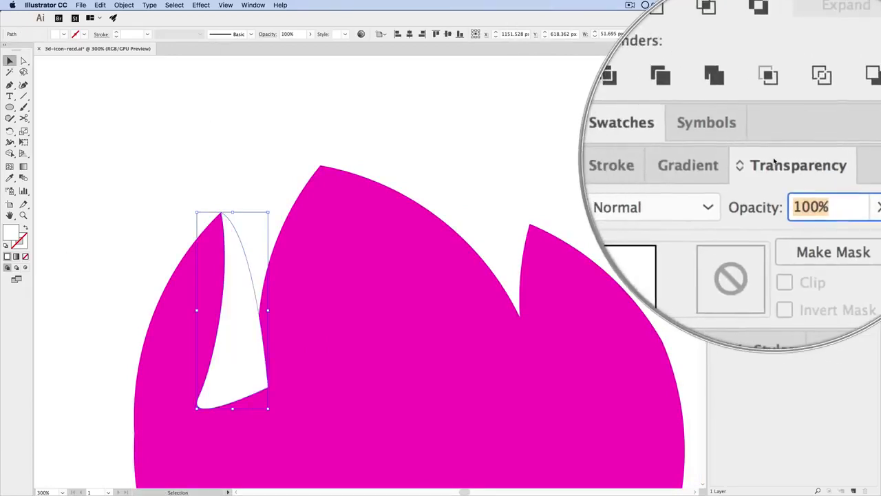
Step: Fill the white shape on the left leaf with a linear white-to-black gradient running from its tip downward at about -106°
click(743, 160)
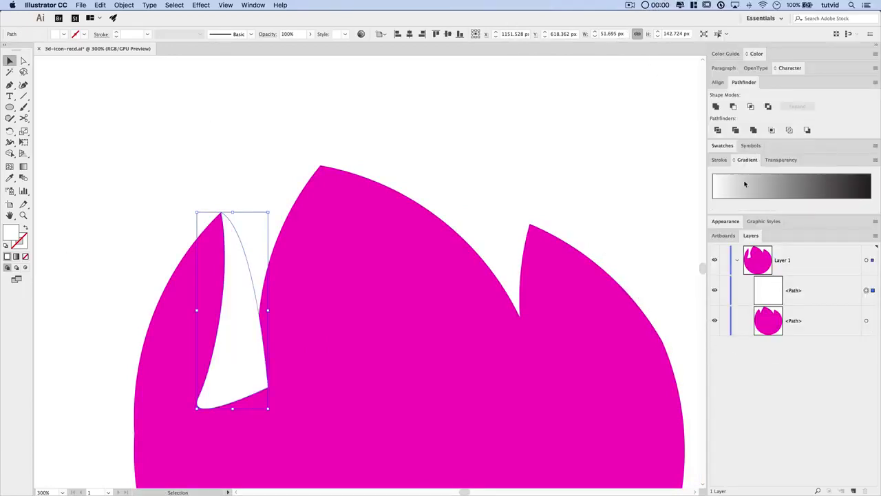
click(745, 161)
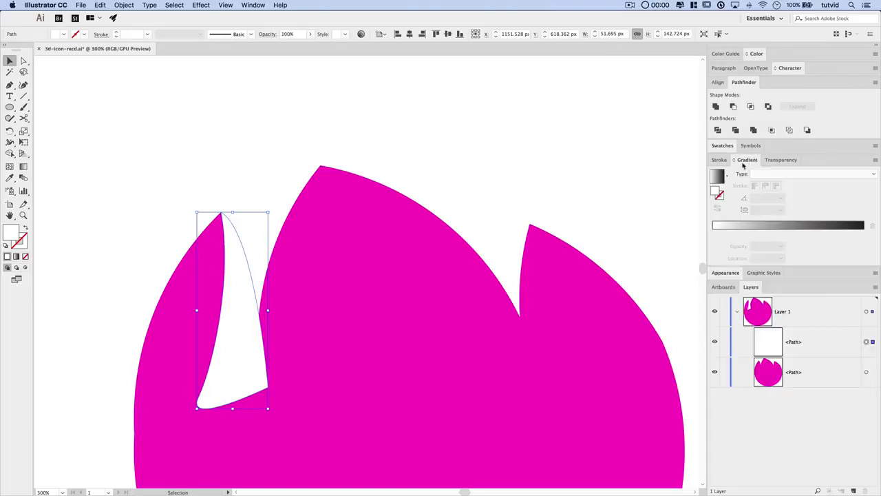
click(717, 176)
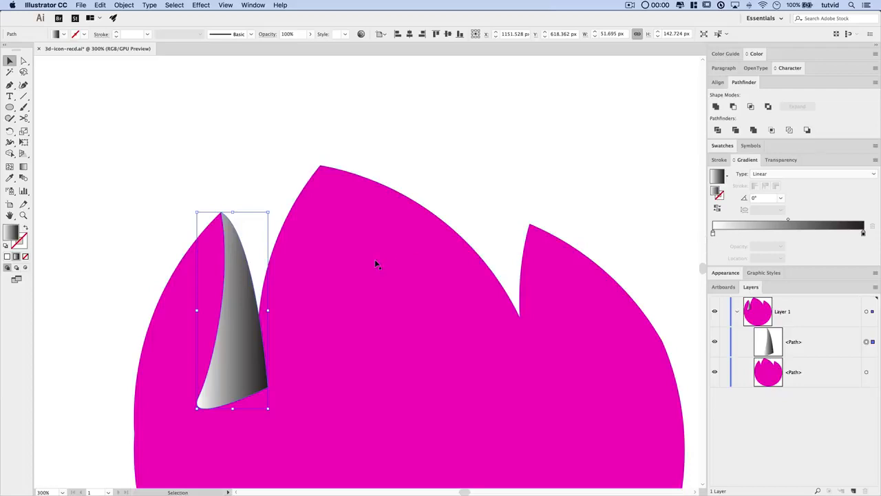
click(23, 166)
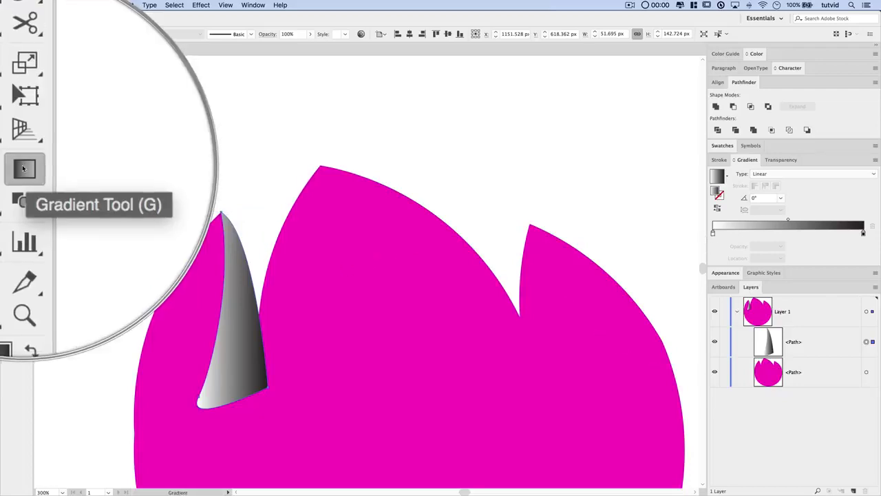
drag(247, 232, 214, 358)
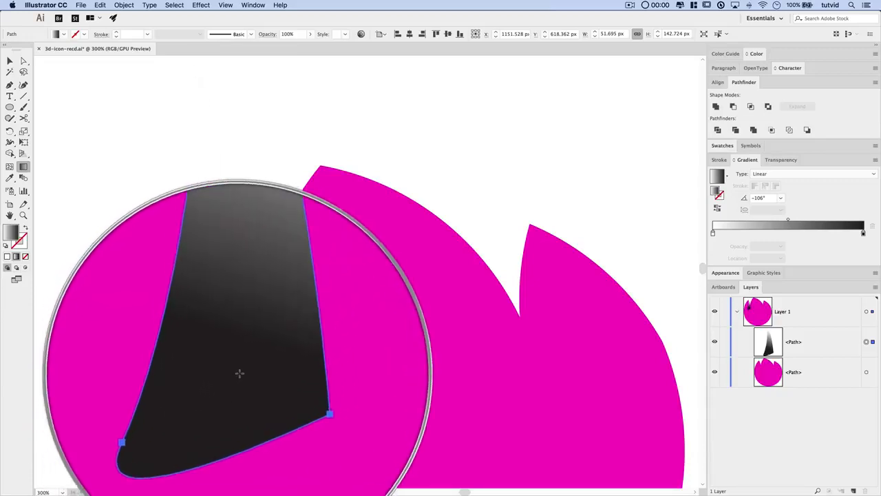
Step: Switch the gradient's dark end stop to the RGB color model so it is pure black (000000)
click(864, 235)
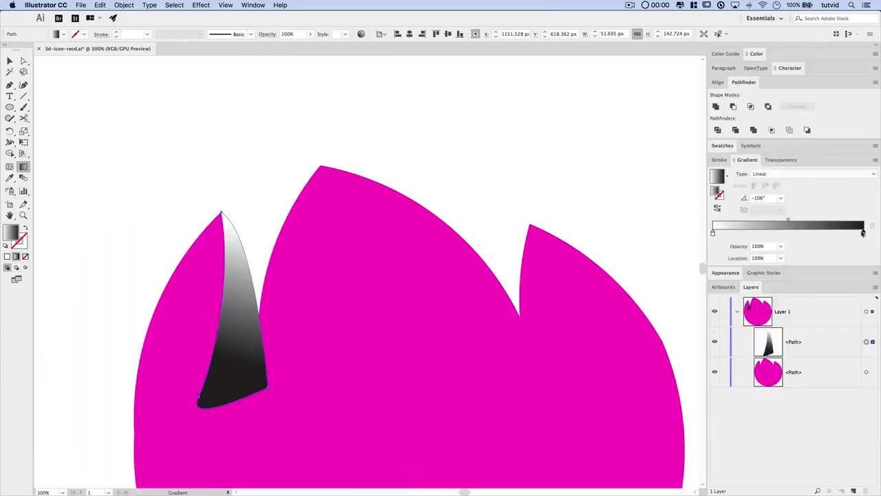
click(757, 53)
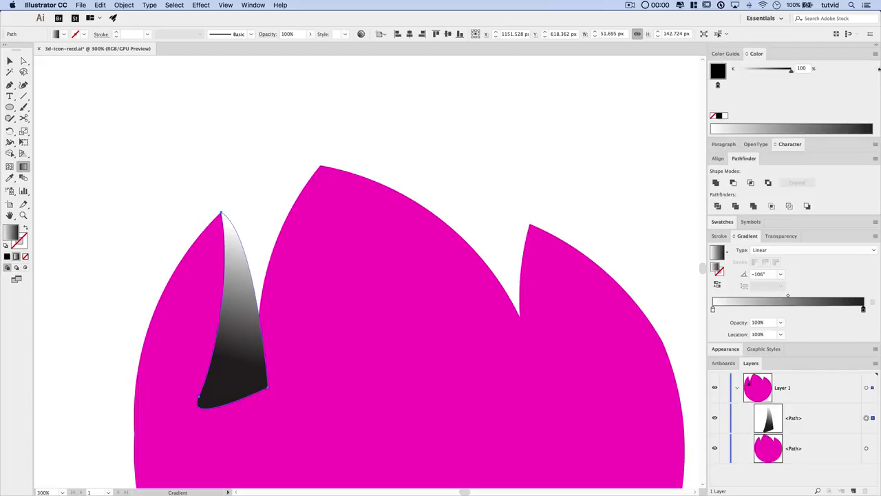
click(873, 54)
click(826, 78)
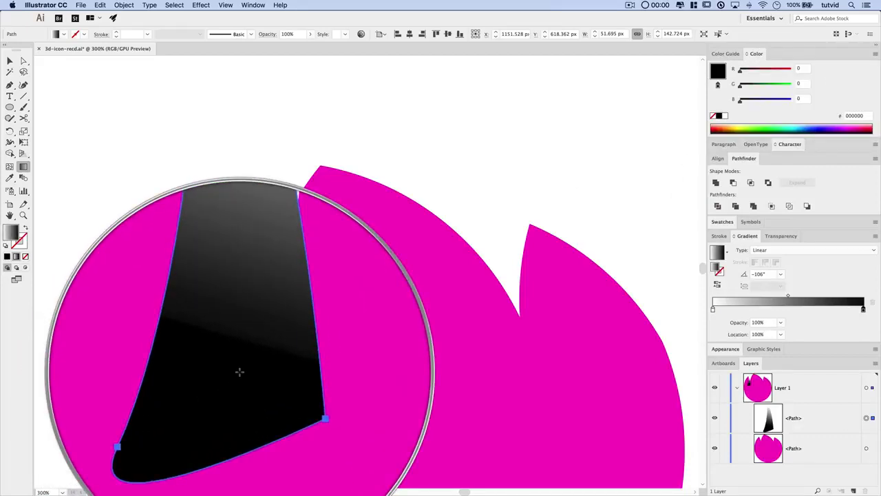
Step: Set the left leaf's gradient shape to Screen blending at 40% opacity and deselect it
click(777, 236)
click(739, 253)
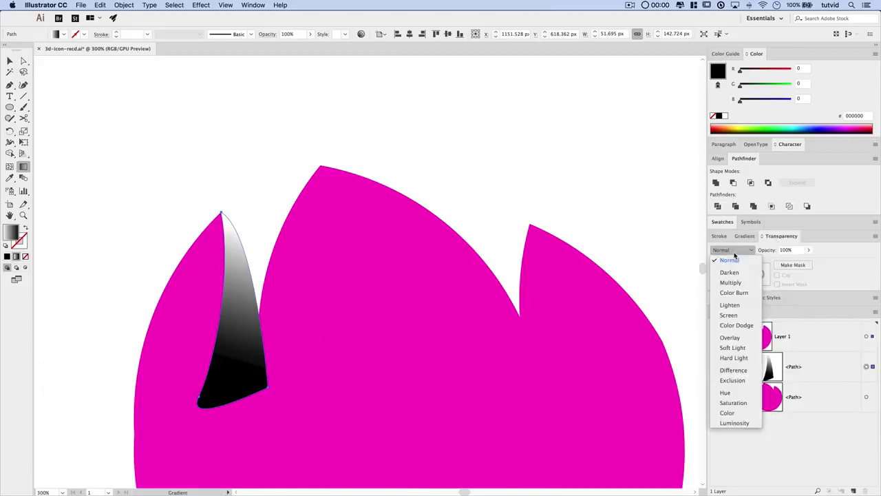
click(727, 313)
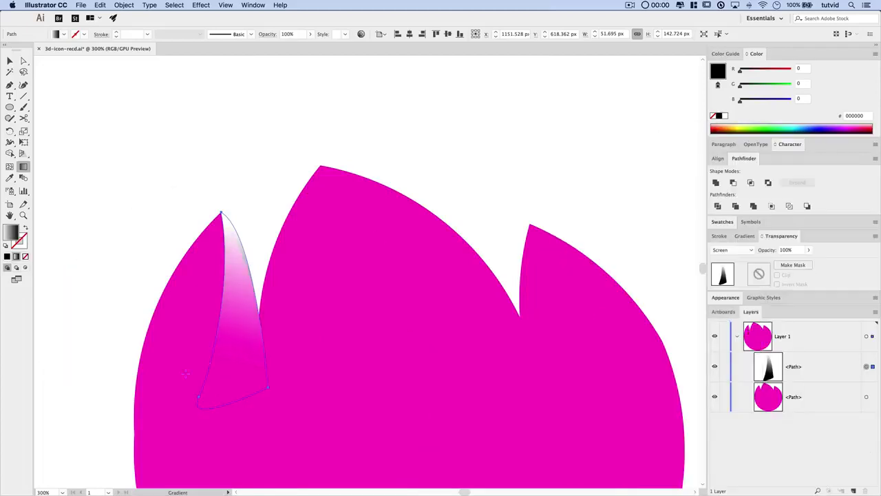
click(797, 251)
key(Return)
click(9, 62)
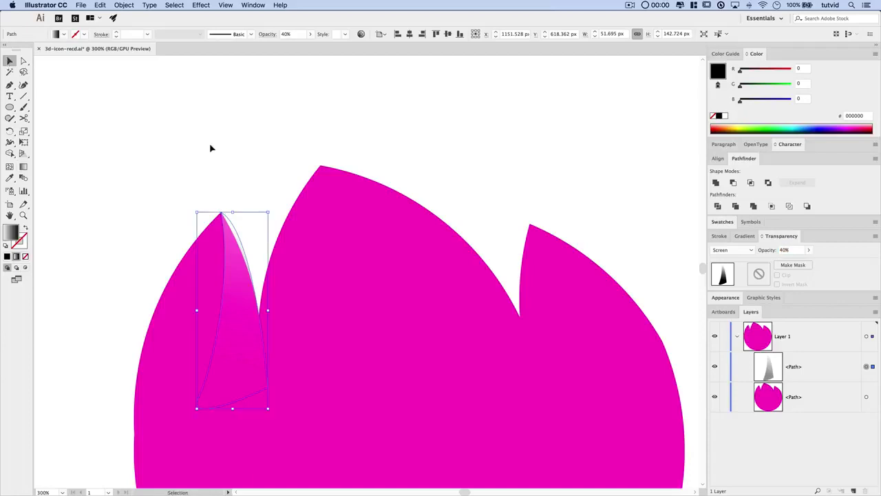
click(210, 148)
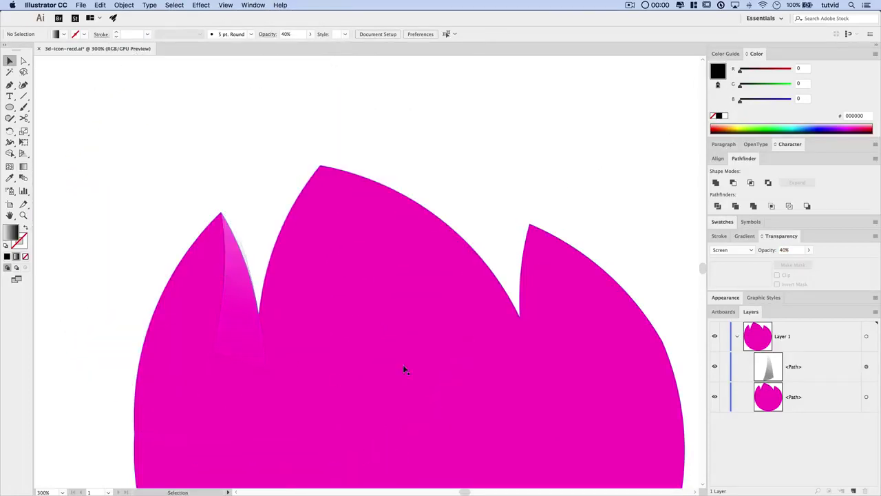
Step: Draw a closed, curved highlight shape with the Pen tool from the middle leaf's tip past its right edge, and set it to Screen blending
click(10, 85)
drag(319, 167, 314, 239)
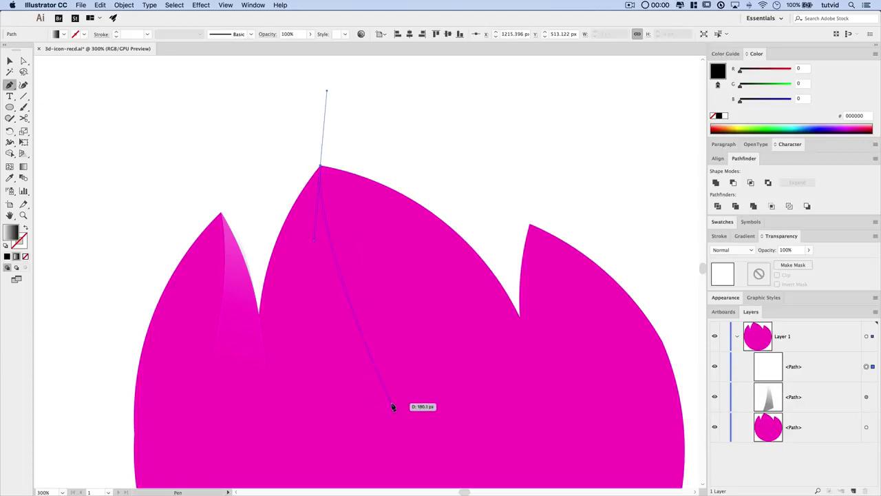
drag(391, 403, 482, 475)
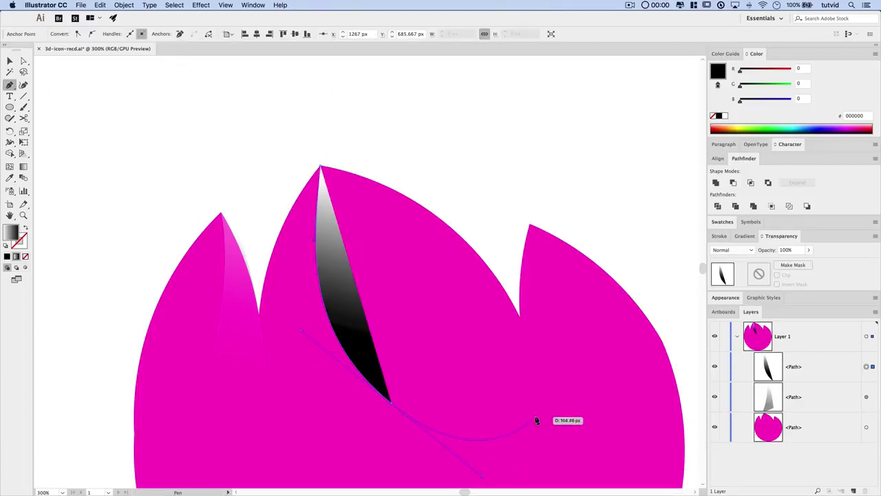
drag(566, 395, 433, 163)
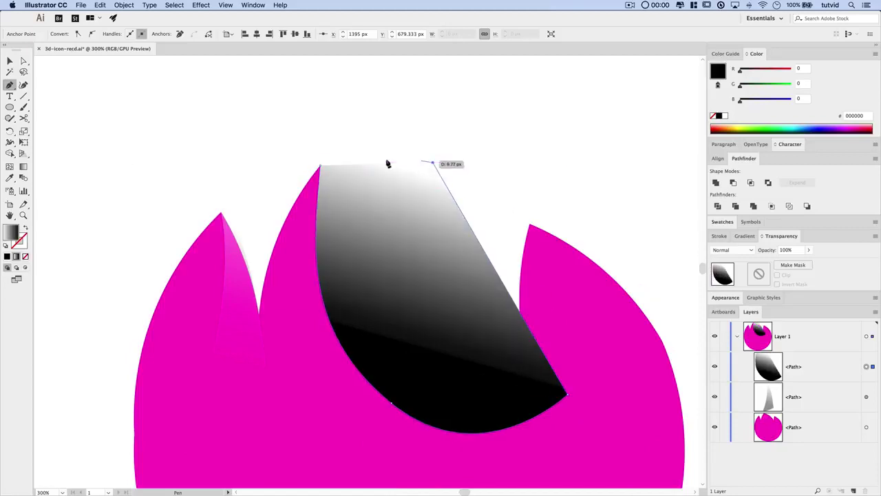
click(320, 166)
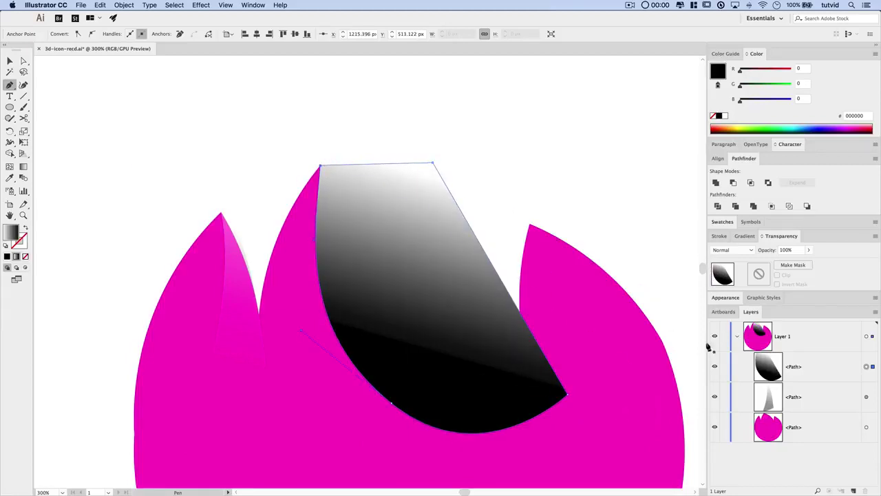
click(732, 250)
click(732, 319)
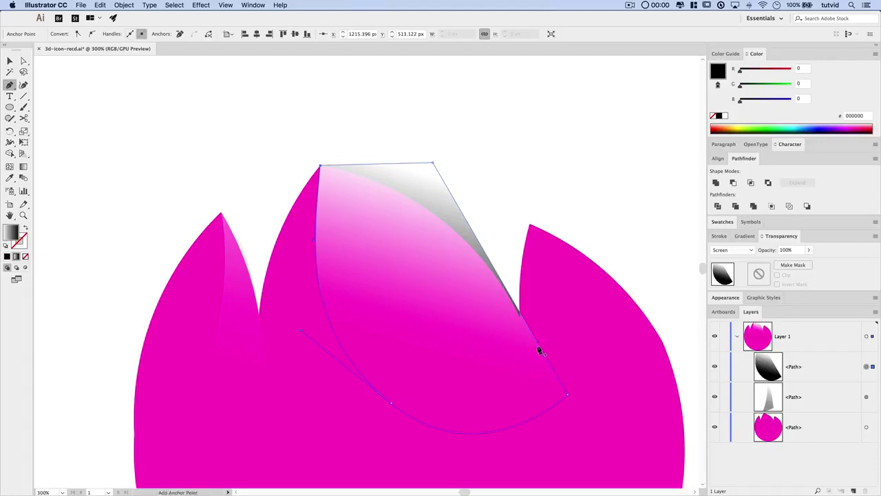
Step: Shift the middle highlight's lower-right anchor point to about X 1393.1, Y 681 px so its edge meets the notch beside the right leaf
key(z)
click(518, 316)
click(518, 317)
click(518, 317)
right_click(146, 300)
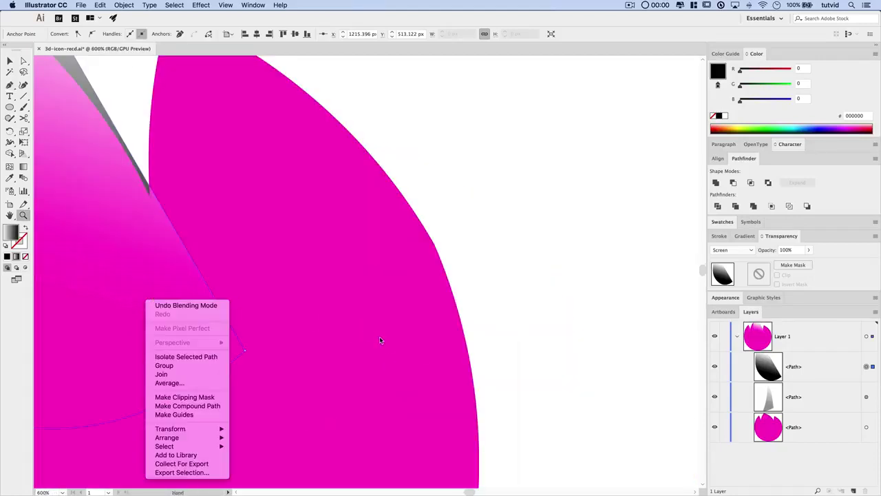
click(380, 340)
drag(177, 235, 340, 281)
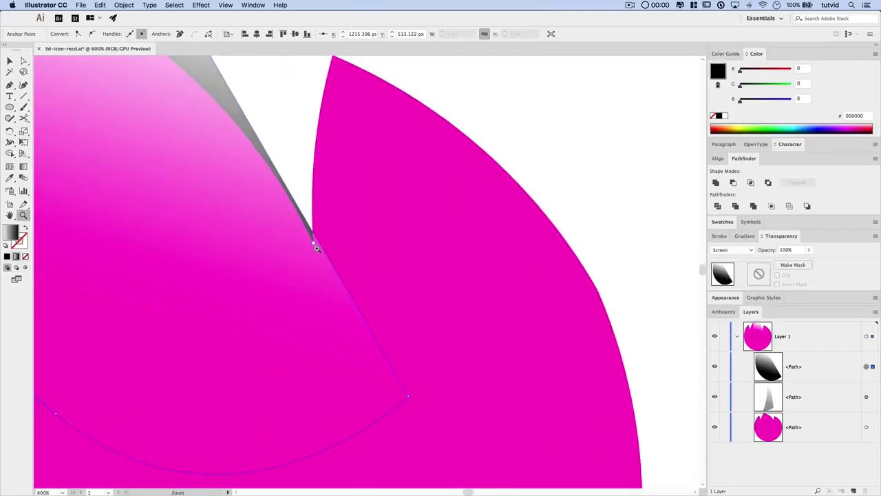
click(24, 61)
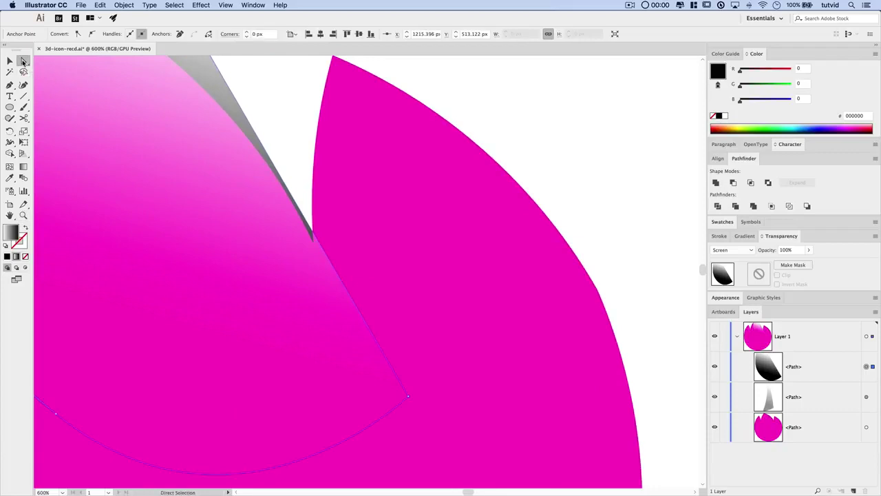
drag(408, 398, 402, 403)
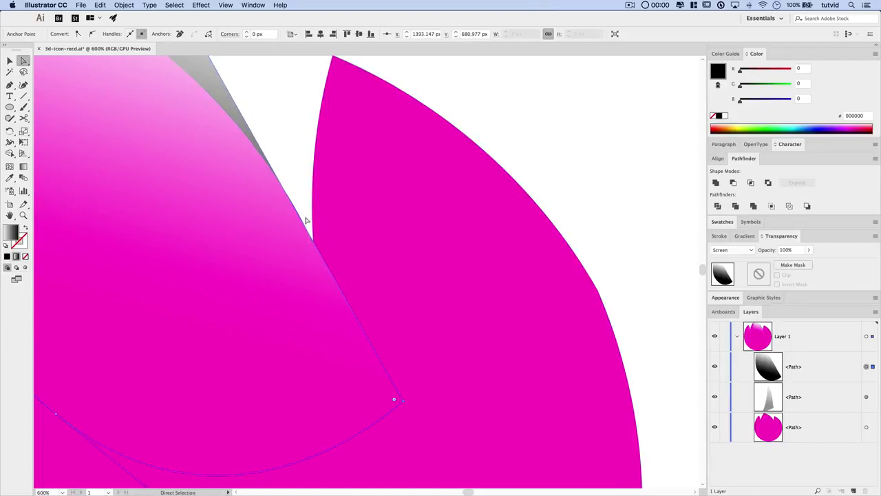
Step: Move the middle highlight's upper-right anchor to about X 1315.8, Y 500.7 px and its lower-right anchor to about X 1380.3, Y 678 px
scroll(289, 211, up, 5)
scroll(290, 211, left, 5)
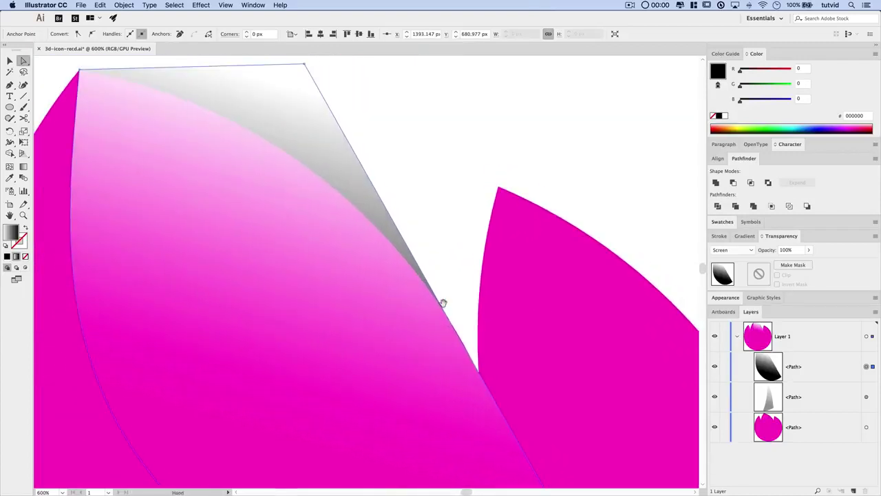
drag(304, 66, 356, 114)
scroll(357, 114, down, 5)
scroll(357, 114, right, 2)
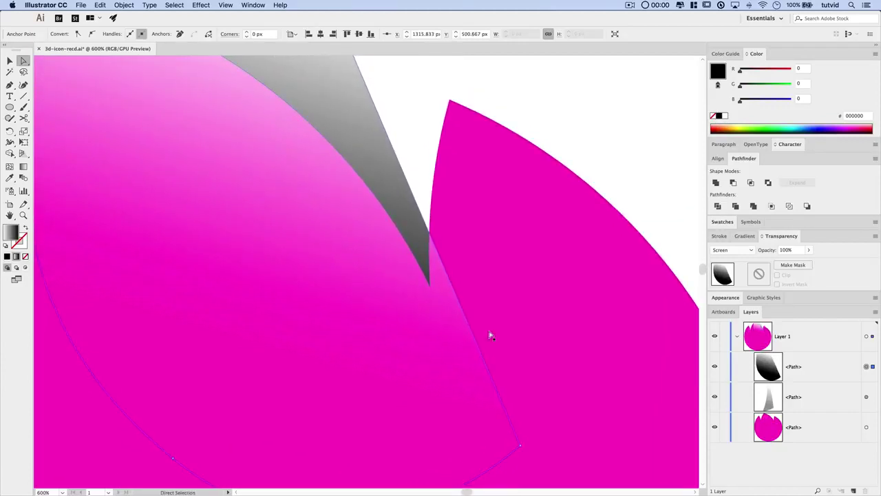
drag(521, 448, 475, 435)
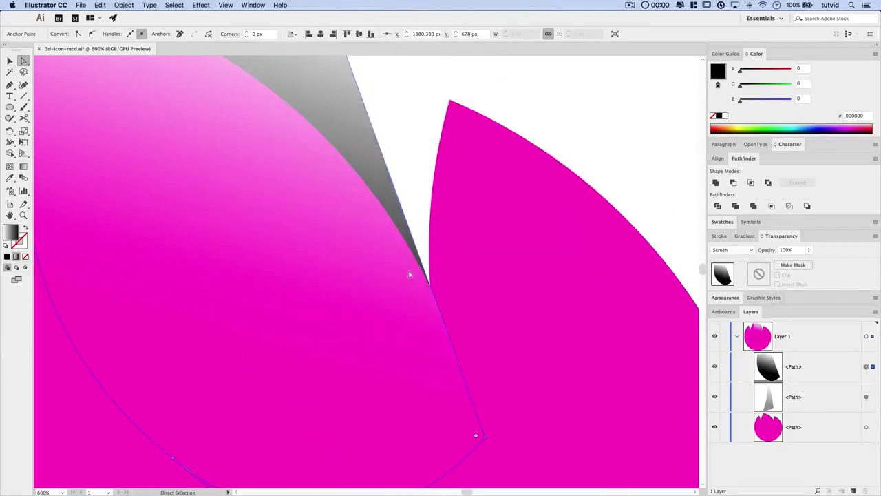
Step: Draw a closed highlight shape with the Pen tool from the right leaf's tip, curving down across the leaf and back around outside its edge
drag(338, 166, 357, 238)
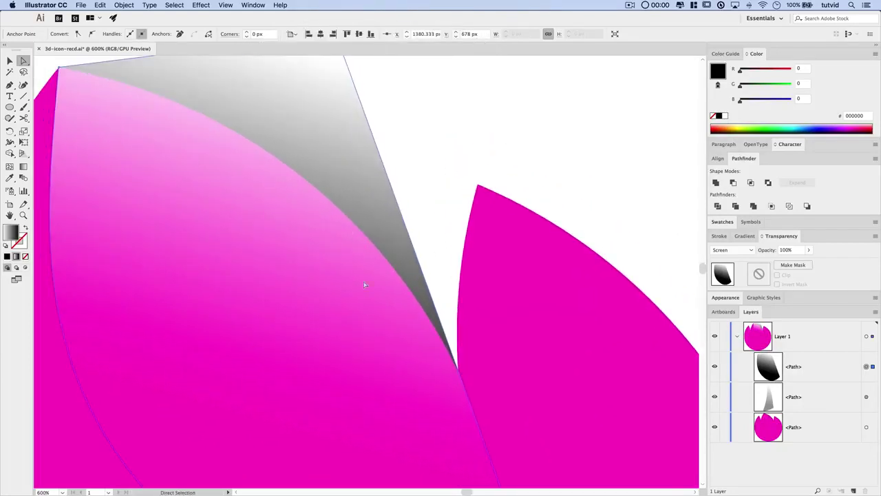
key(super+minus)
key(super+minus)
drag(280, 147, 358, 298)
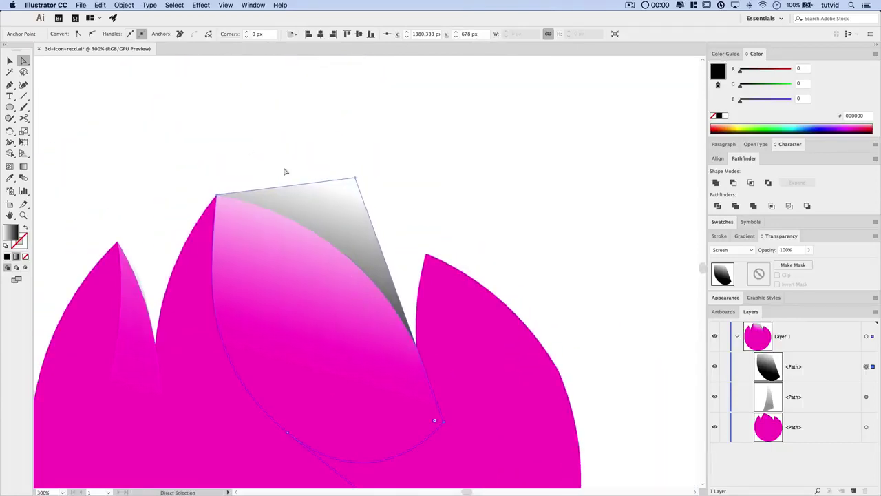
drag(445, 238, 370, 204)
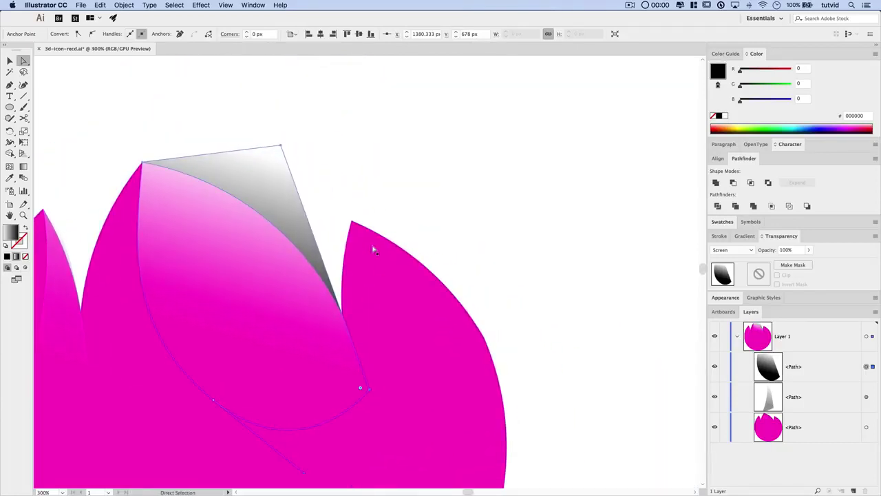
click(13, 85)
drag(383, 315, 453, 280)
drag(436, 211, 439, 282)
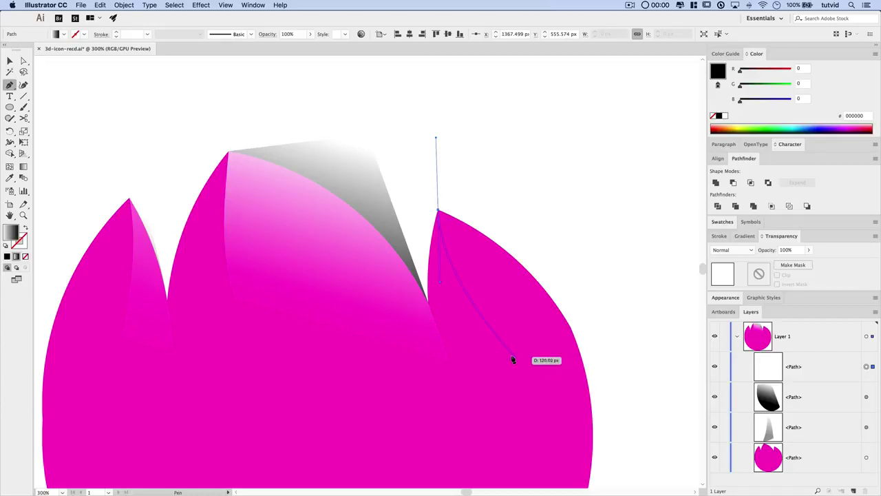
drag(511, 343, 545, 365)
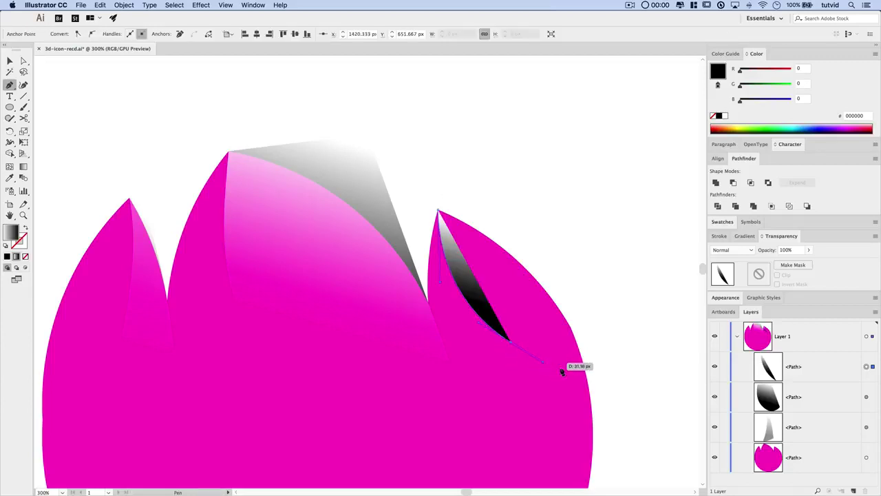
click(610, 361)
drag(582, 277, 520, 239)
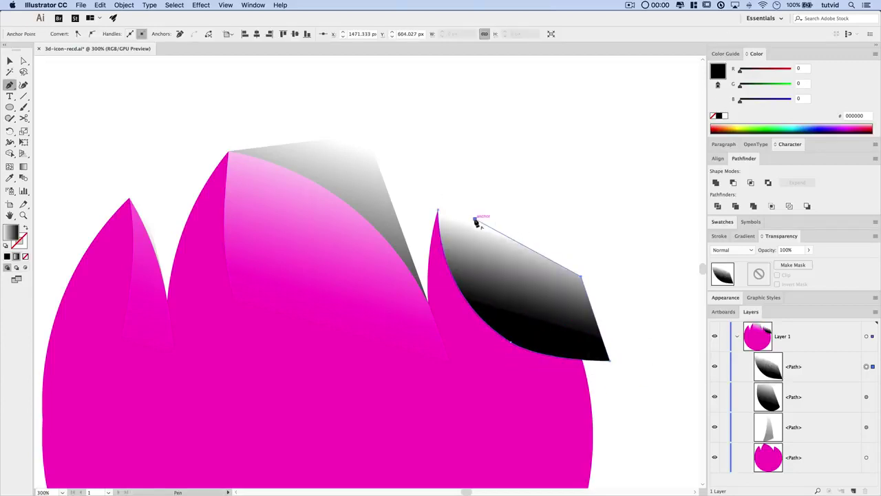
click(438, 210)
Step: Set the right leaf's highlight shape to Screen blending at 50% opacity
key(v)
click(739, 251)
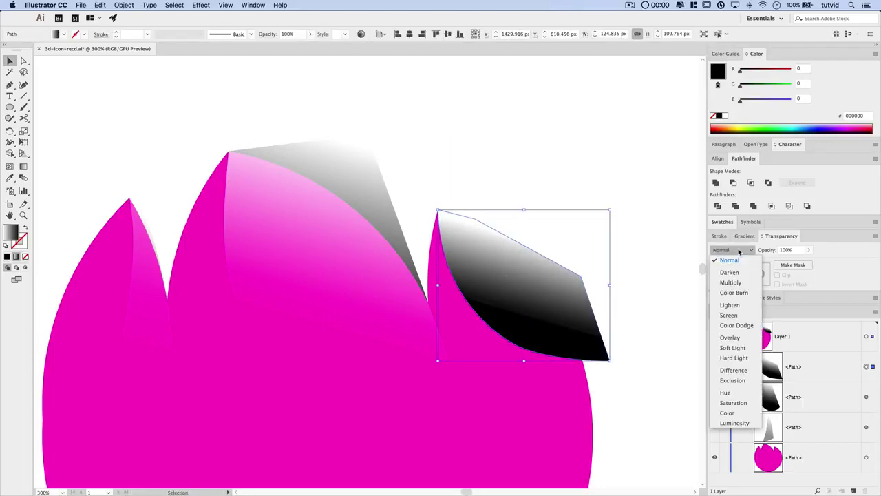
click(728, 314)
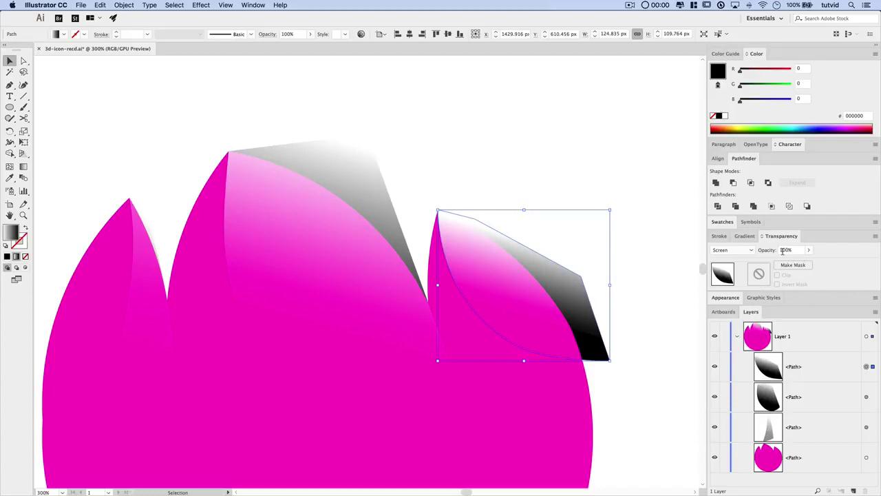
click(783, 251)
key(Return)
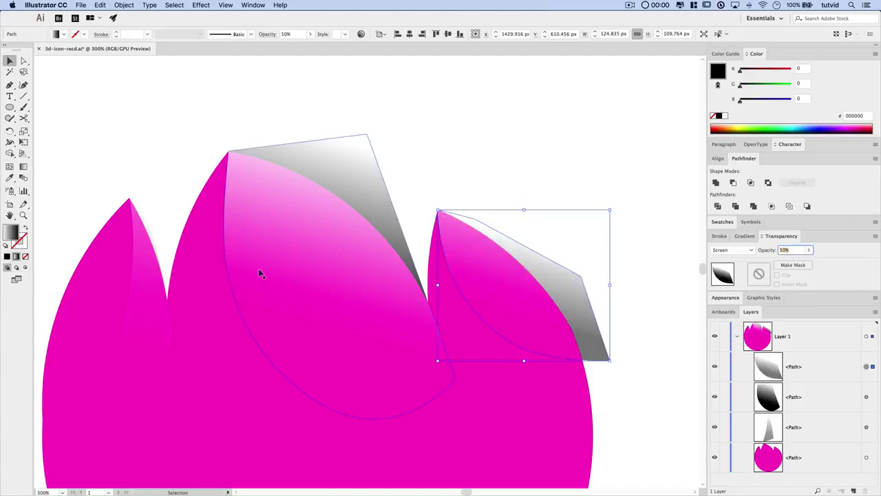
Step: Shift the middle highlight's white gradient stop to about 26% location and set the shape's opacity to 65%
click(315, 212)
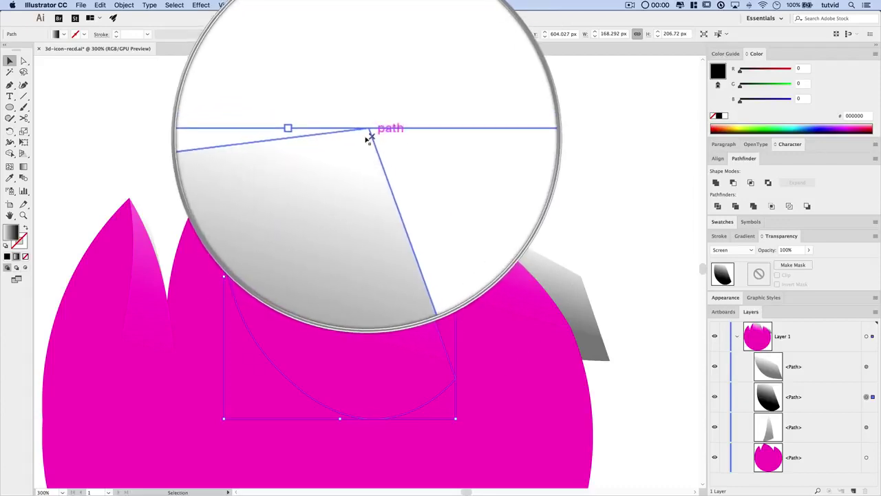
click(748, 236)
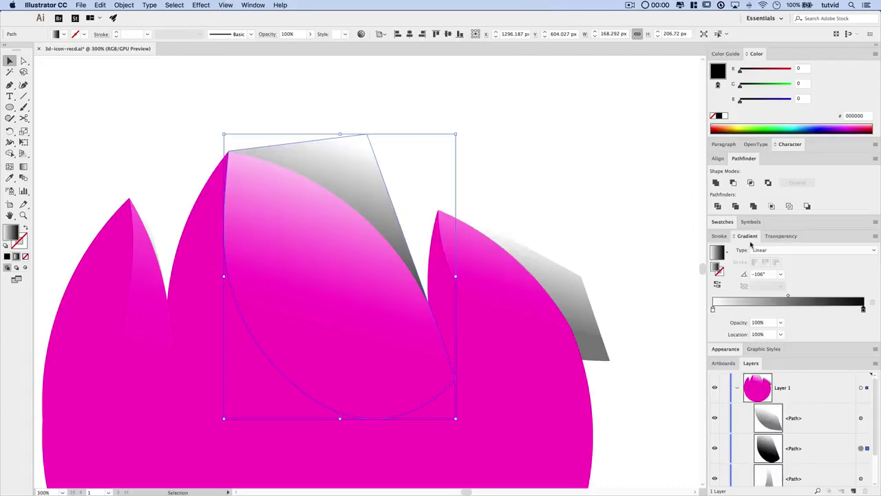
drag(713, 312, 754, 311)
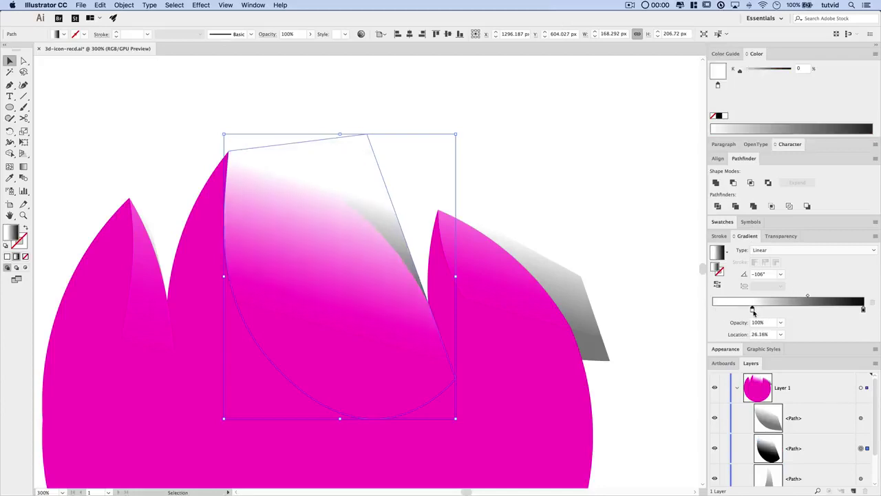
click(780, 236)
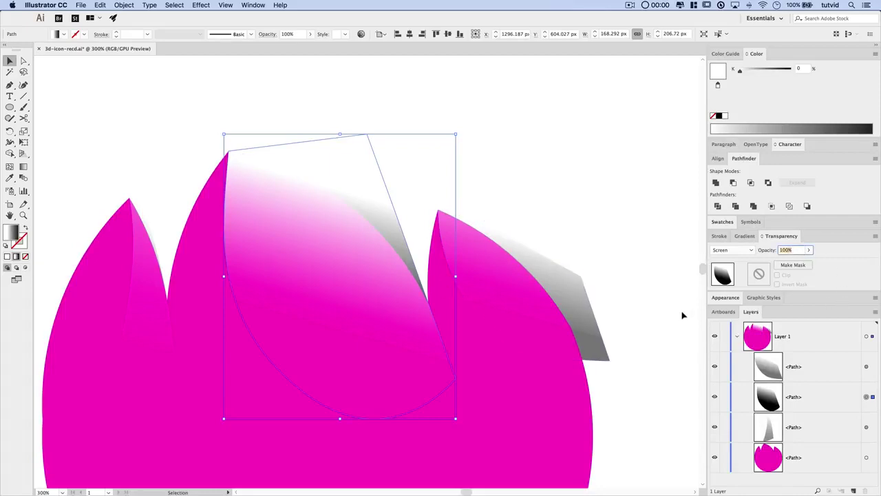
key(Return)
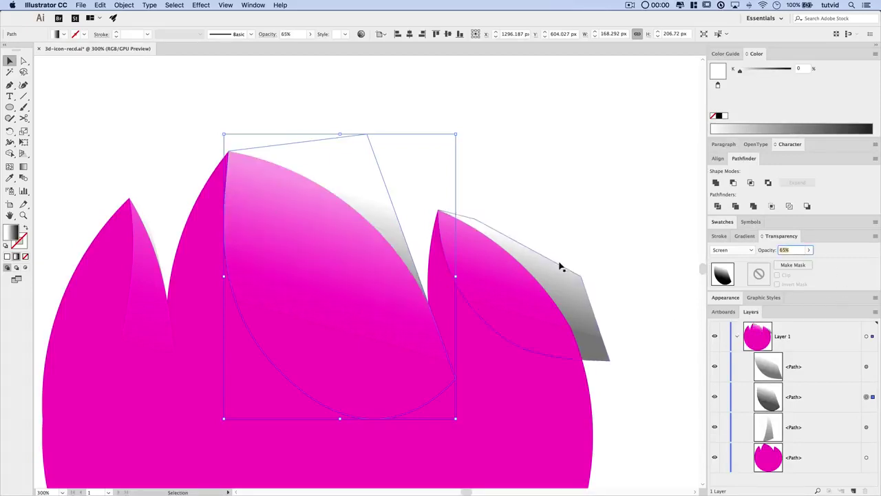
click(523, 142)
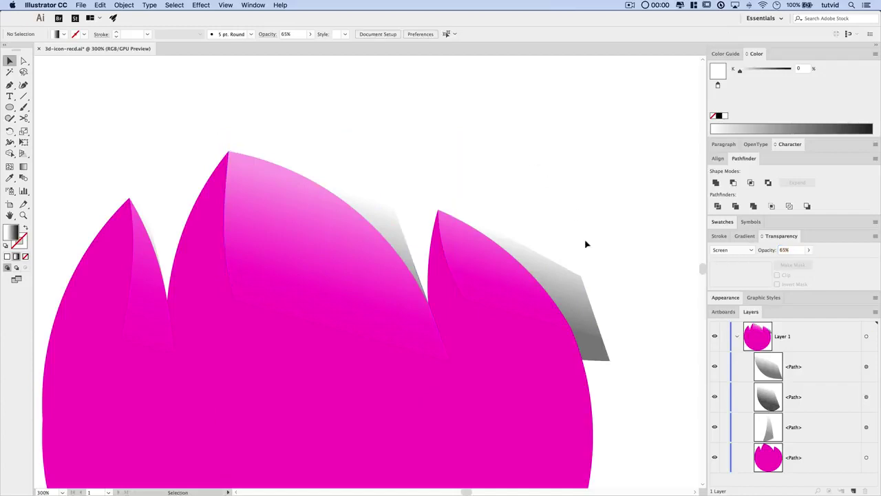
Step: Group the right, middle and left leaf highlight shapes together
click(569, 292)
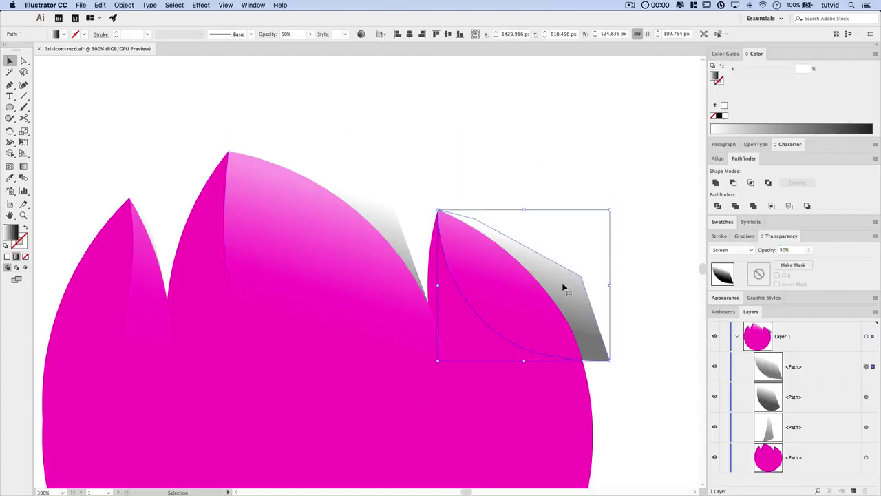
shift+click(348, 167)
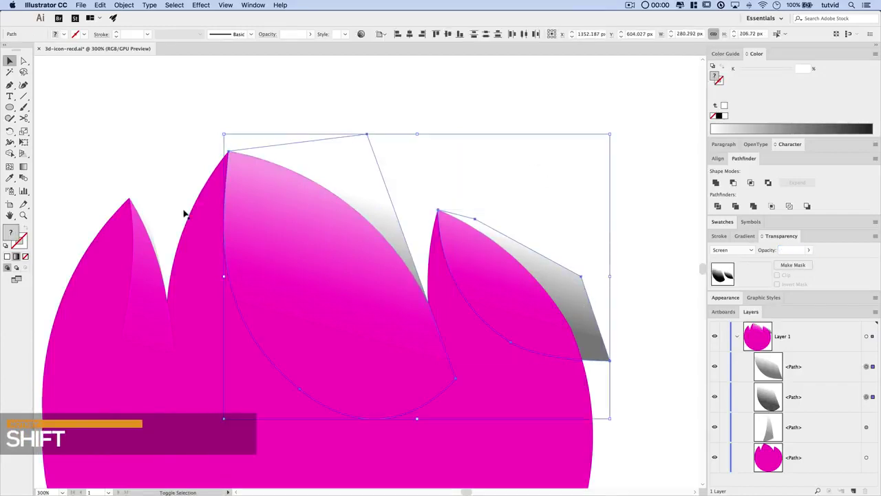
shift+click(145, 245)
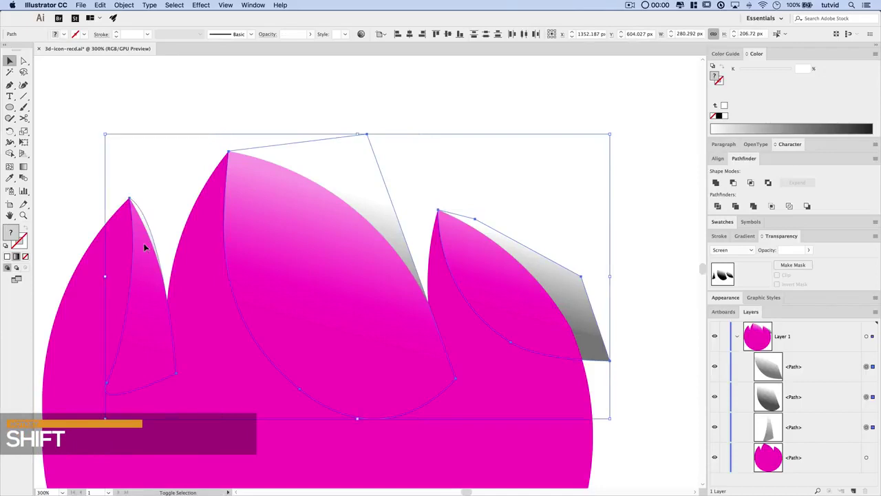
click(124, 5)
click(172, 39)
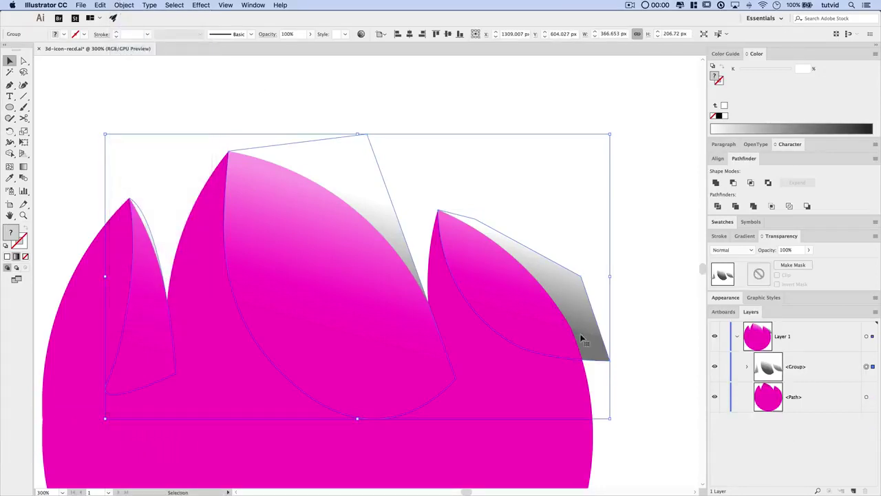
Step: Copy the magenta base silhouette path to the clipboard
key(super+minus)
key(super+minus)
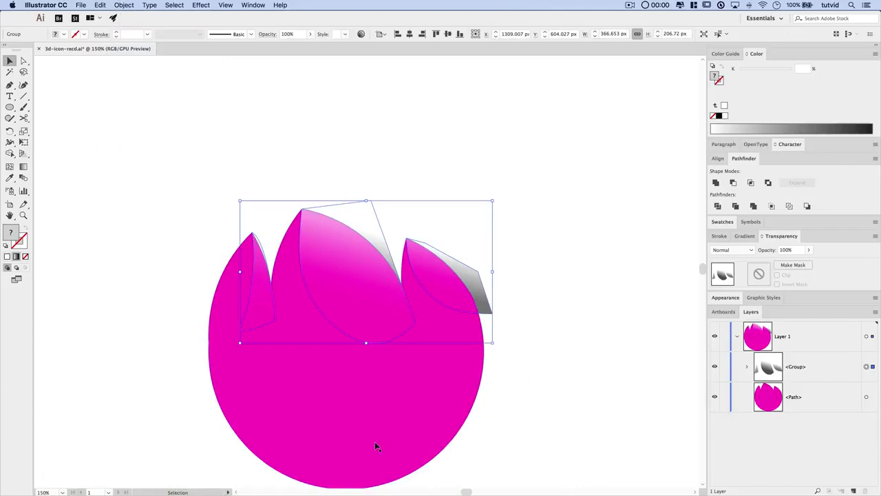
click(338, 372)
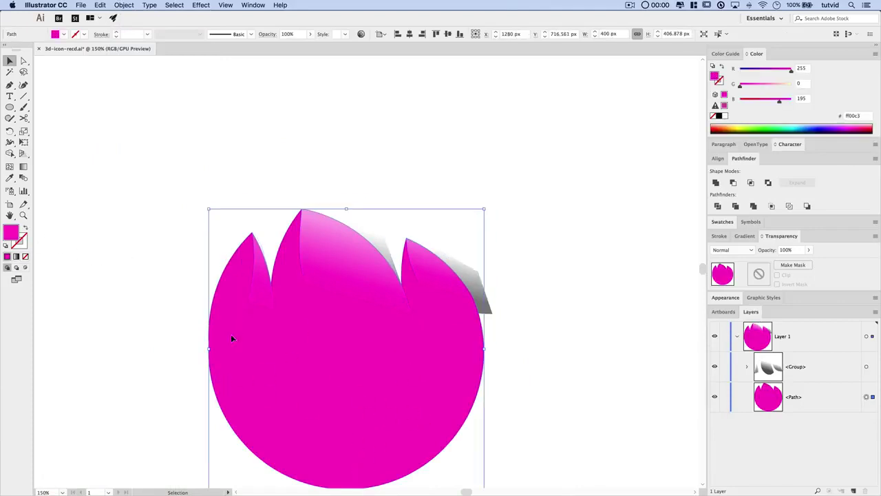
key(a)
key(super+c)
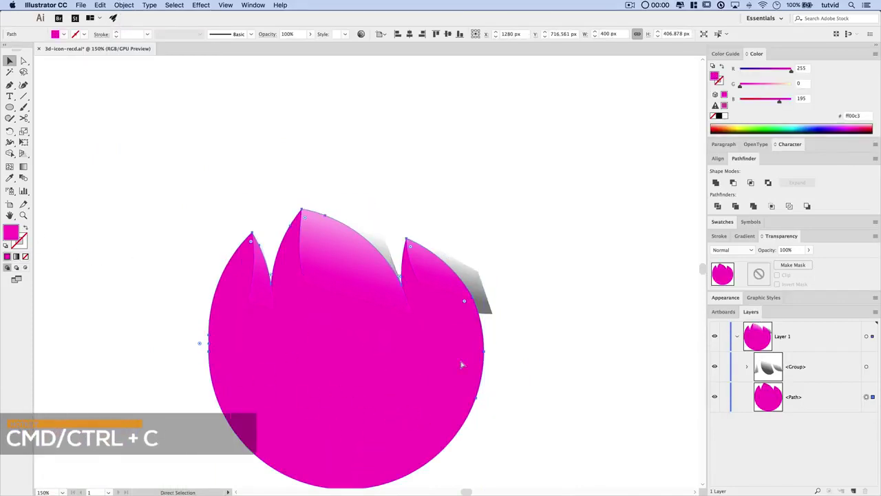
key(v)
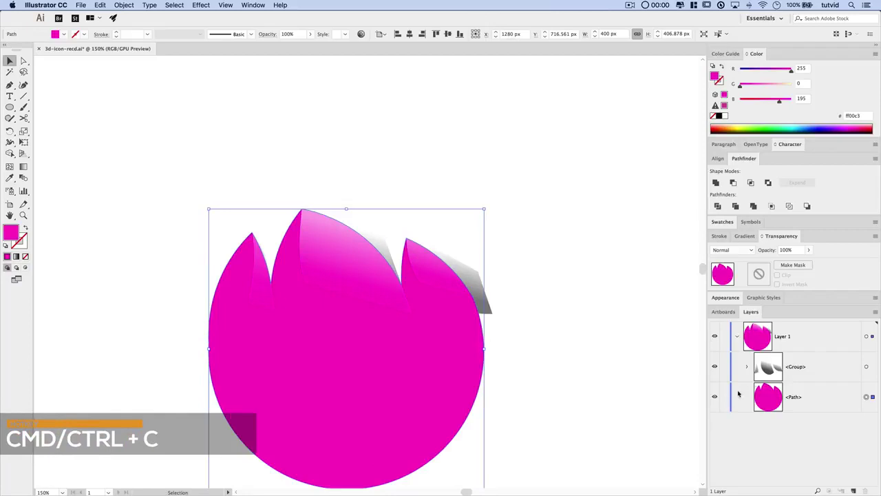
Step: Create an opacity mask on the highlights group and paste the copied silhouette in front inside it
click(867, 370)
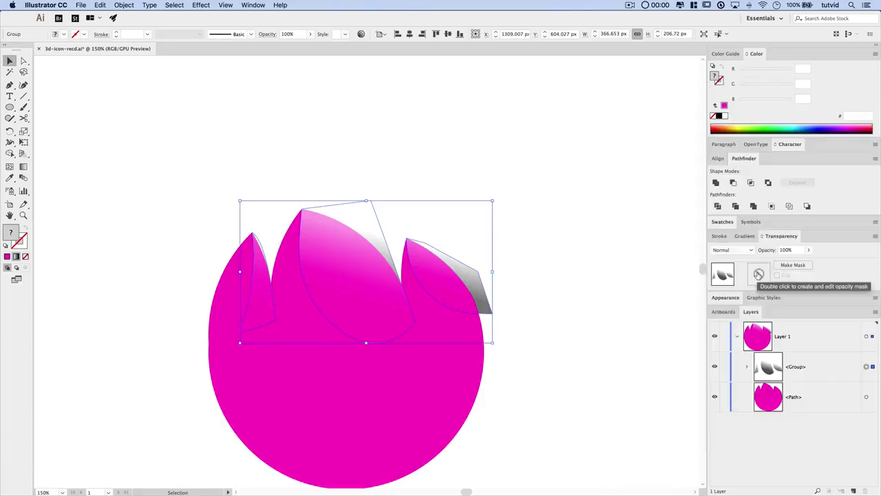
double_click(759, 274)
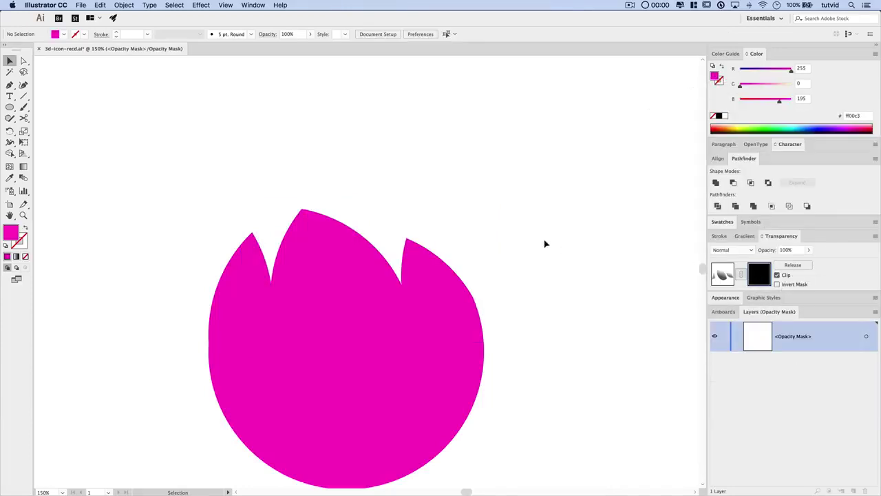
click(100, 5)
click(117, 64)
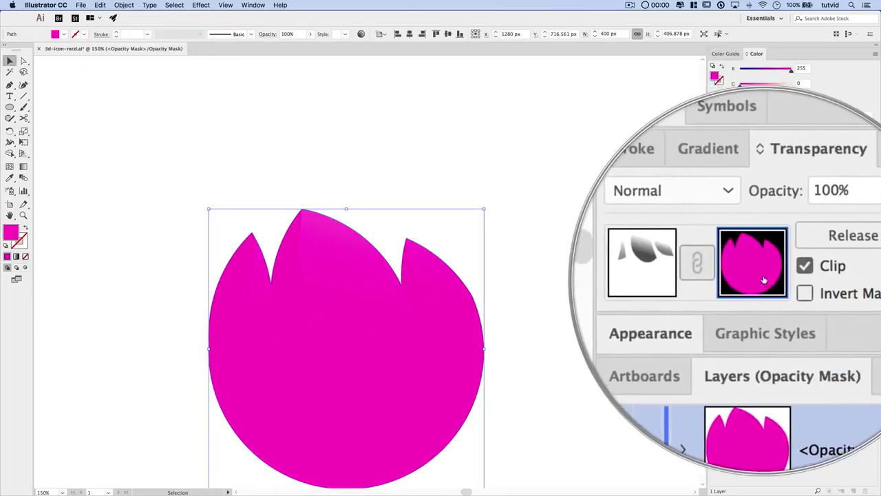
Step: Fill the silhouette inside the opacity mask with pure white, ffffff
double_click(11, 234)
click(250, 104)
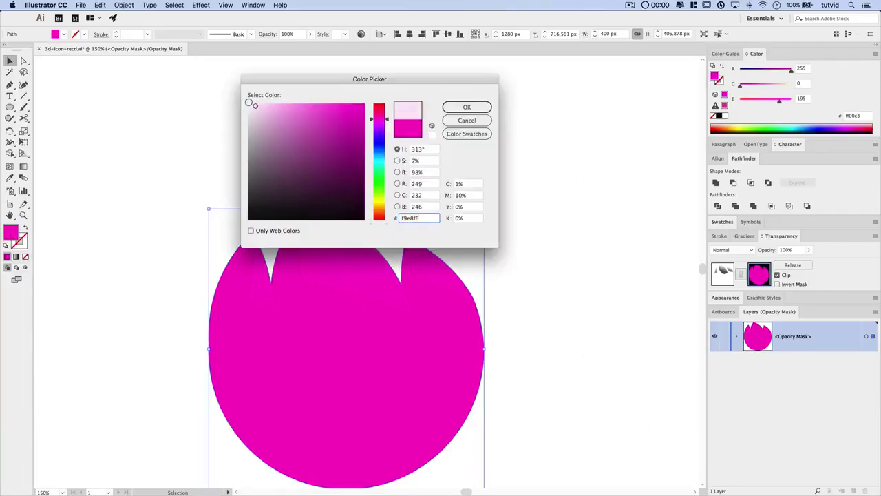
click(466, 107)
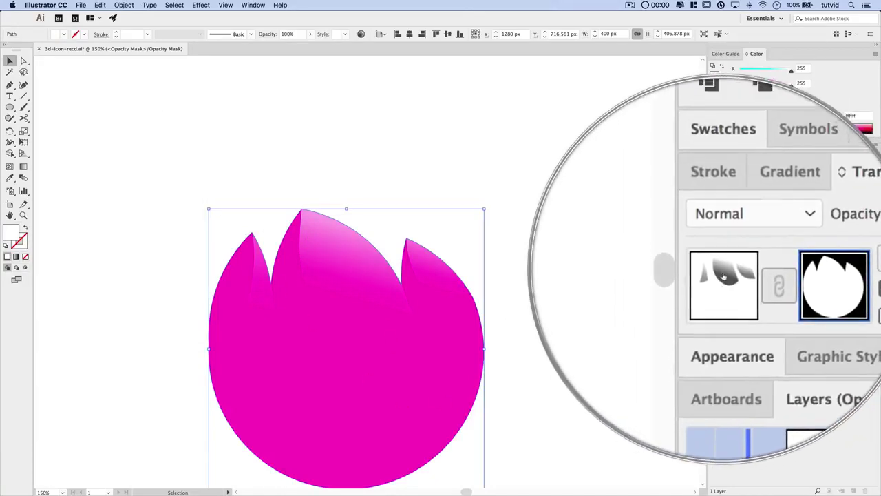
Step: Exit the opacity mask back to the artwork, deselect everything and save the document
click(722, 274)
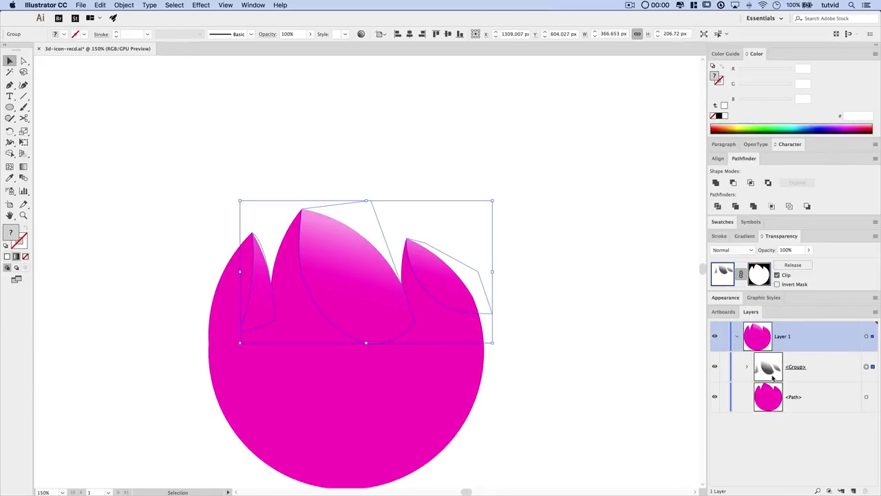
click(618, 303)
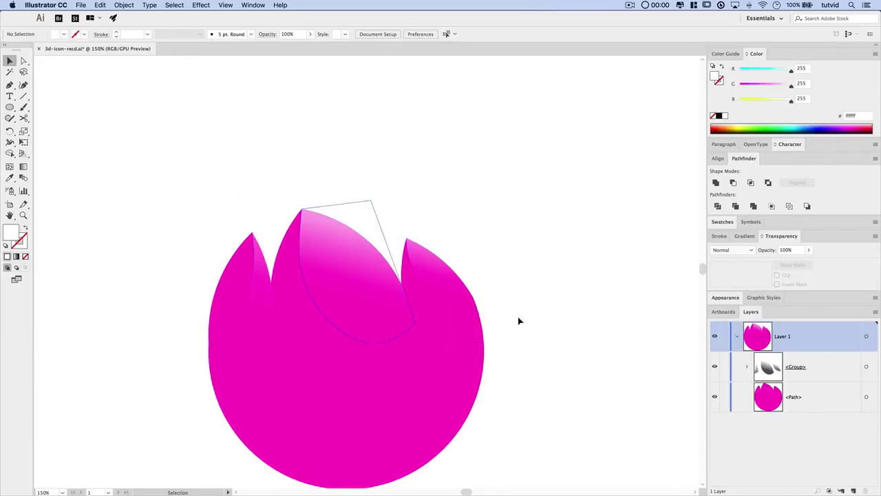
key(super+s)
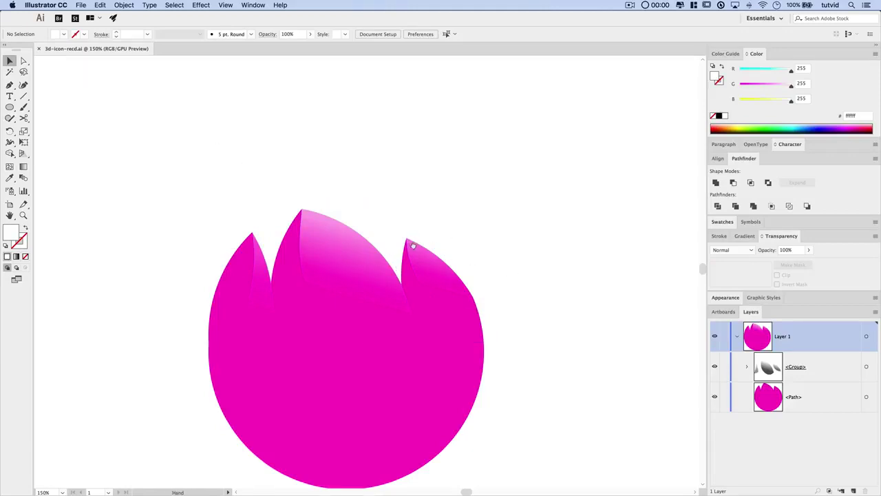
Step: Confirm the Guides & Grid preferences with a gridline every 50 px and 5 subdivisions
scroll(399, 195, down, 3)
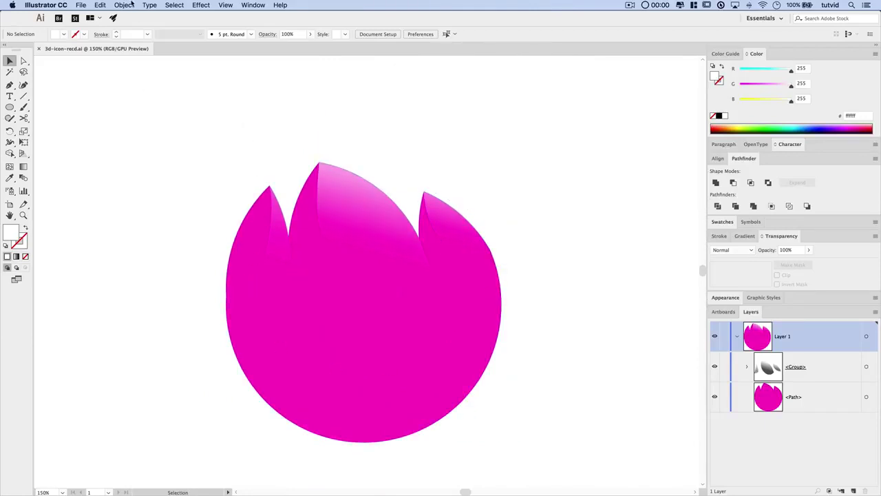
click(47, 6)
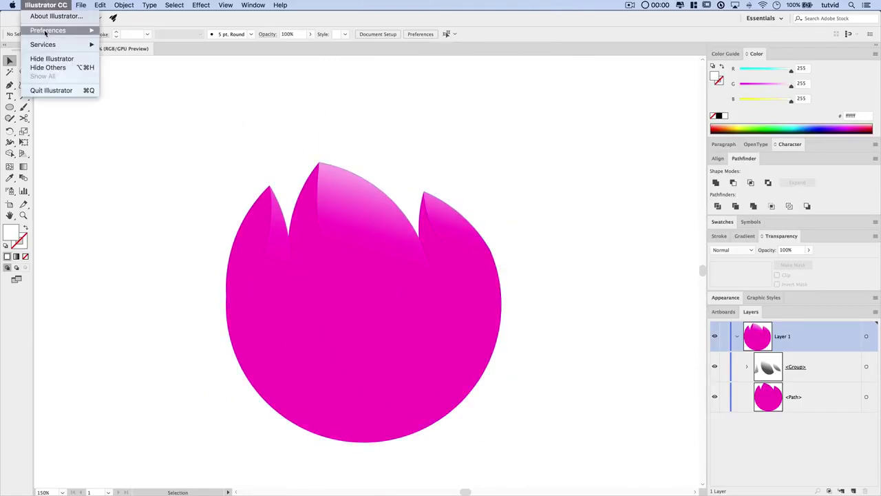
mouse_move(44, 33)
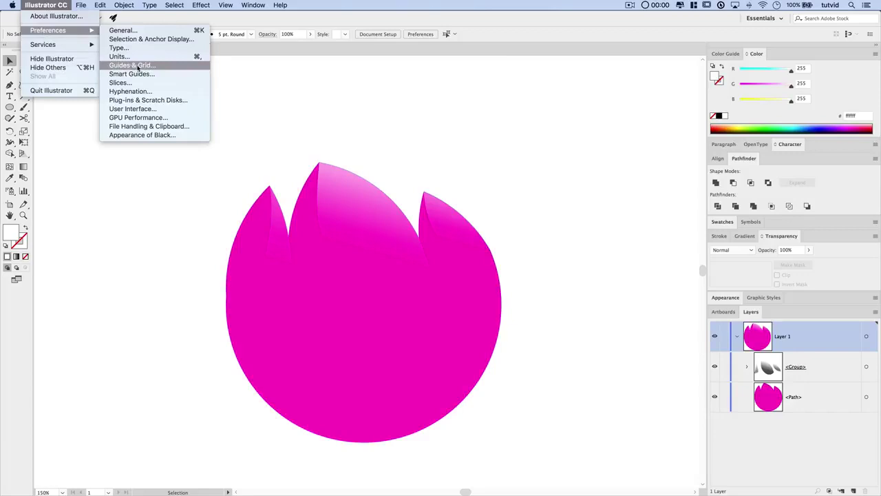
mouse_move(103, 7)
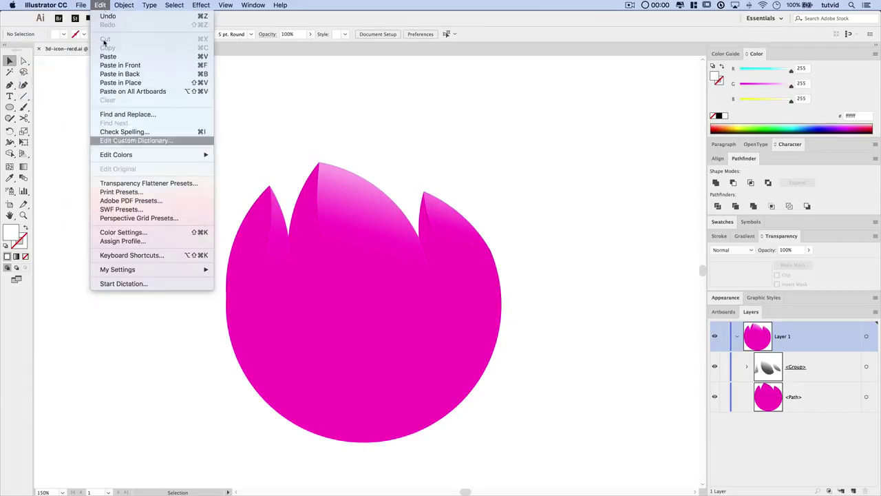
mouse_move(46, 6)
click(135, 67)
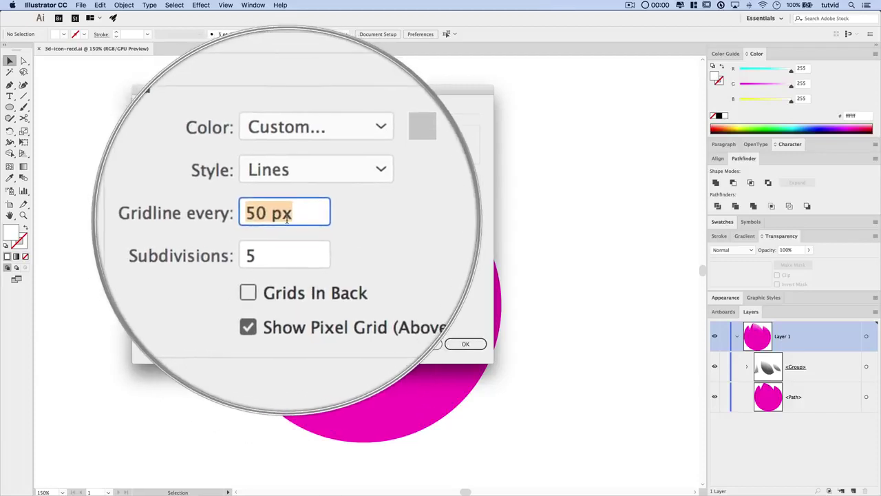
click(263, 253)
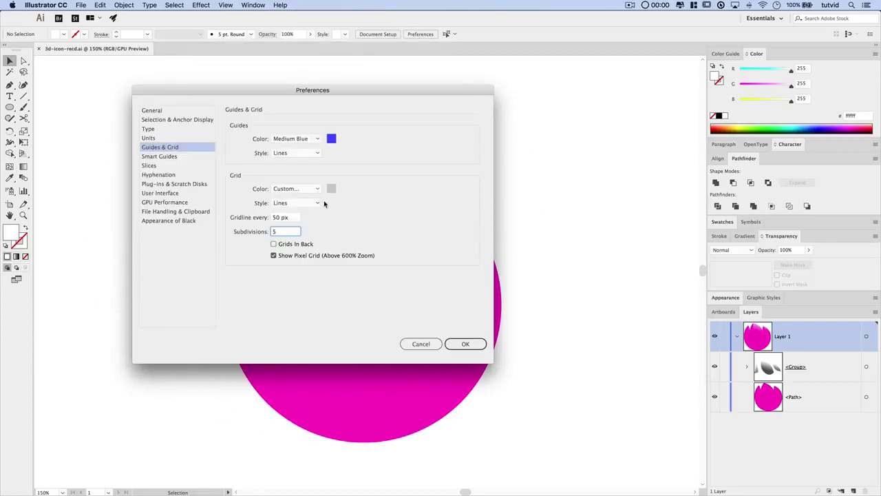
click(466, 344)
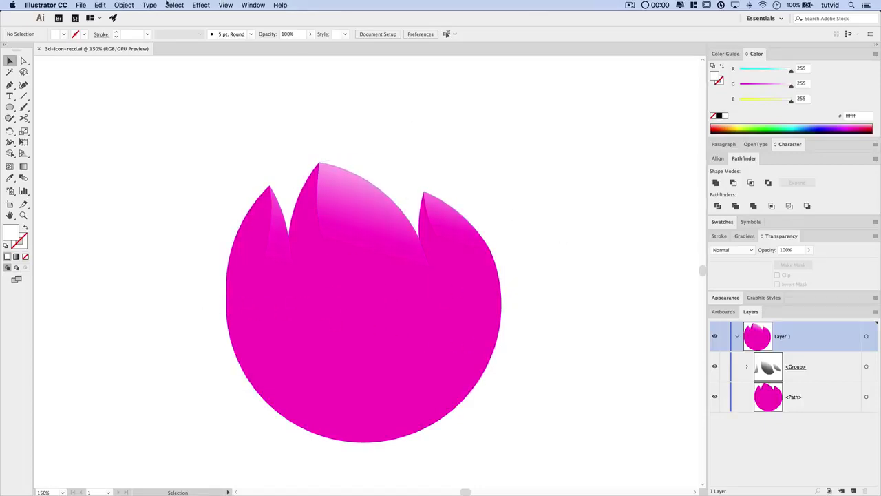
Step: Show the document grid and turn on Snap to Grid
click(226, 5)
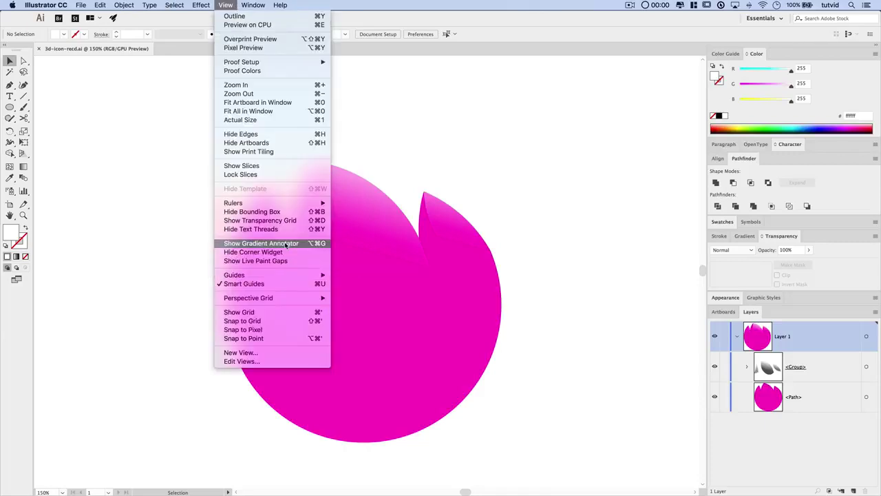
click(259, 313)
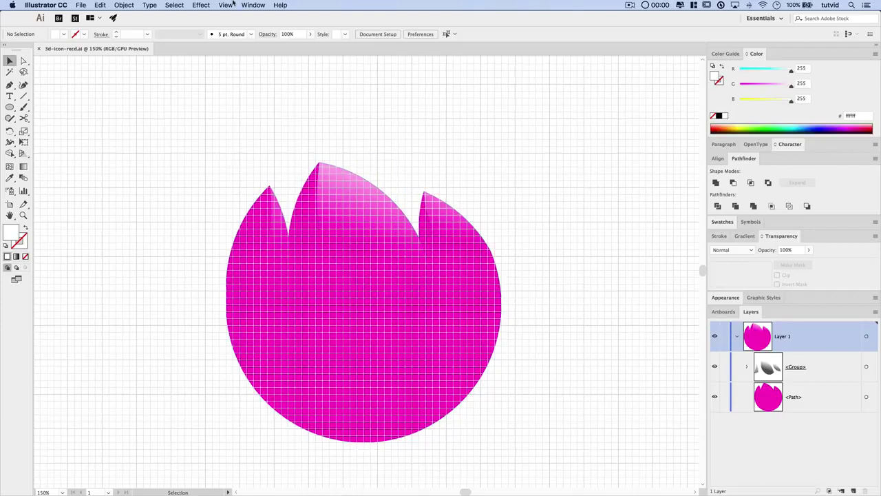
click(206, 4)
mouse_move(226, 5)
click(253, 314)
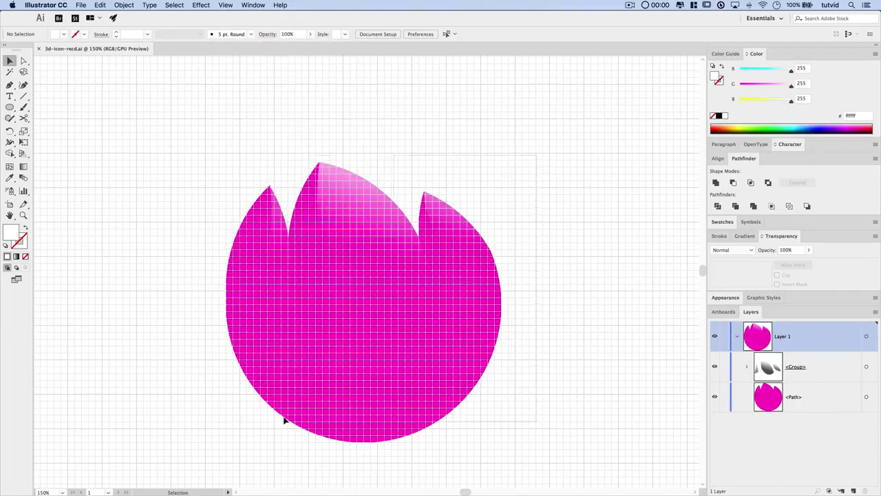
Step: Select the silhouette and highlights together, snap them slightly upward to the grid at Y 709.667 px, and deselect
drag(285, 419, 324, 275)
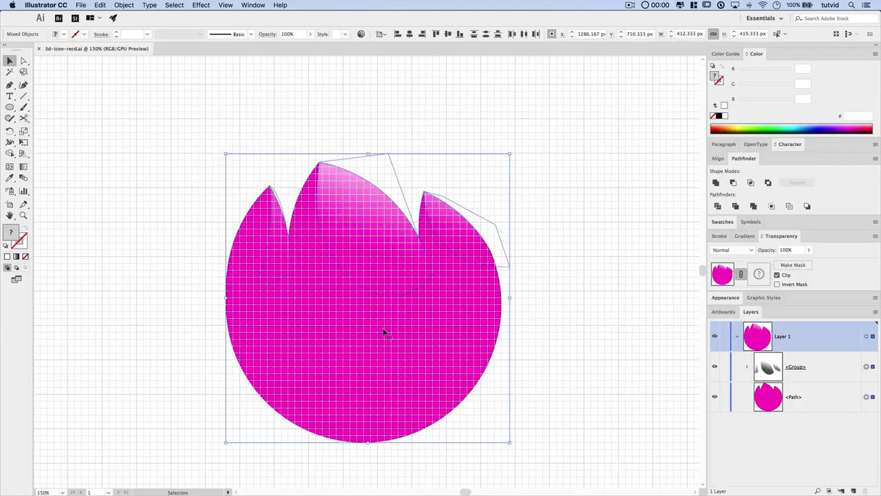
mouse_move(379, 344)
mouse_down()
mouse_move(387, 335)
mouse_move(379, 339)
mouse_up()
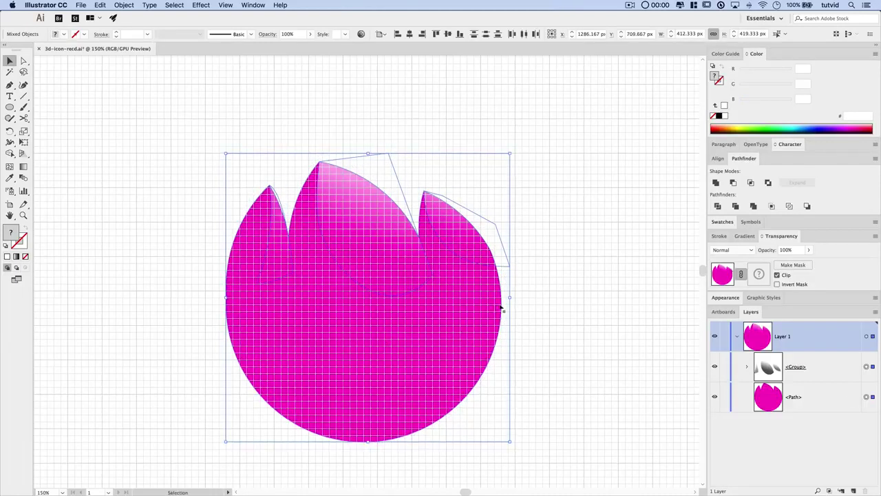
click(539, 331)
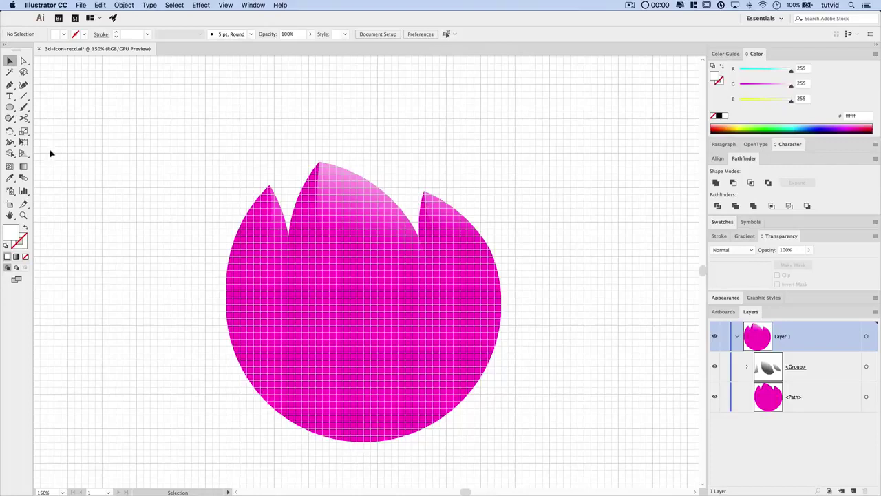
Step: Create a 150 × 150 px circle over the silhouette and fill it with yellow (ffff00)
click(11, 108)
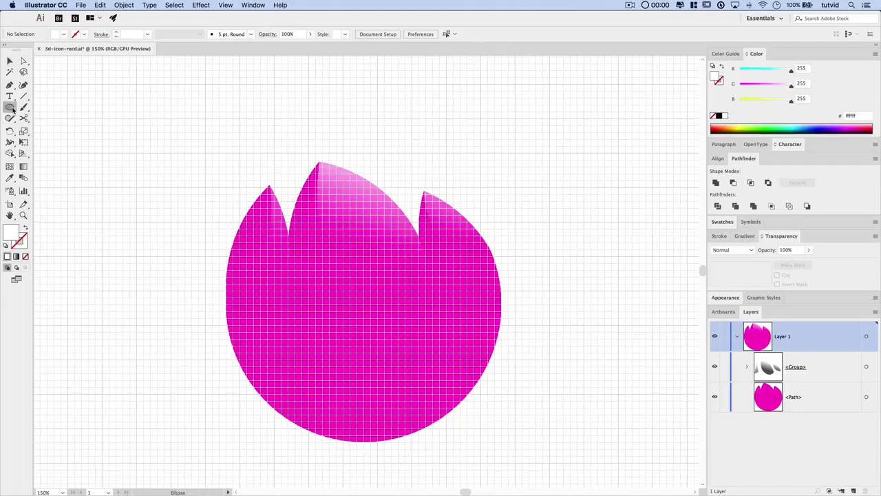
click(198, 186)
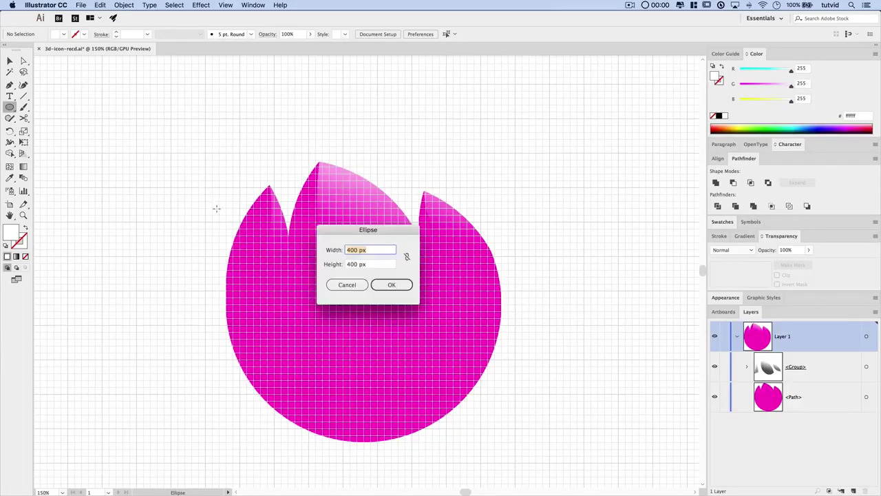
text(150)
key(Tab)
text(150)
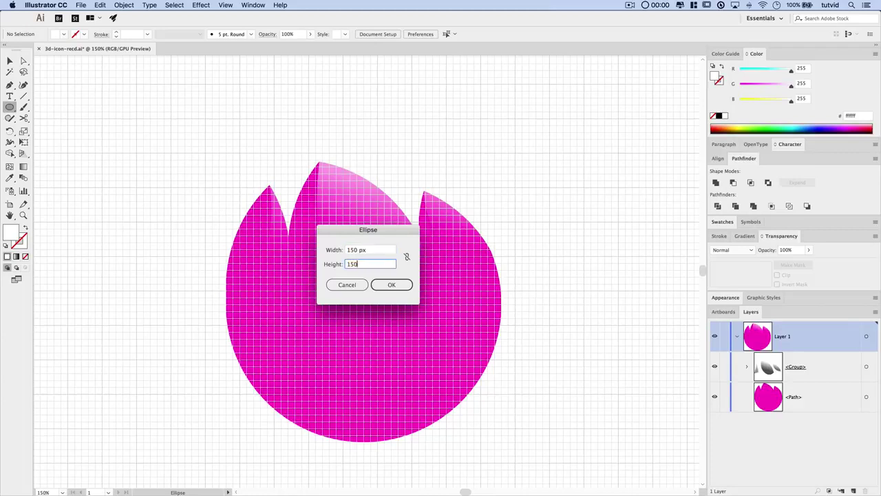
key(Return)
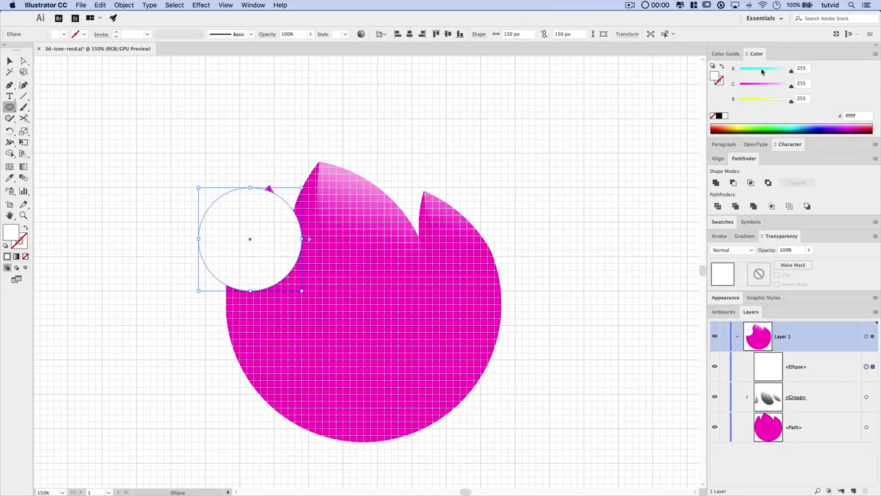
drag(770, 101, 741, 100)
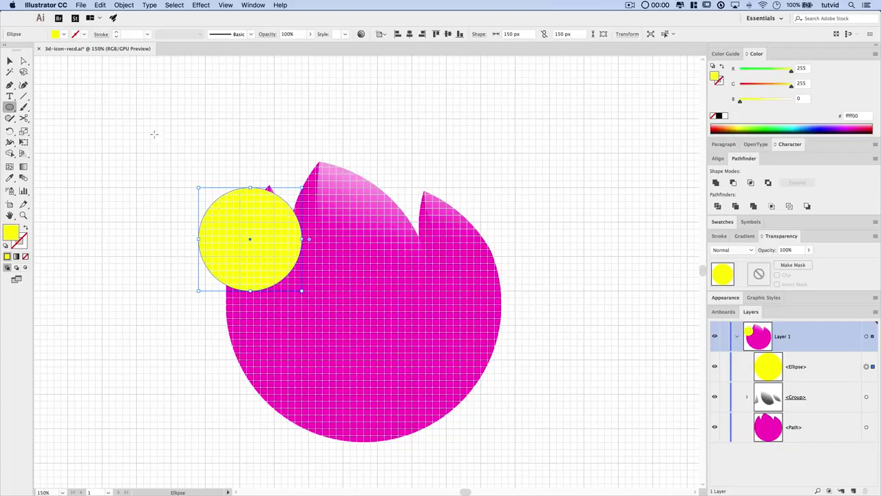
Step: Move the 150 px circle down so its side snaps to the silhouette's left edge just below mid-height
click(10, 60)
drag(297, 260, 303, 296)
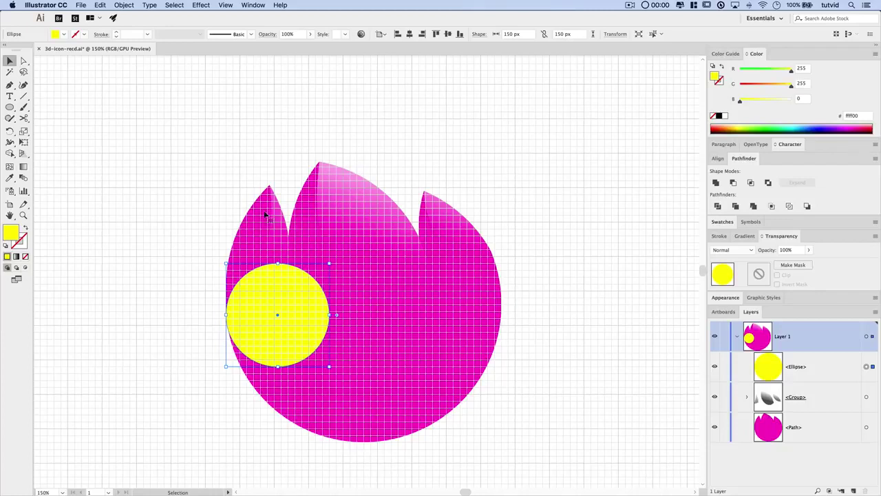
drag(299, 310, 283, 320)
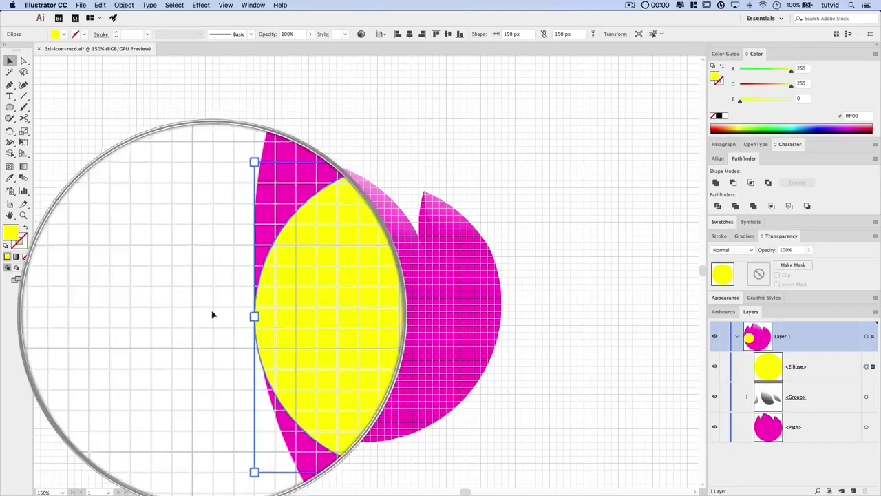
Step: Create a 100 × 100 px yellow circle and snap it against the inside of the silhouette's right edge
click(10, 107)
click(208, 162)
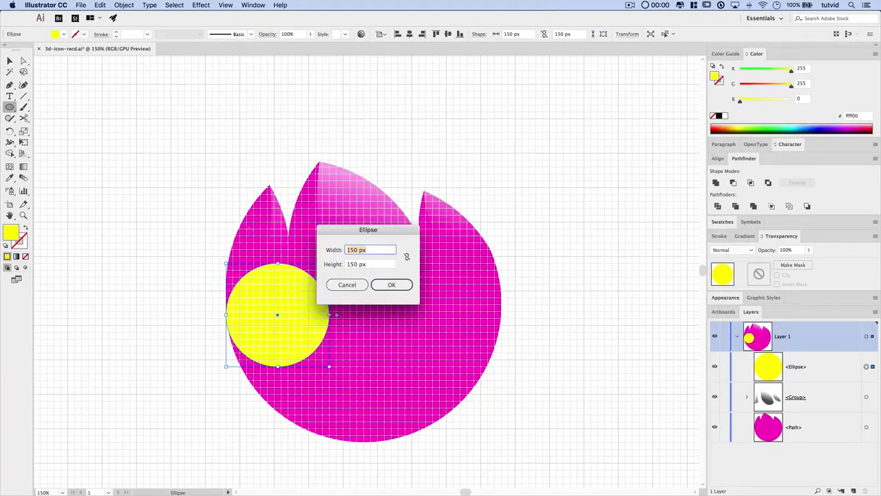
text(1)
key(Tab)
text(100)
key(Return)
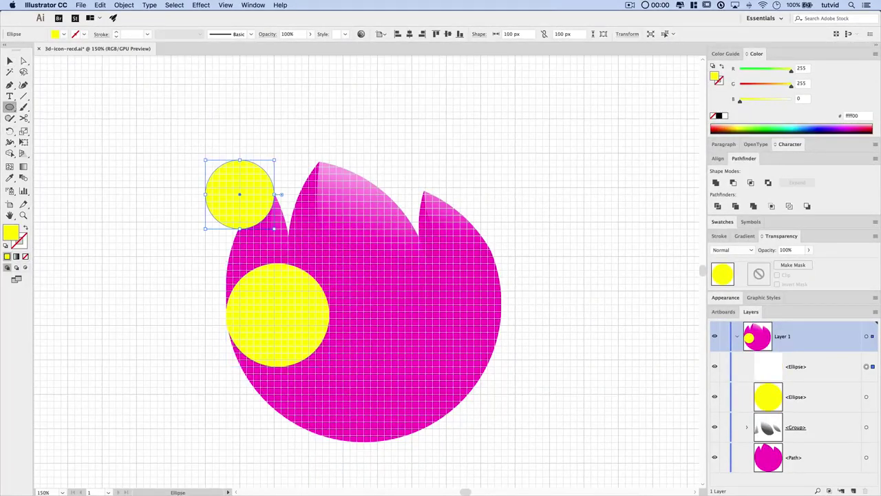
key(v)
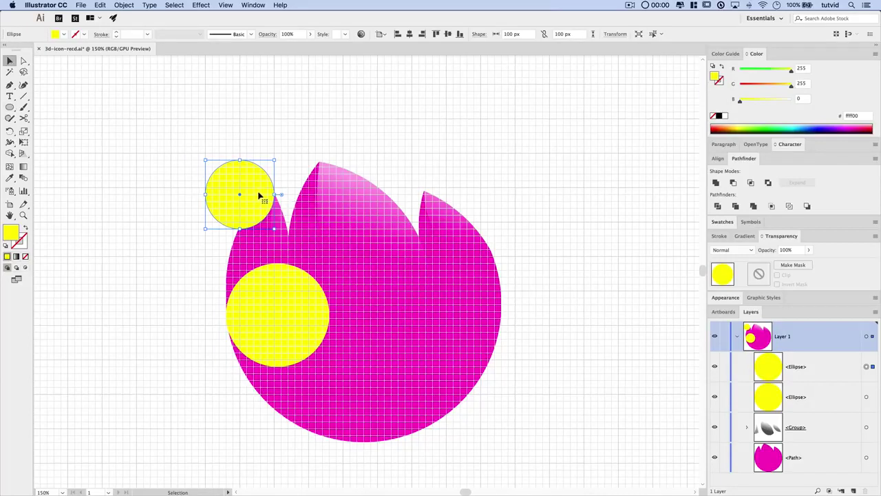
key(super+shift+a)
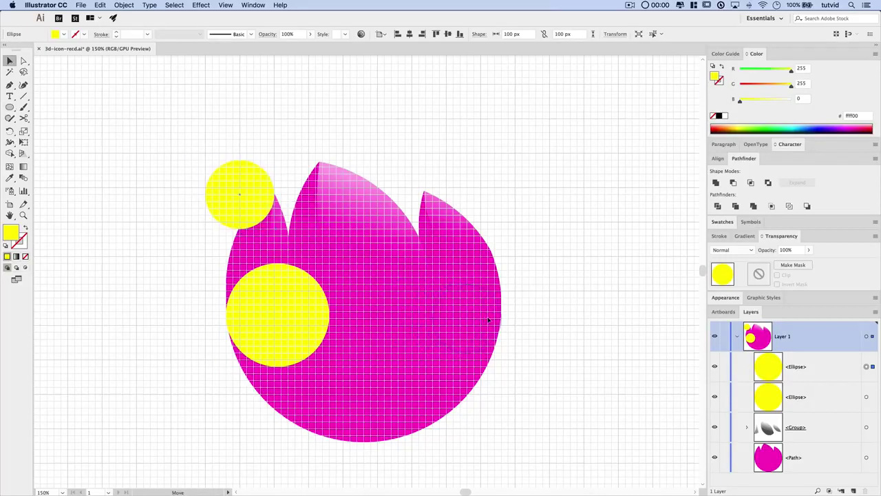
drag(239, 195, 466, 310)
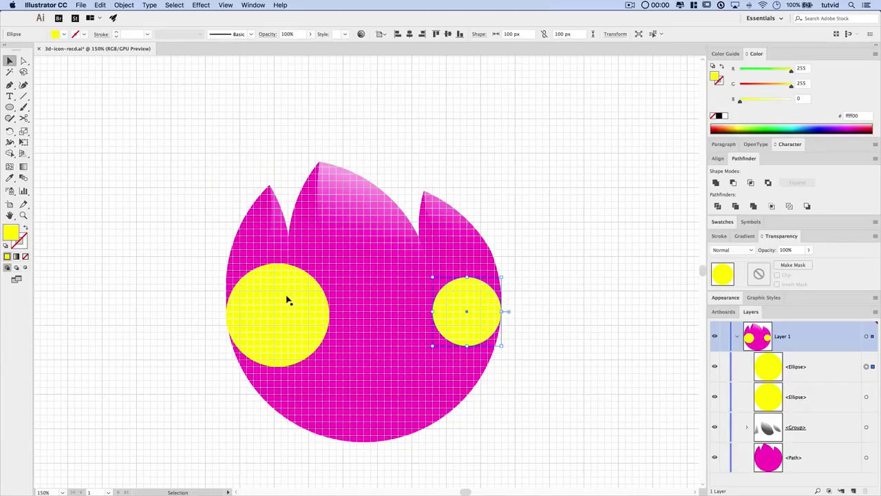
key(a)
key(v)
key(super+r)
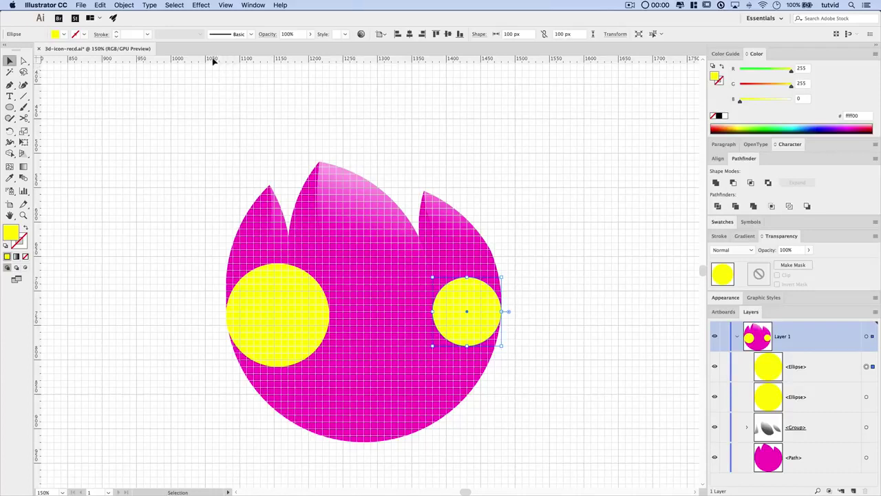
drag(213, 61, 428, 315)
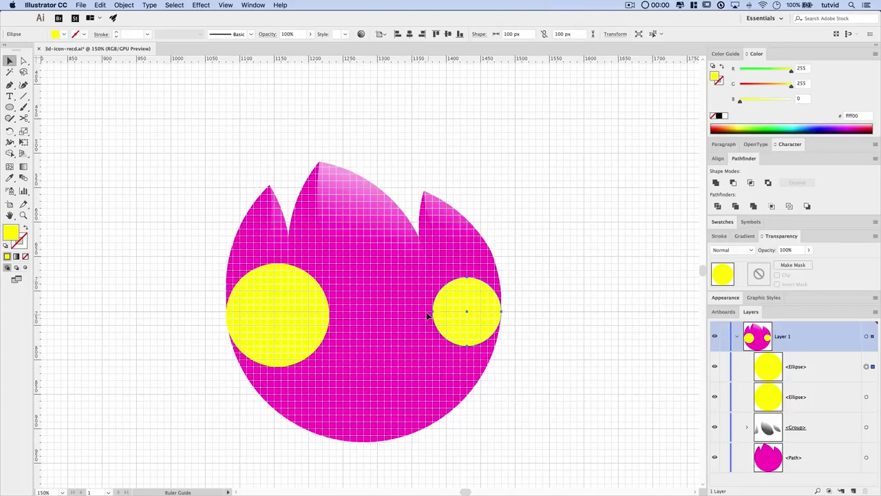
drag(428, 315, 390, 26)
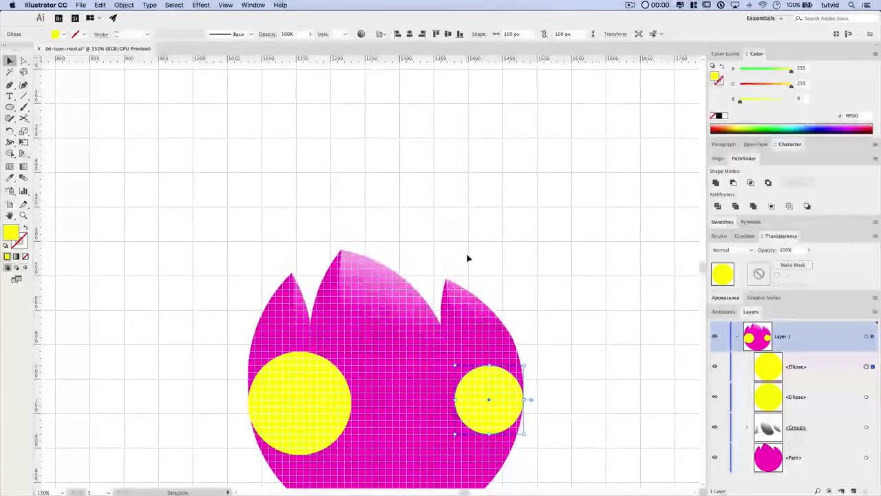
key(super+z)
key(super+shift+z)
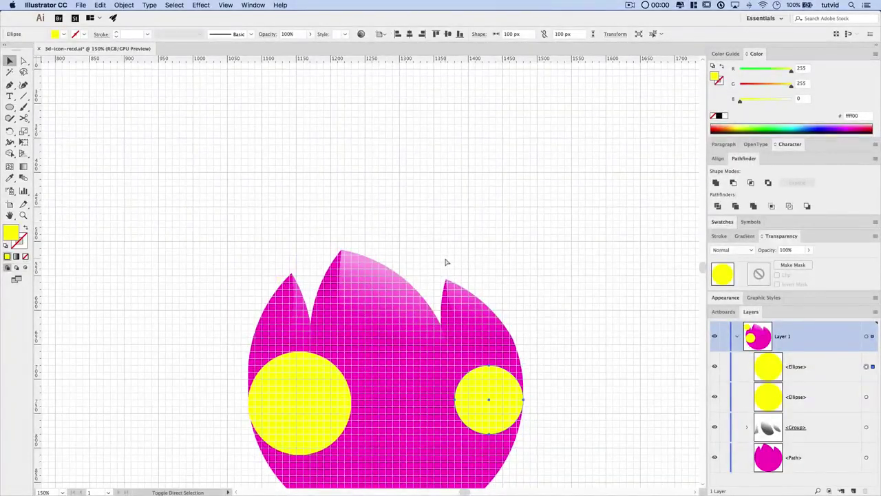
Step: Create an 80 × 80 px yellow circle and place it on the silhouette just below the central leaf tip
key(space)
drag(416, 337, 397, 209)
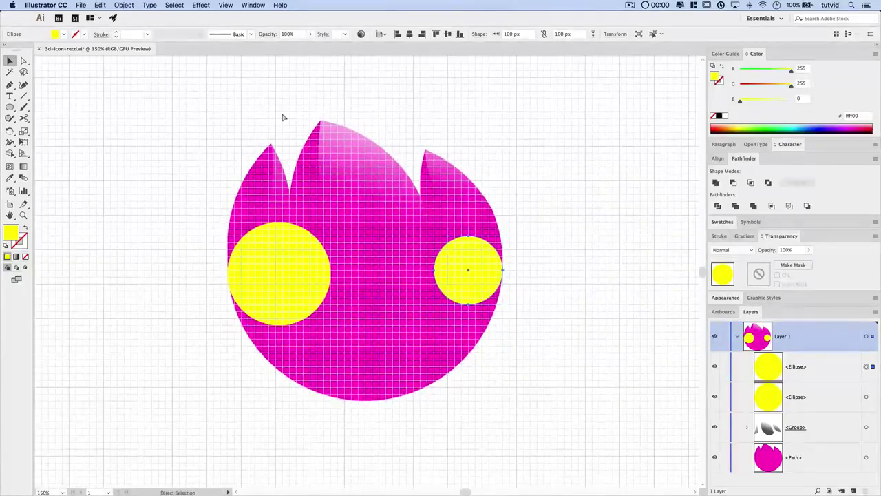
scroll(374, 197, up, 2)
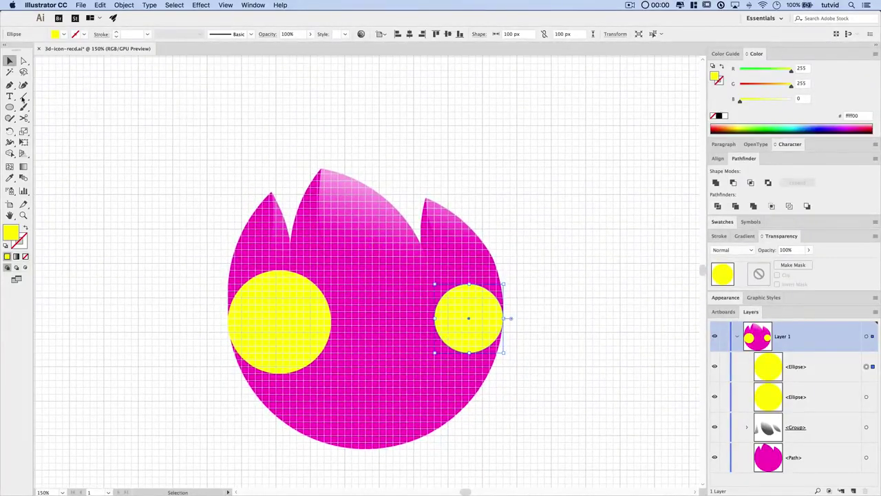
click(11, 108)
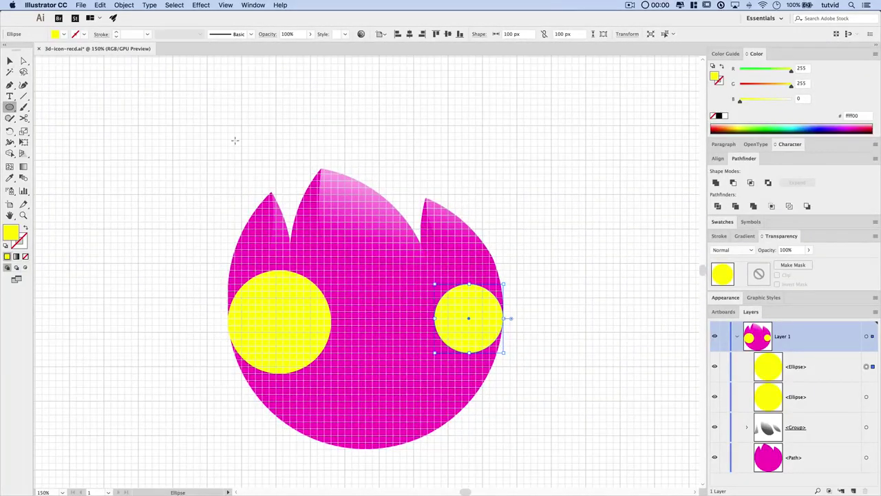
click(265, 193)
text(80)
key(Tab)
text(80)
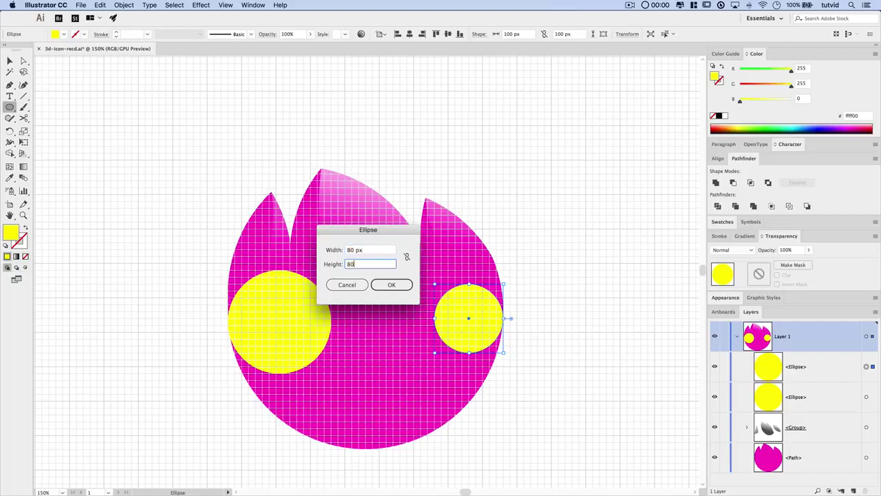
click(391, 284)
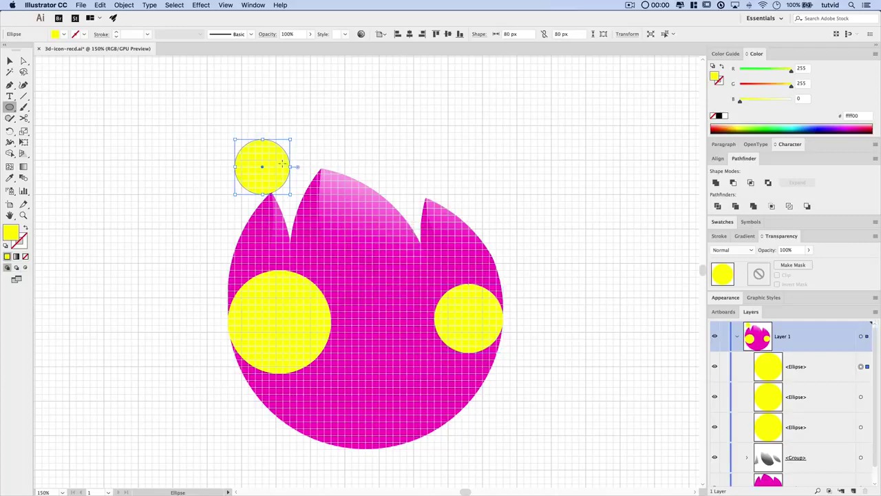
key(v)
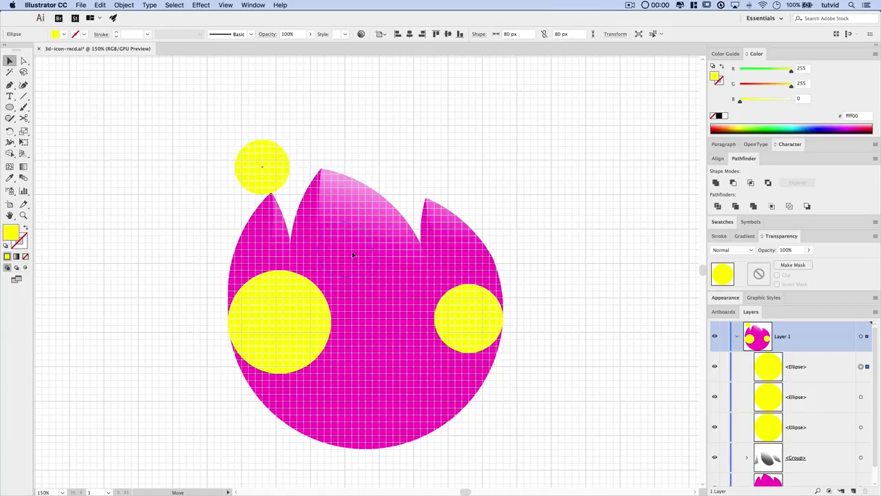
drag(352, 254, 348, 255)
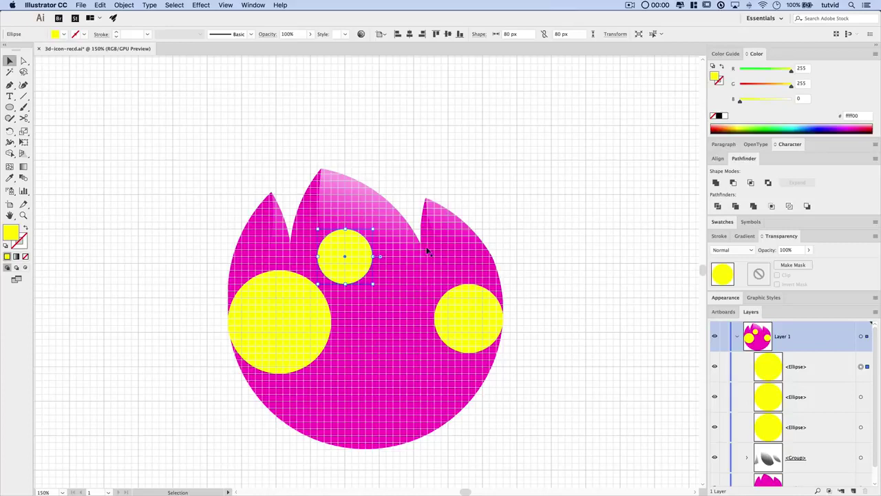
Step: Create a 40 × 40 px yellow circle, place it overlapping both the 150 px and 80 px circles, and deselect it
click(10, 107)
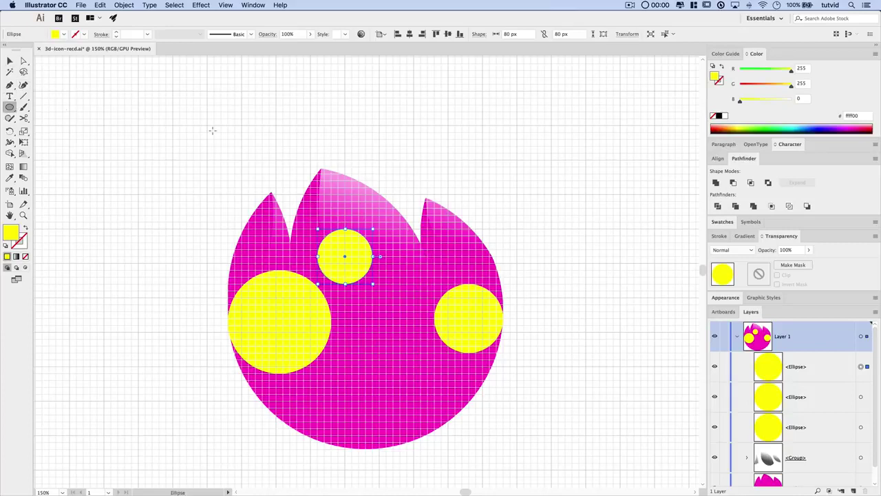
click(257, 135)
text(40)
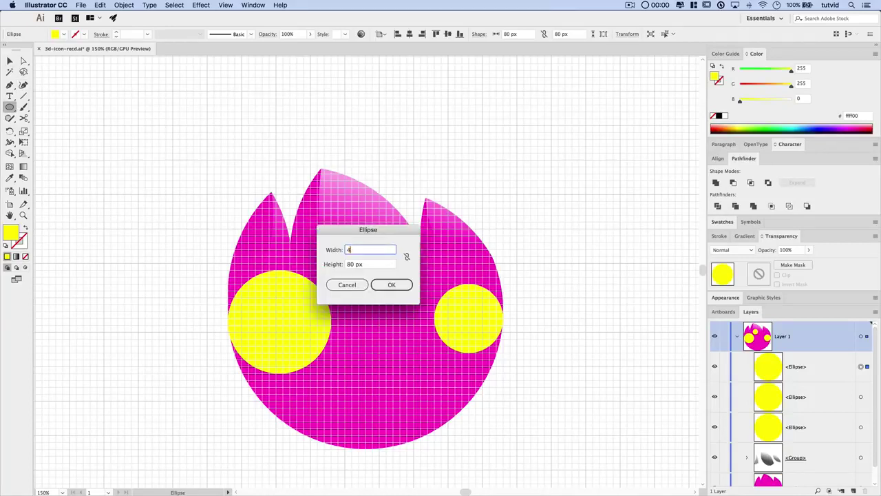
key(Tab)
key(Return)
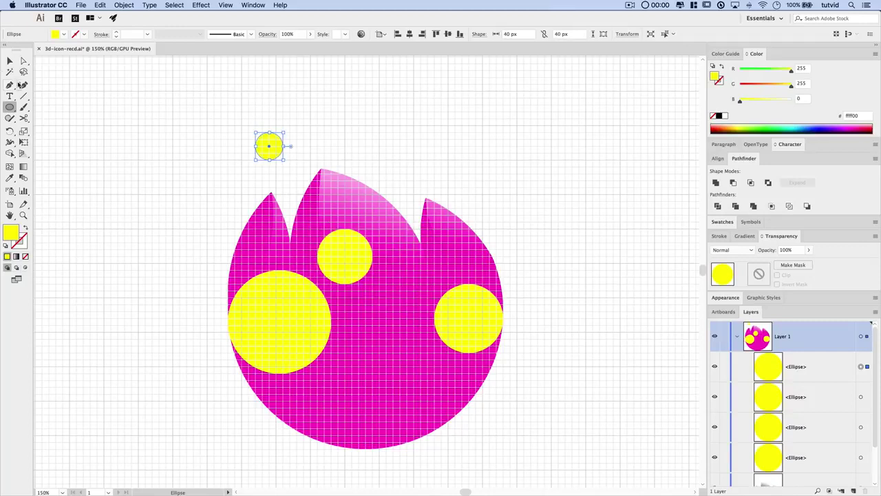
click(9, 62)
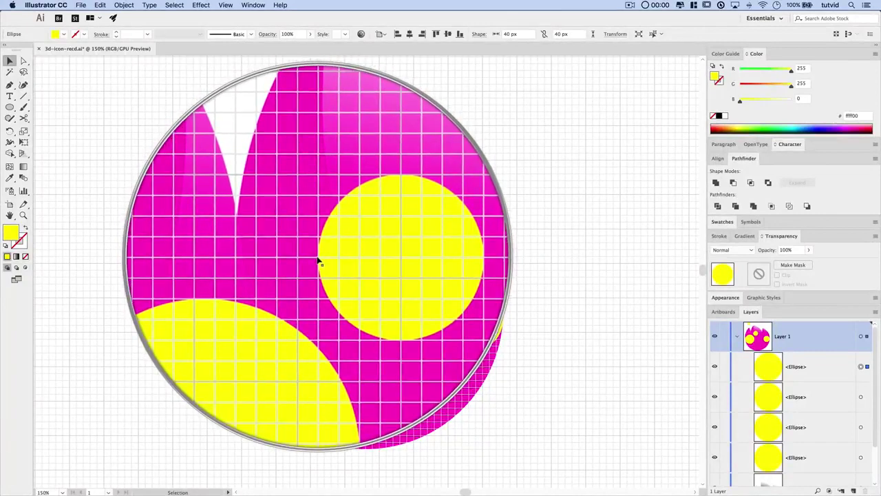
click(269, 165)
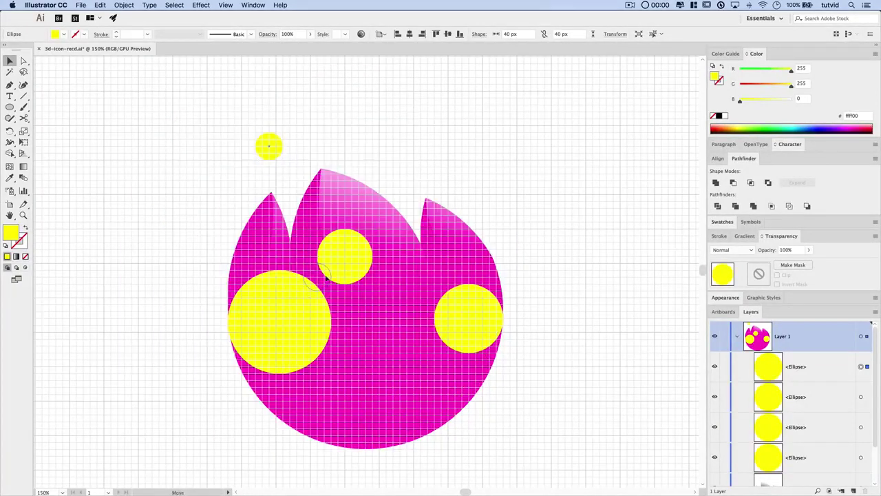
drag(326, 272, 316, 270)
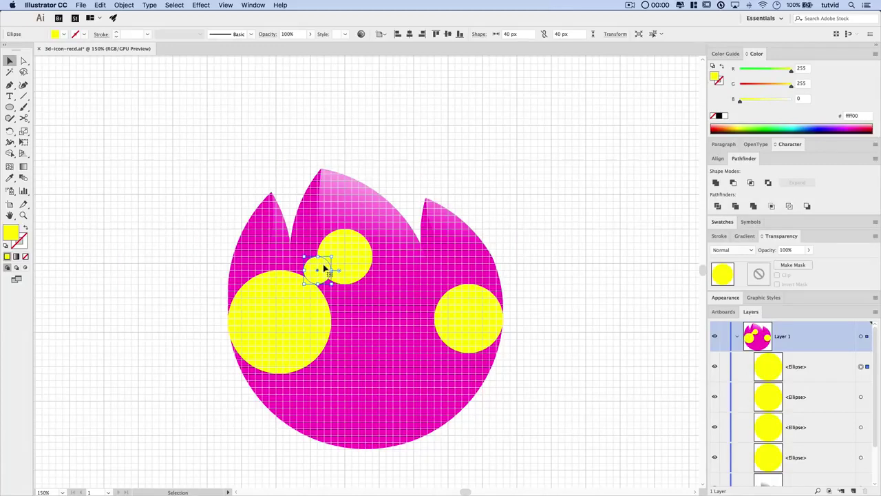
click(457, 161)
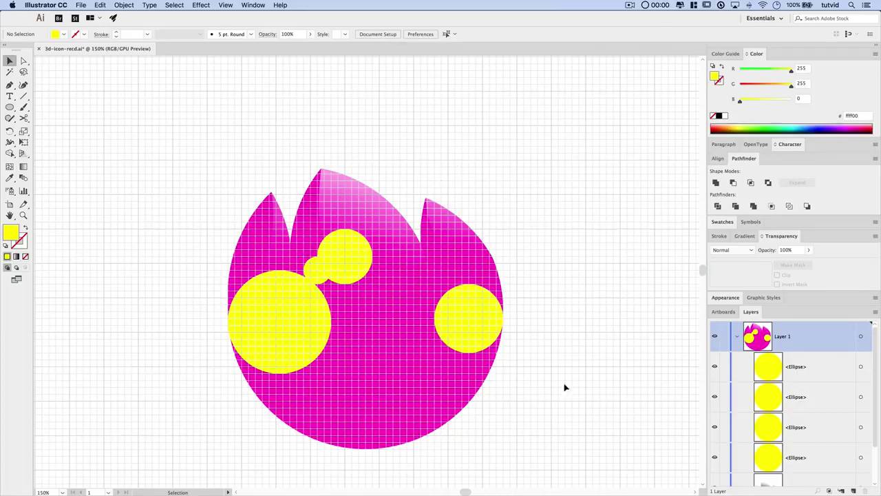
Step: Select all four yellow construction circles and convert them into guides
click(278, 325)
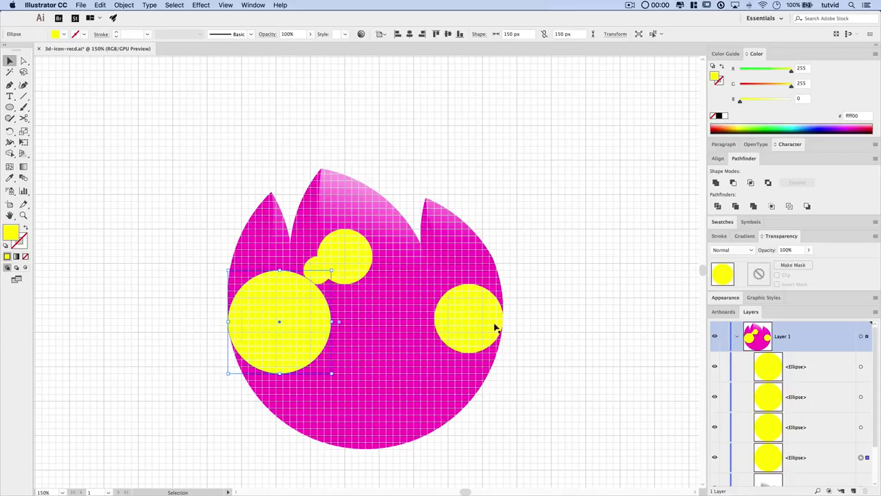
click(225, 5)
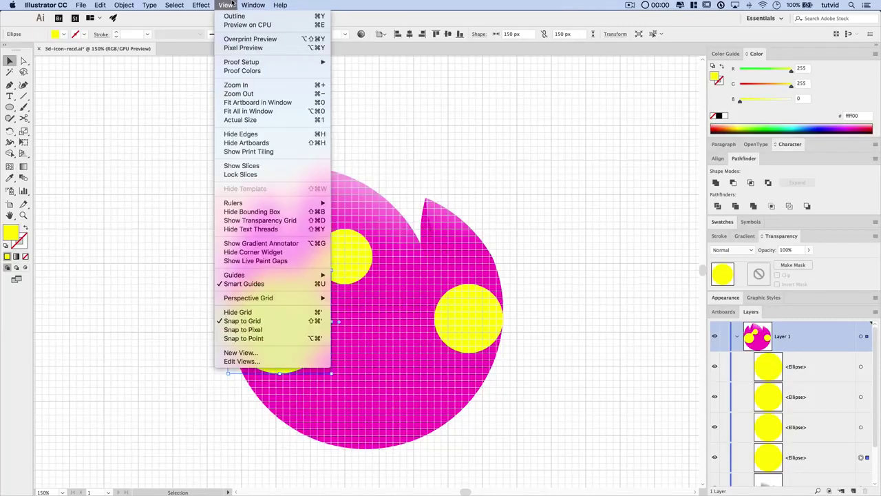
click(241, 285)
shift+click(318, 269)
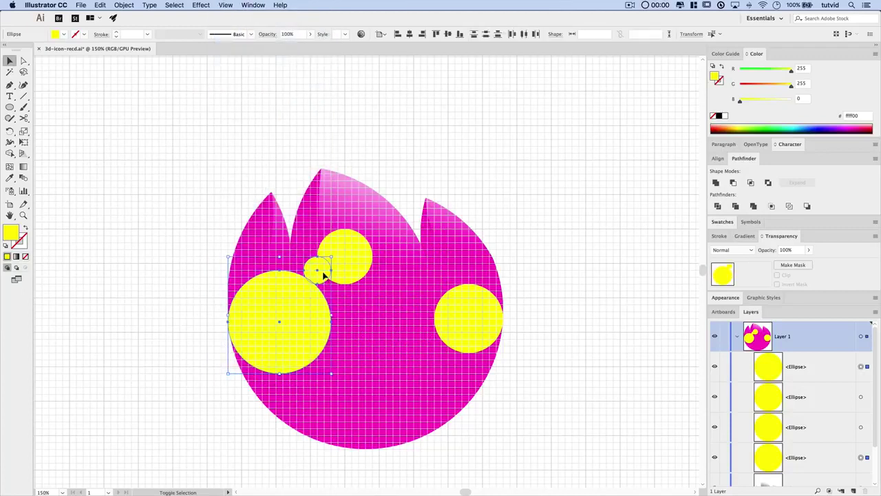
shift+click(350, 260)
shift+click(466, 331)
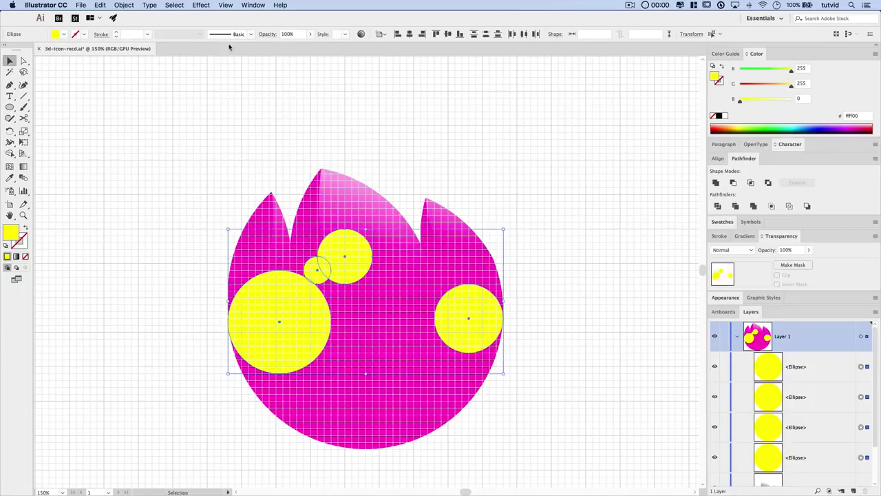
click(228, 6)
mouse_move(274, 278)
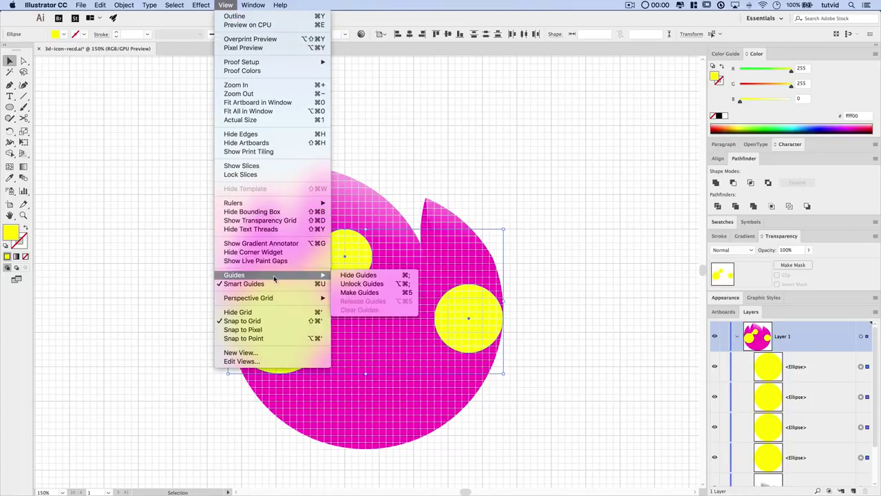
click(361, 294)
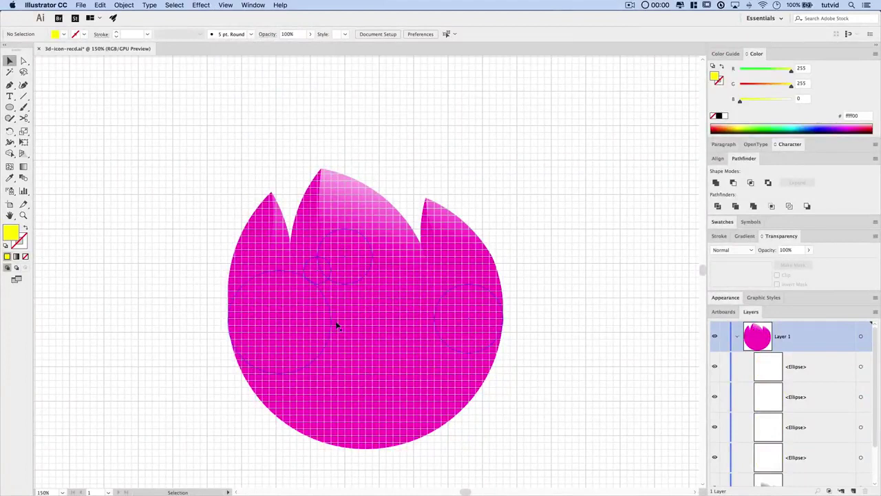
Step: Recolour the silhouette path to bright green with RGB 0, 226, 68 (#00e244) and deselect it
scroll(818, 397, down, 3)
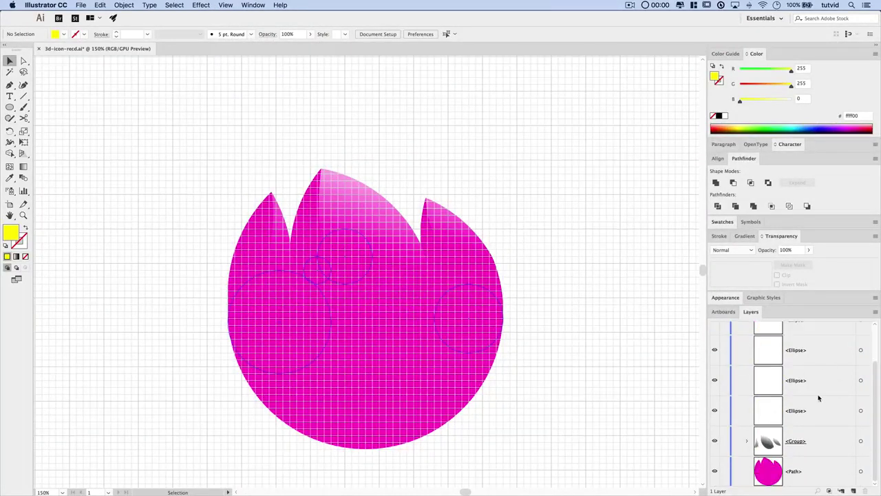
click(861, 471)
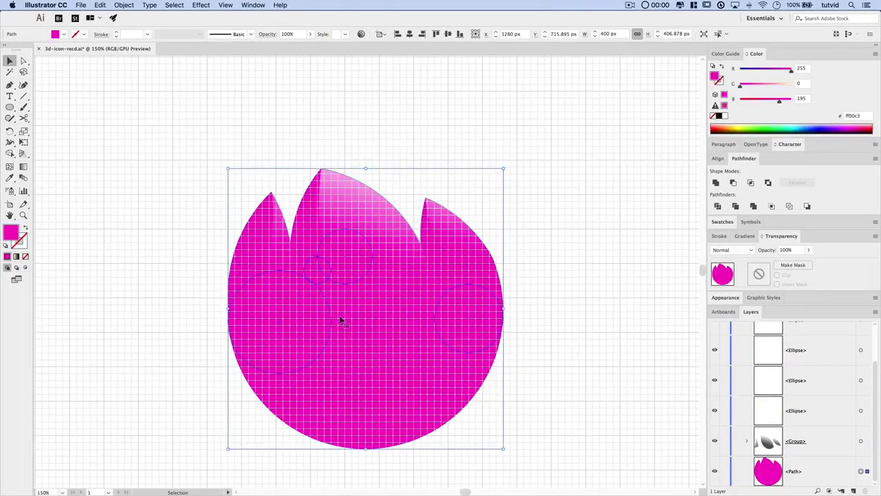
drag(779, 84, 786, 84)
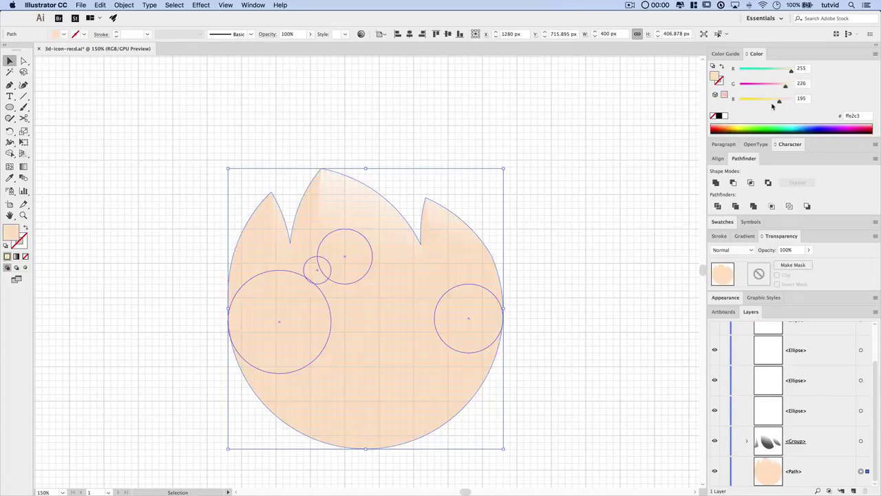
drag(755, 102, 753, 101)
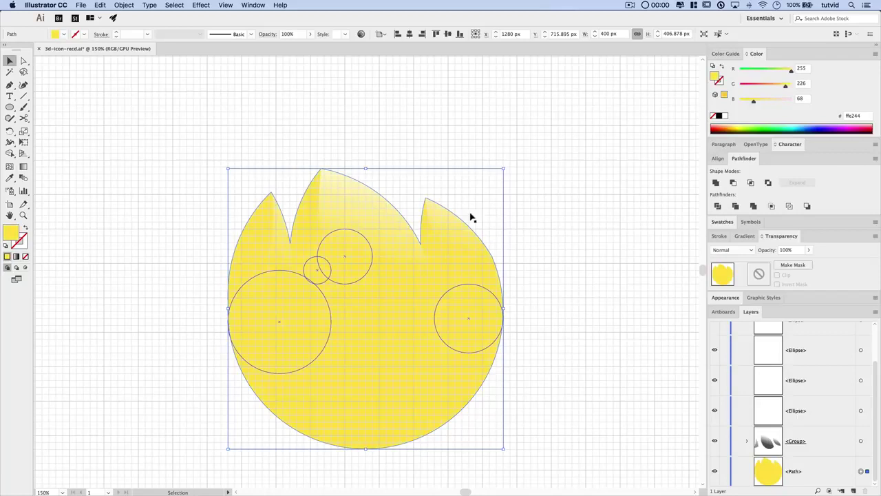
click(545, 190)
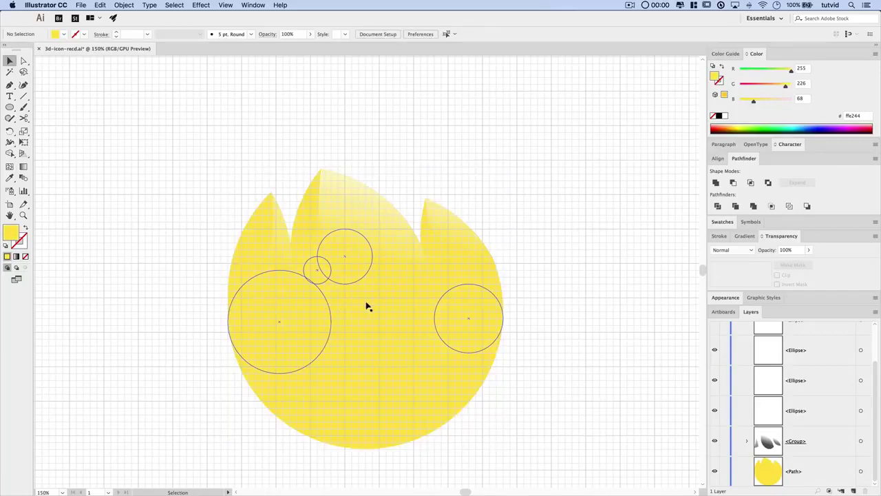
click(379, 429)
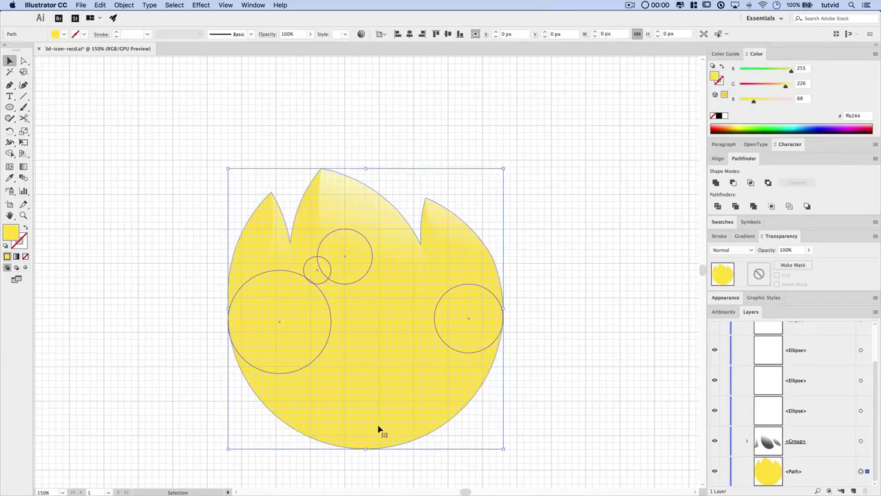
mouse_move(781, 83)
mouse_down()
mouse_move(769, 90)
mouse_move(740, 70)
mouse_move(785, 84)
mouse_up()
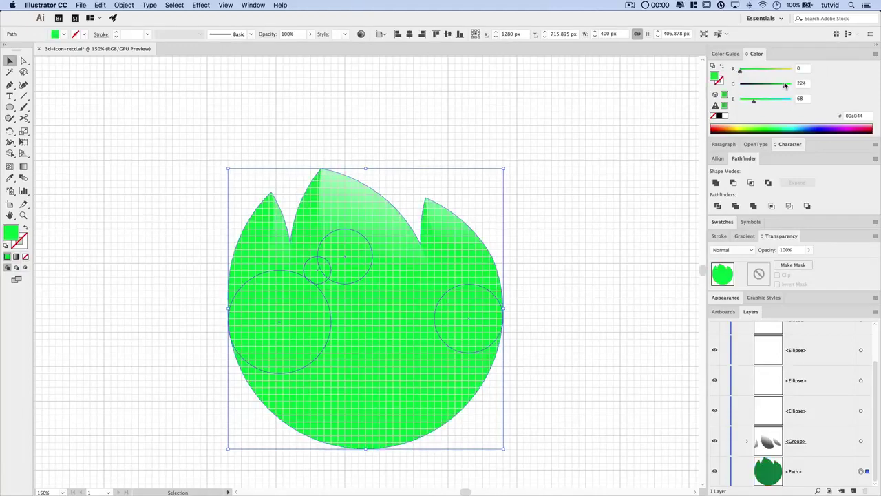
click(545, 247)
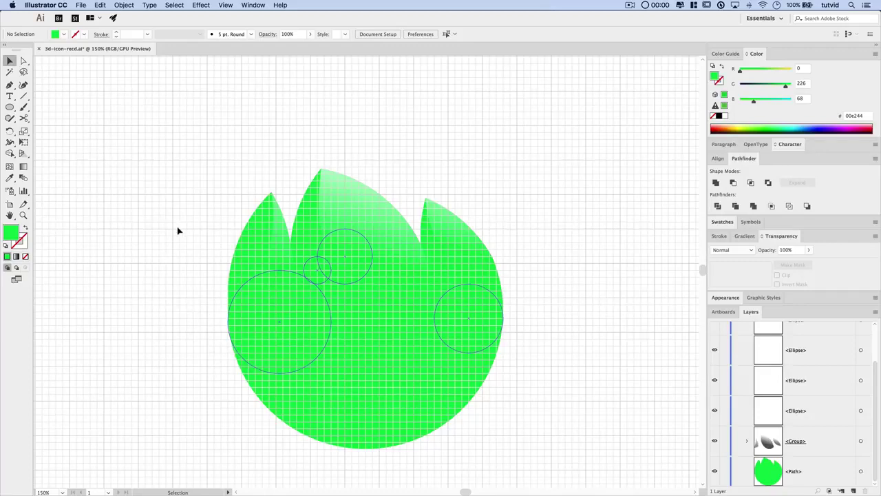
Step: Choose the Pen tool and set the fill colour to green #00dd39
click(10, 86)
double_click(12, 235)
text(00dd39)
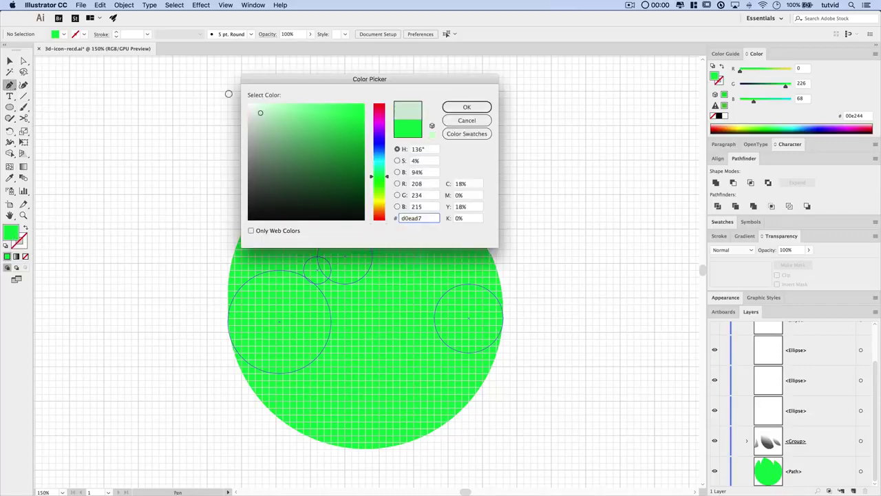
click(467, 107)
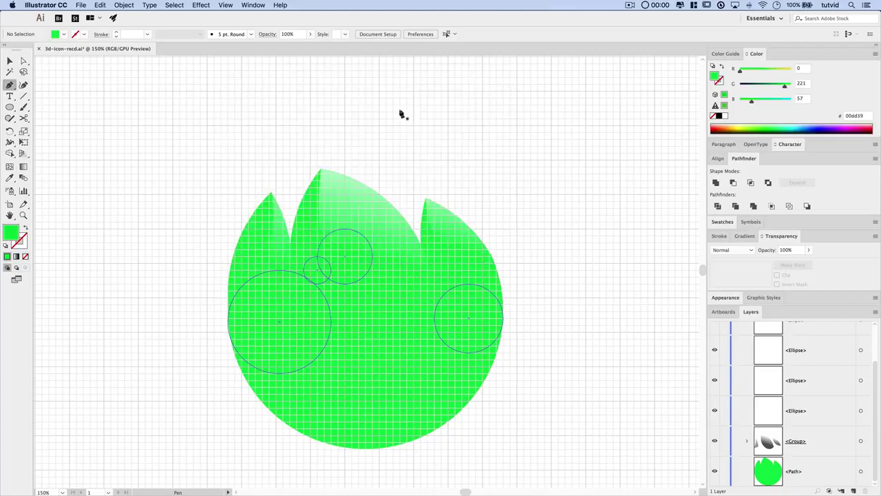
Step: Swap fill and stroke so new paths have no fill, and set the stroke colour to blue #0606ff
click(24, 230)
click(26, 237)
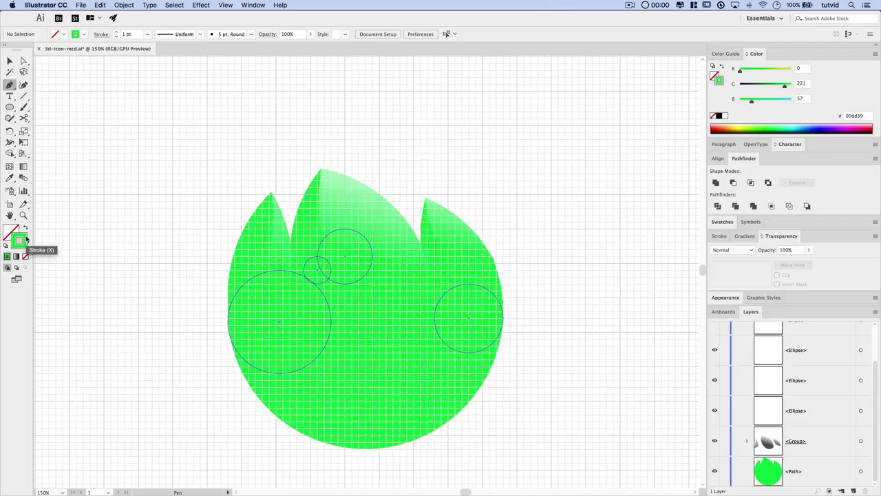
double_click(25, 240)
text(a3ccac)
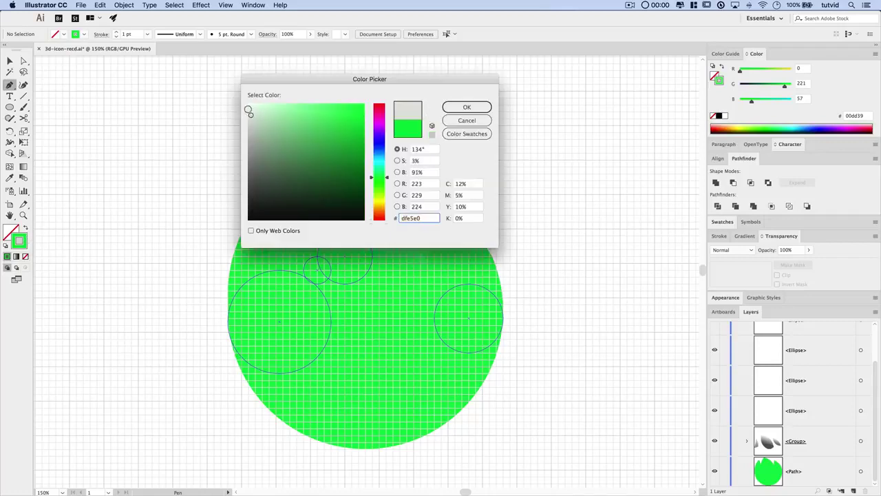
click(372, 145)
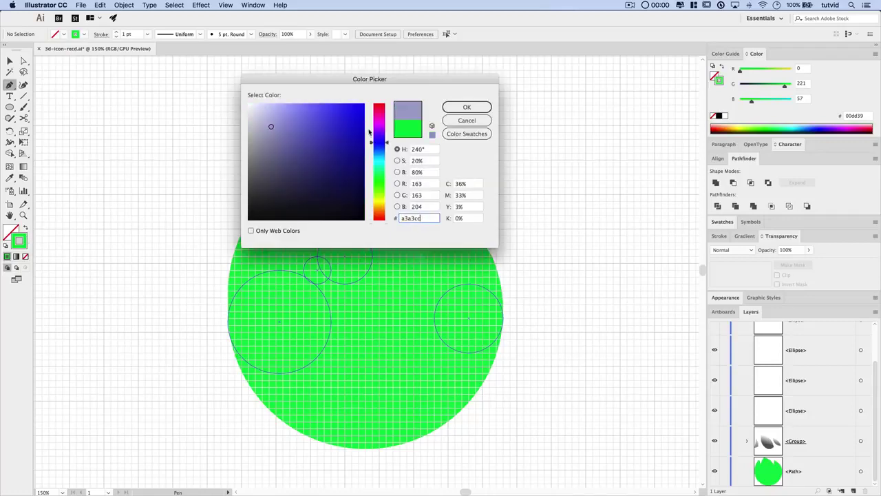
click(363, 104)
click(467, 107)
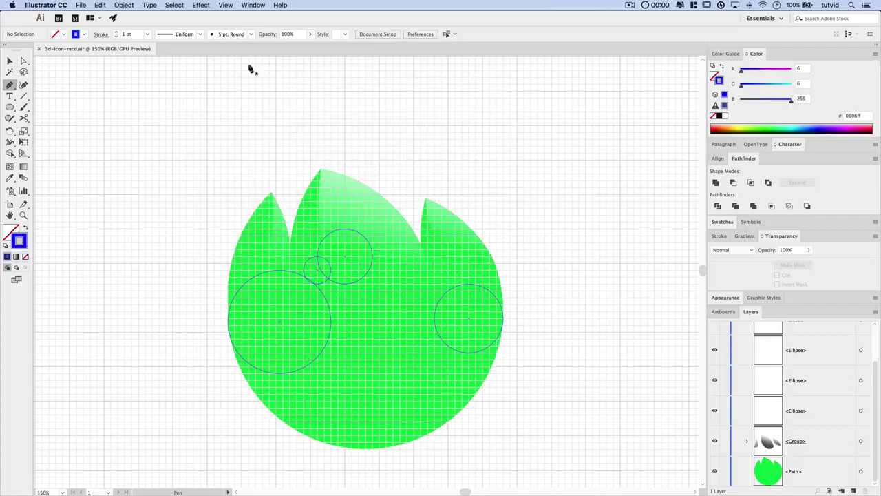
Step: Turn off Snap to Grid and start a pen path at the silhouette's left edge, curving it along the underside of the 150 px circle guide
click(227, 5)
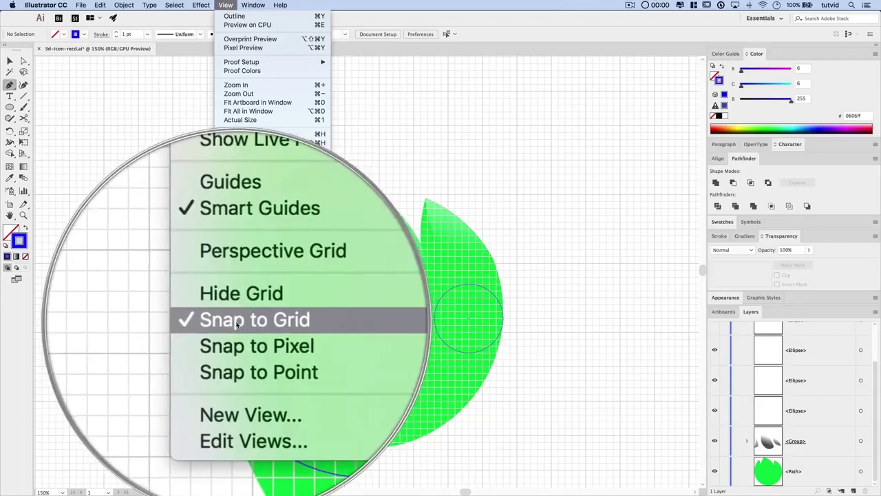
click(252, 322)
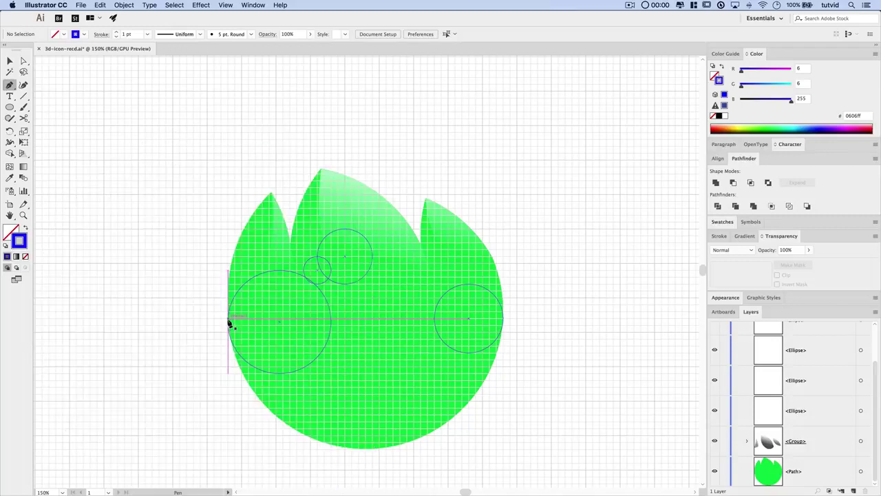
drag(229, 320, 230, 357)
drag(228, 375, 228, 373)
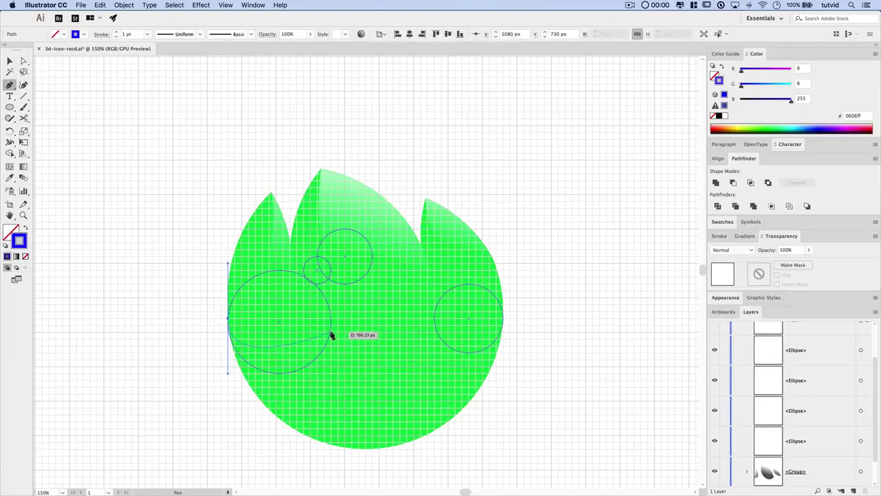
drag(331, 334, 368, 263)
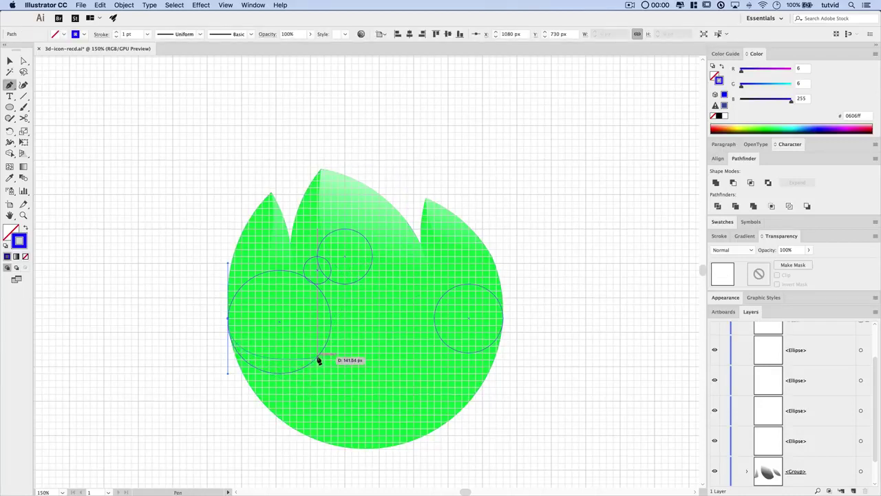
drag(318, 359, 349, 327)
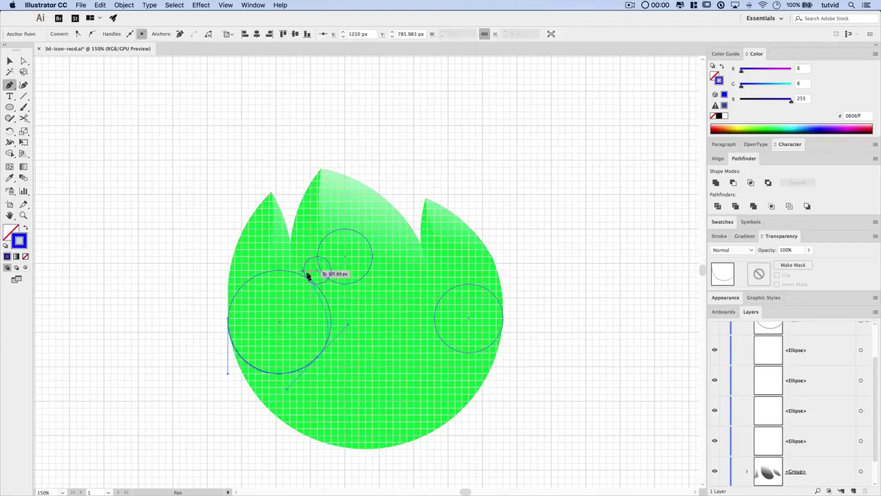
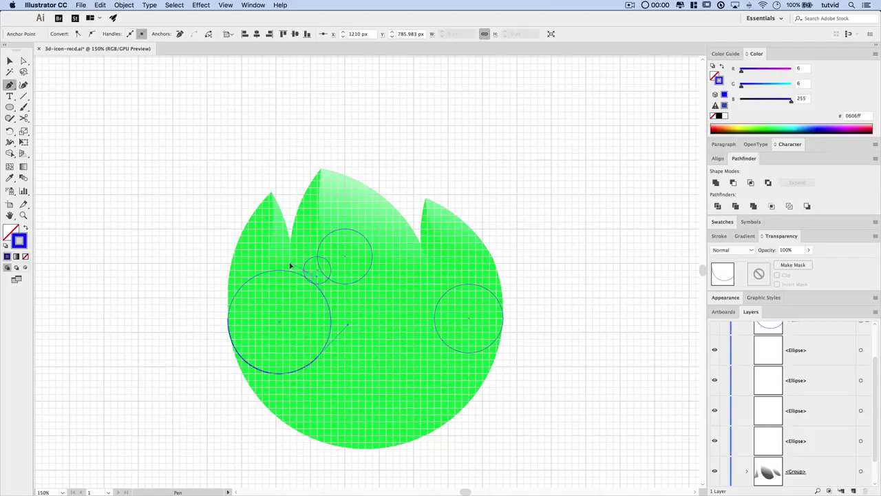
Step: Continue the wave path up to a corner on the 40 px guide, over the 80 px guide, under the 100 px guide and past the right edge
drag(283, 266, 276, 258)
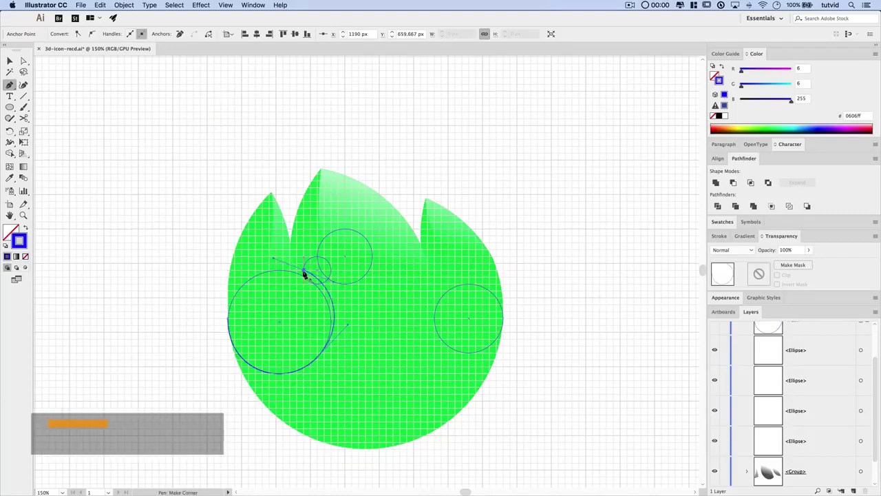
key(alt)
mouse_move(303, 274)
mouse_down()
mouse_move(279, 261)
mouse_move(305, 271)
mouse_move(329, 261)
mouse_move(319, 266)
mouse_up()
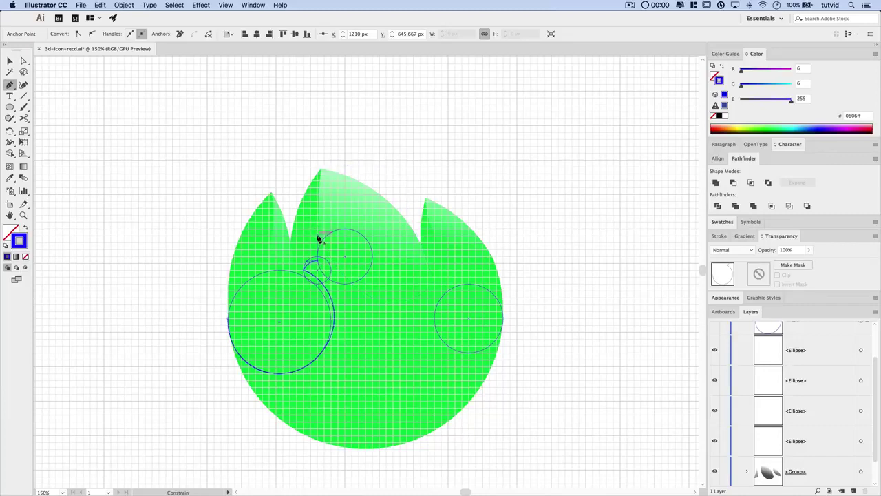
drag(319, 239, 392, 289)
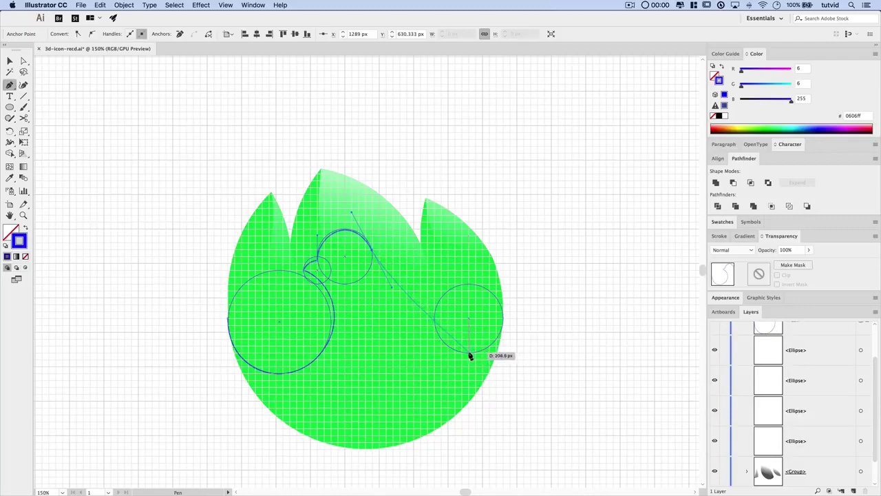
drag(469, 354, 500, 350)
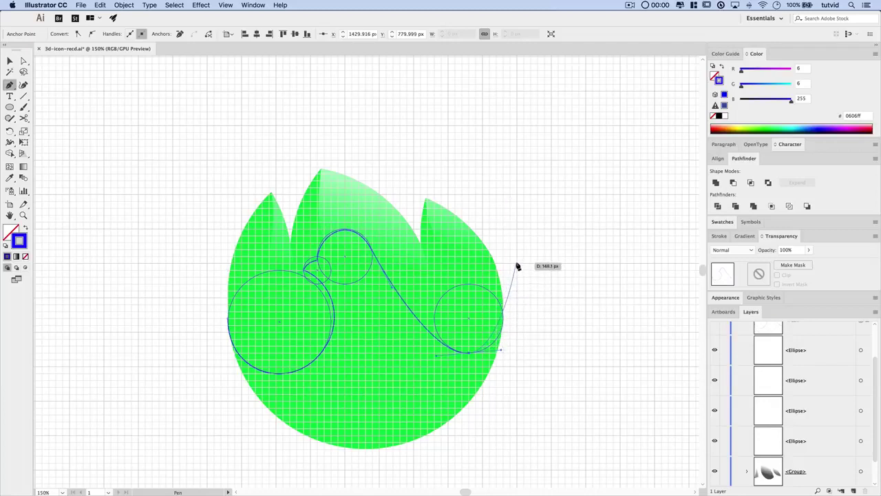
drag(516, 262, 524, 199)
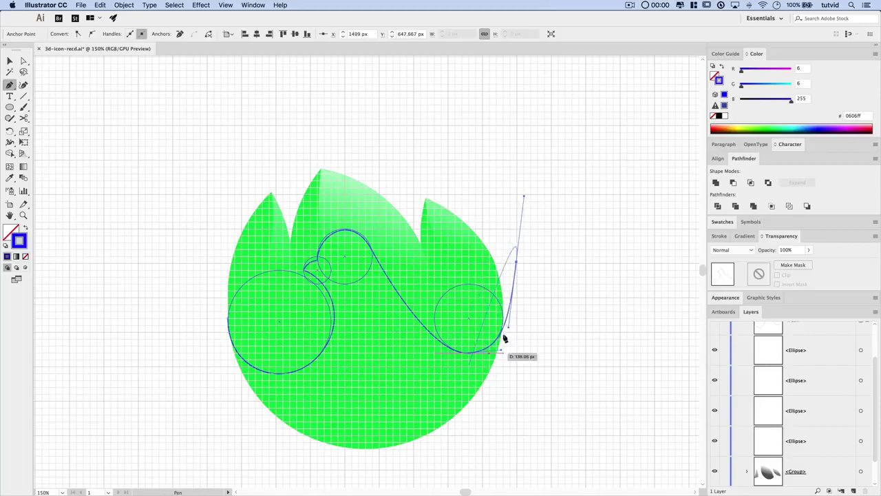
Step: Close the wave path with straight segments running outside and beneath the silhouette, back to its starting anchor on the left edge
click(562, 377)
click(531, 447)
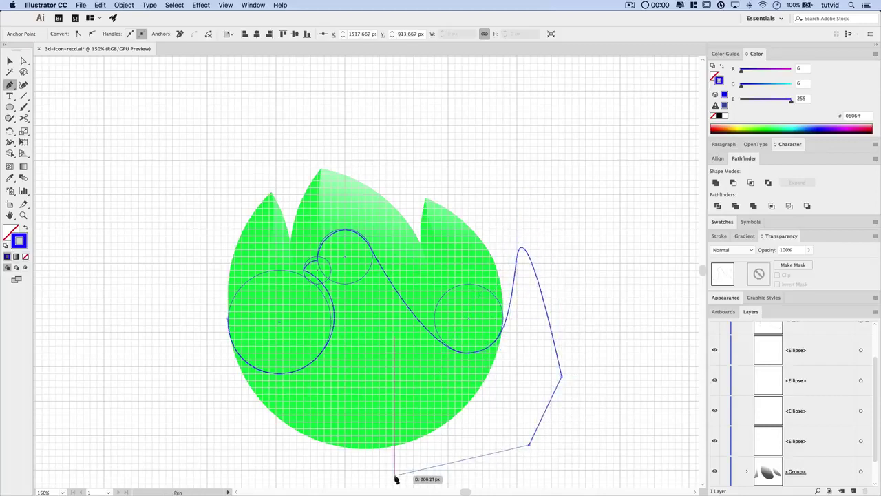
click(395, 475)
click(314, 474)
click(227, 444)
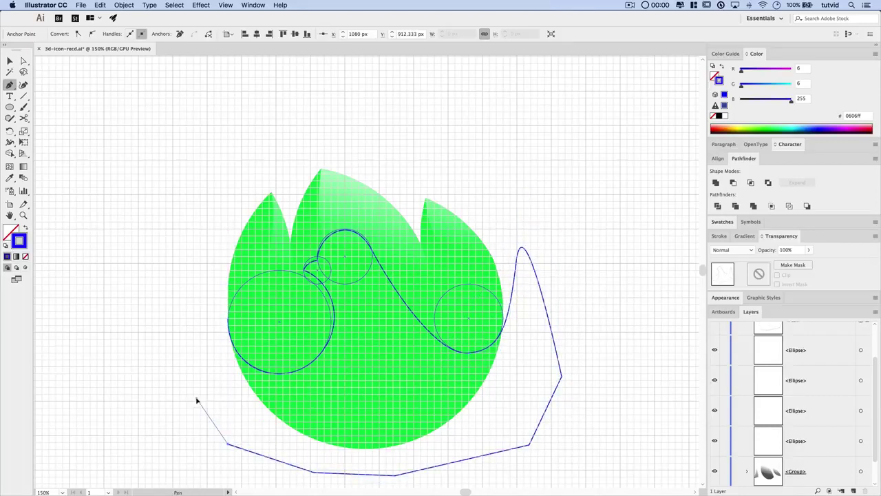
click(196, 398)
click(193, 318)
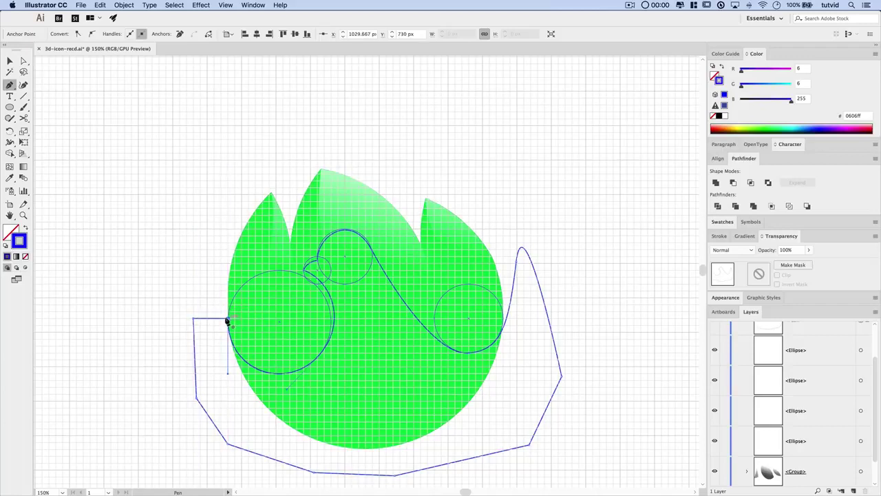
drag(228, 318, 228, 375)
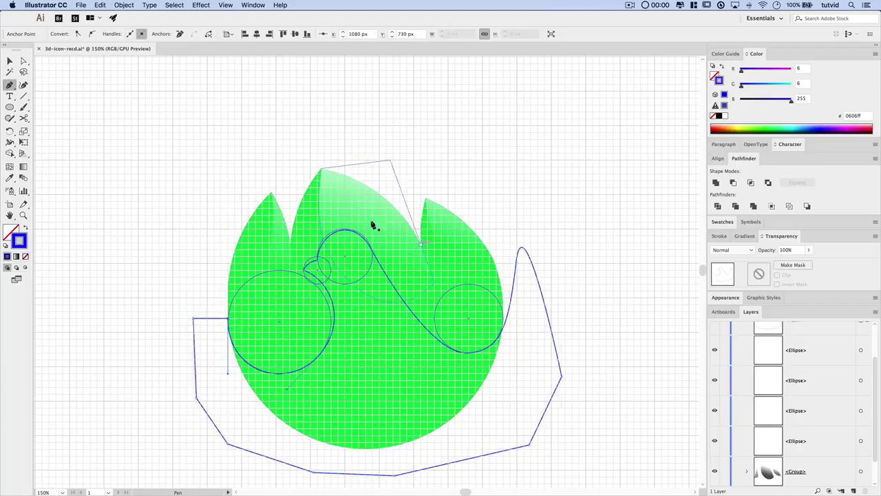
Step: Hide the circle guides and swap the wave path's fill and stroke so it becomes solid blue without a stroke
click(227, 5)
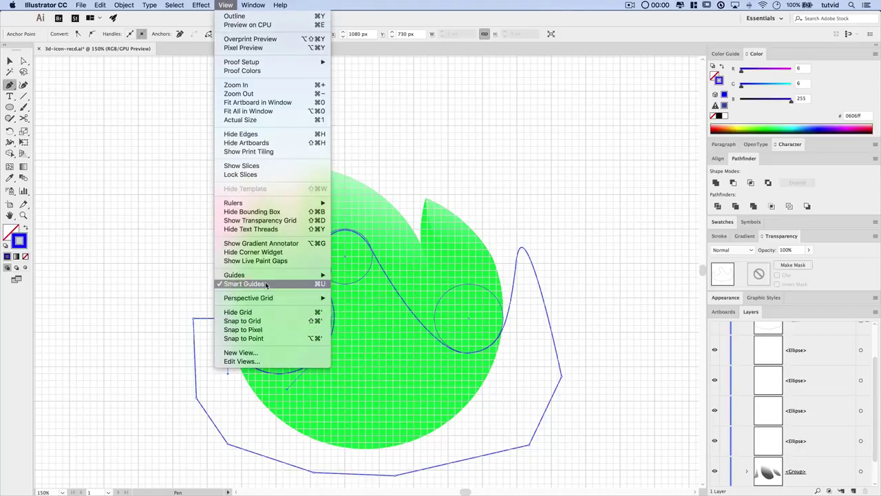
mouse_move(300, 276)
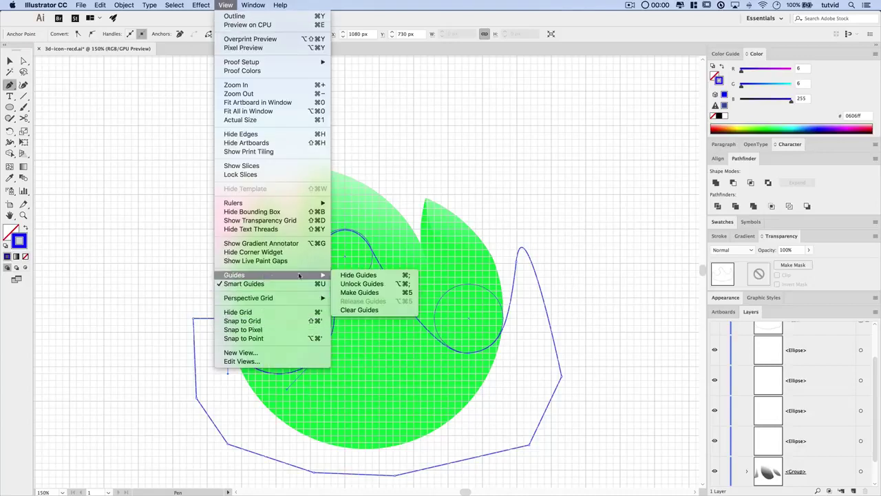
click(360, 275)
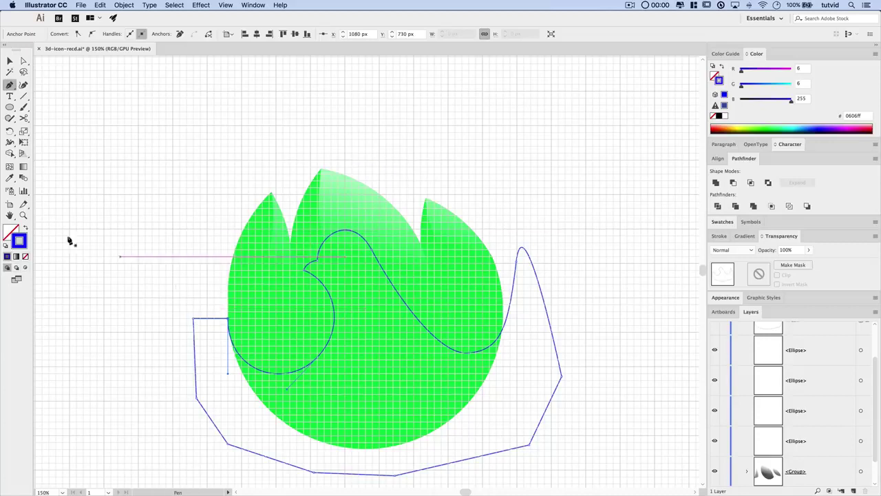
click(25, 228)
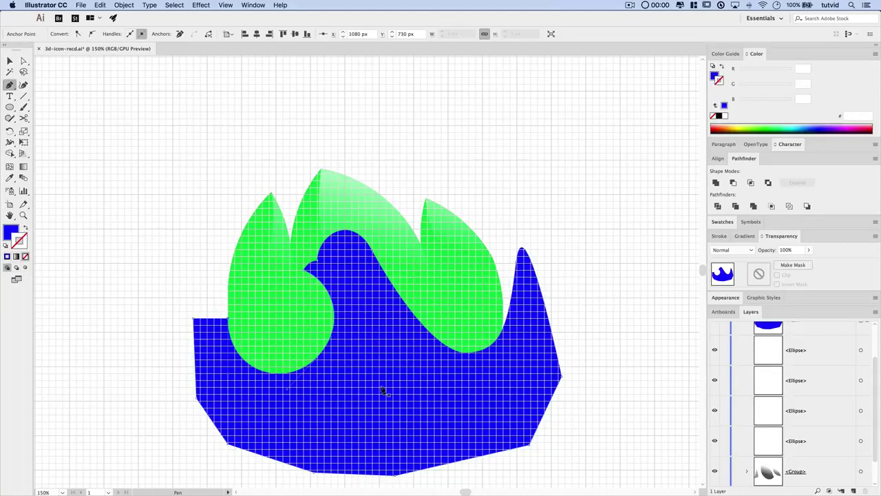
Step: Copy the green silhouette, and create an empty opacity mask on the blue wave shape
key(v)
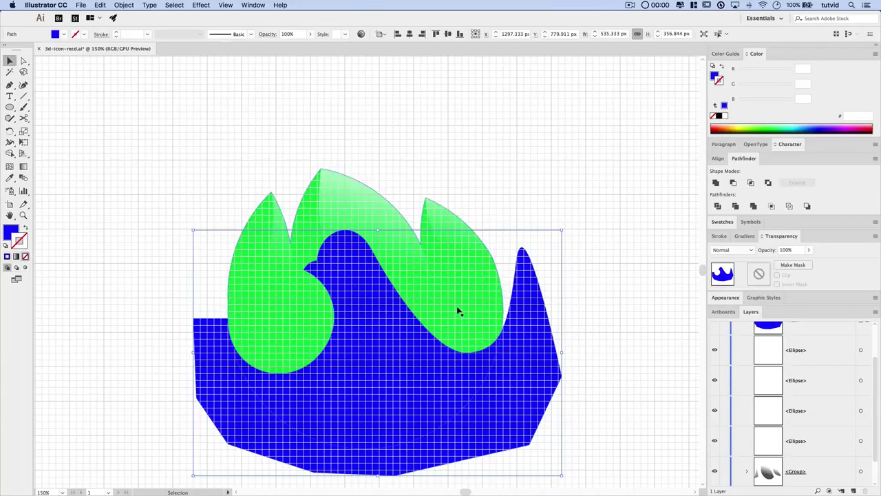
click(313, 205)
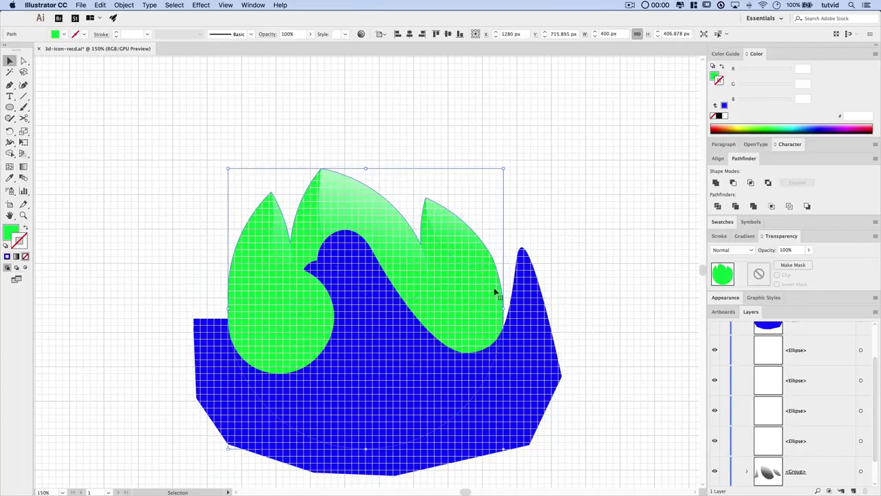
click(101, 4)
click(131, 49)
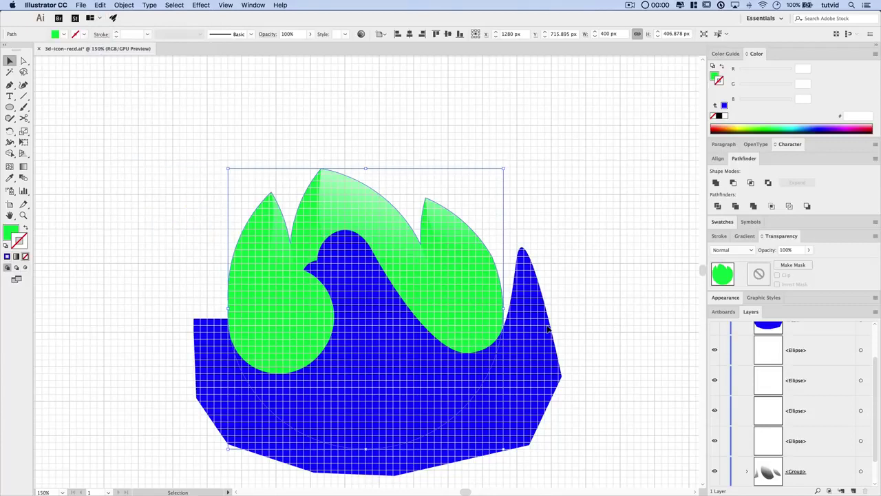
click(525, 381)
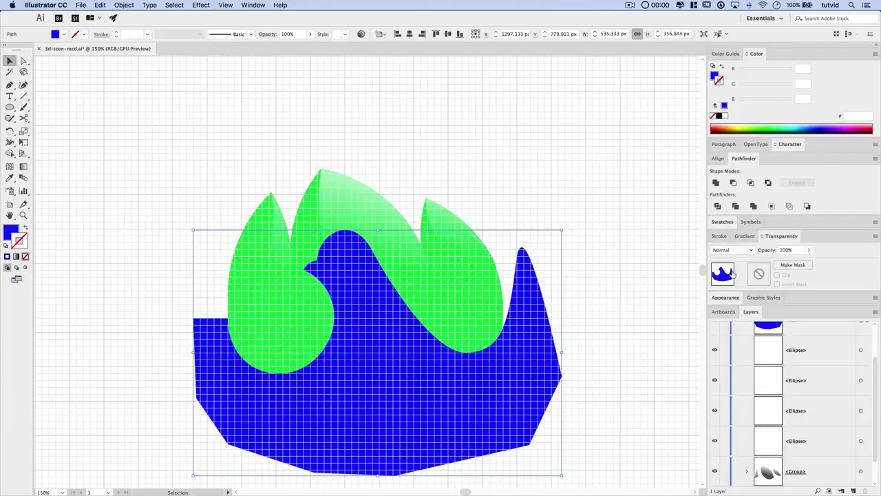
double_click(760, 274)
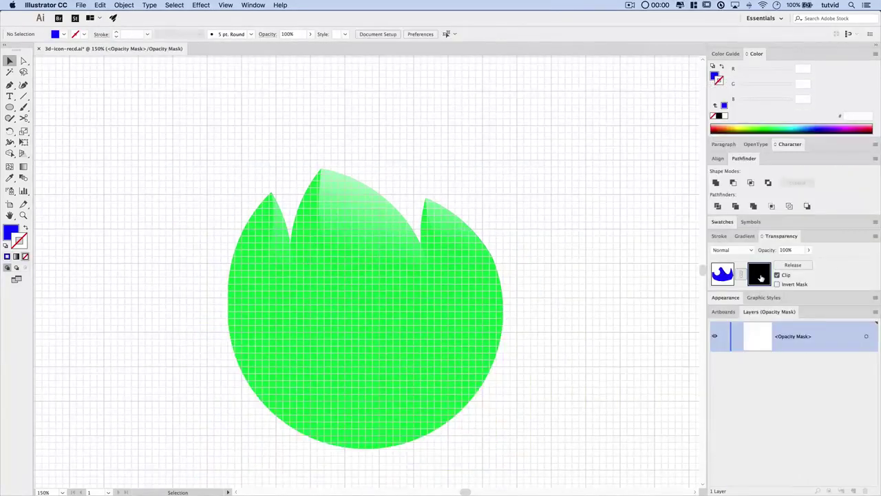
Step: Paste the silhouette copy in front inside the opacity mask, fill it white #ffffff, and return to editing the artwork
click(104, 5)
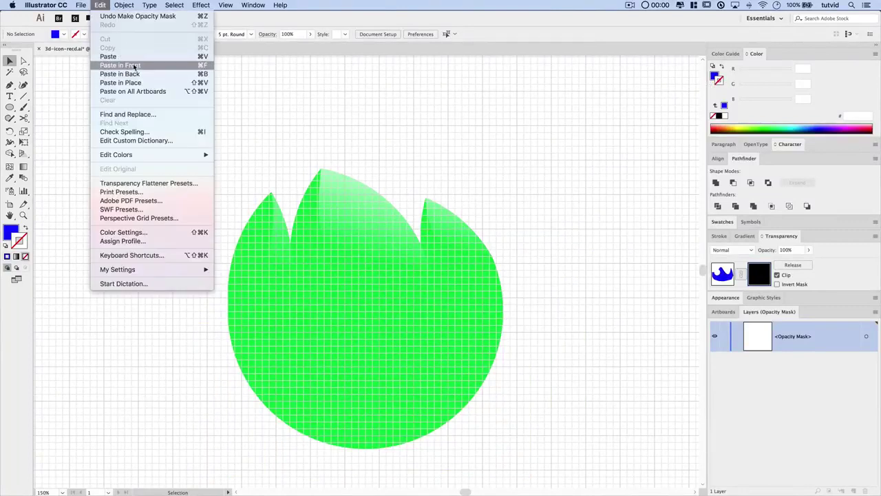
click(120, 64)
double_click(9, 234)
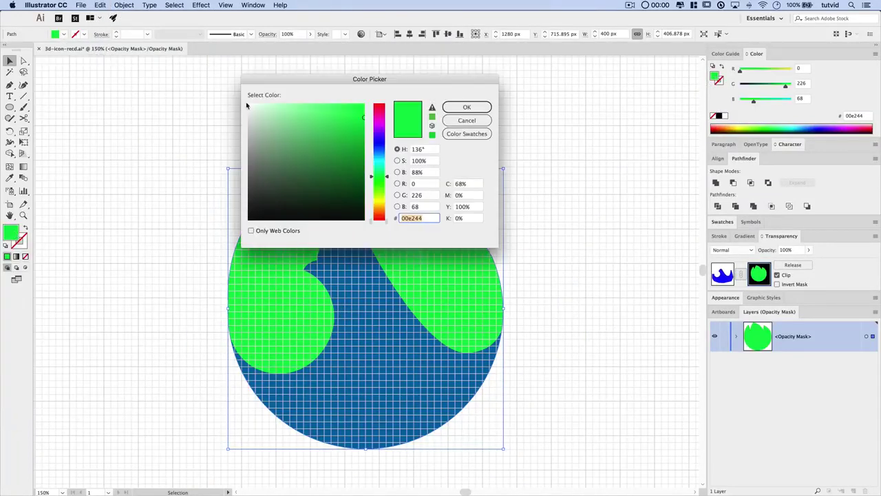
click(248, 105)
click(463, 112)
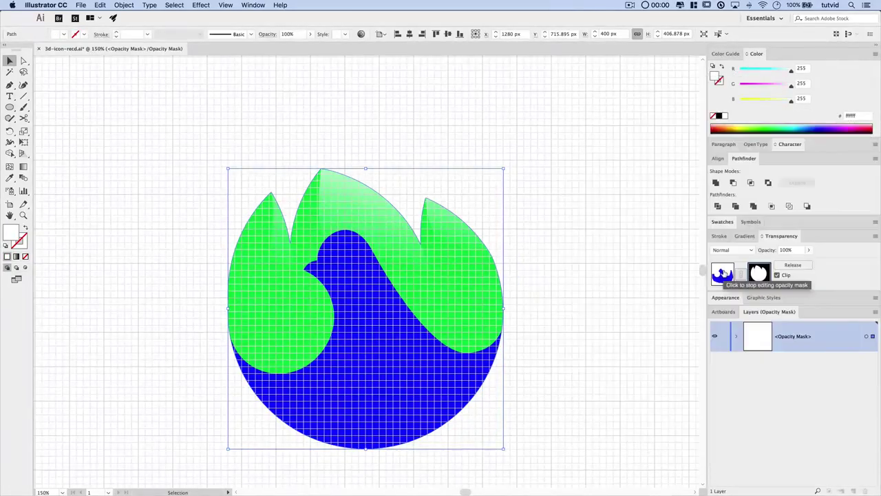
click(722, 274)
Step: Flatten the blue shape's rounded crest by shortening the upper direction handle of the anchor on its right side
key(z)
click(324, 335)
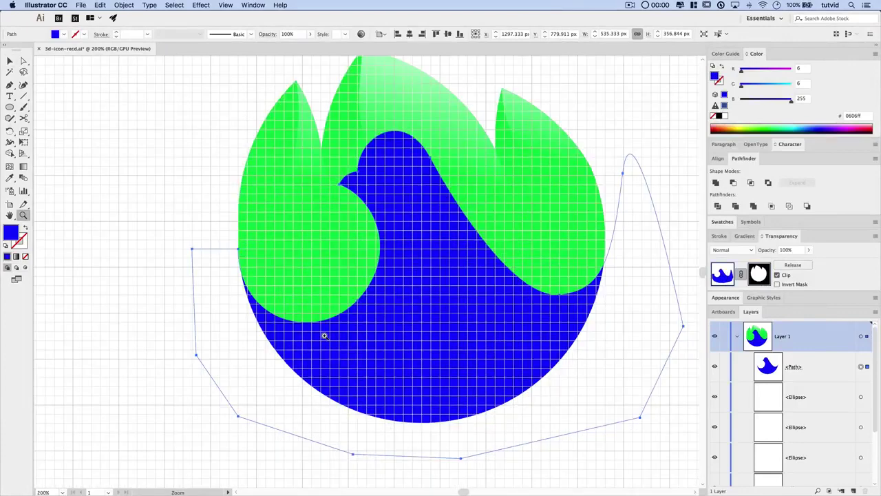
click(394, 334)
drag(483, 267, 439, 372)
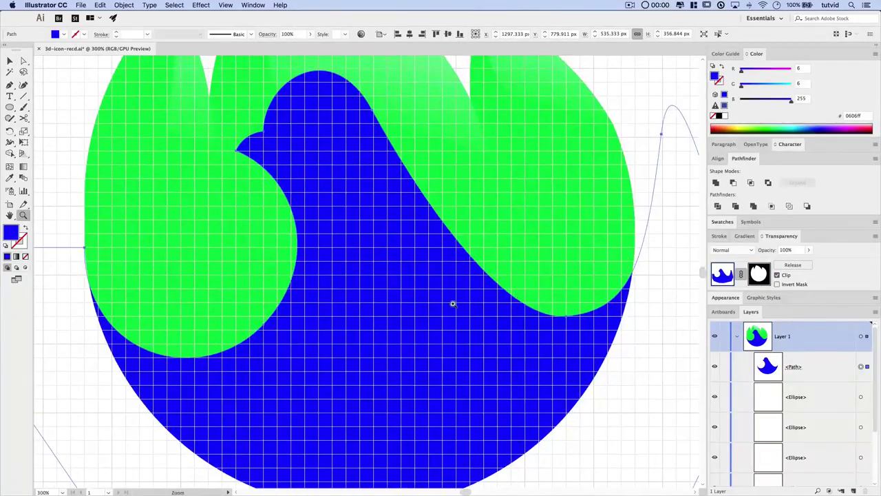
drag(330, 137, 352, 189)
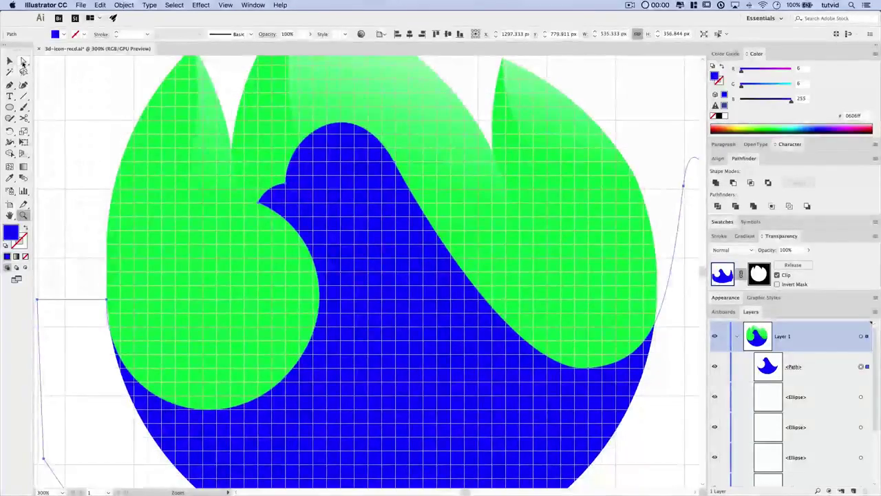
click(23, 61)
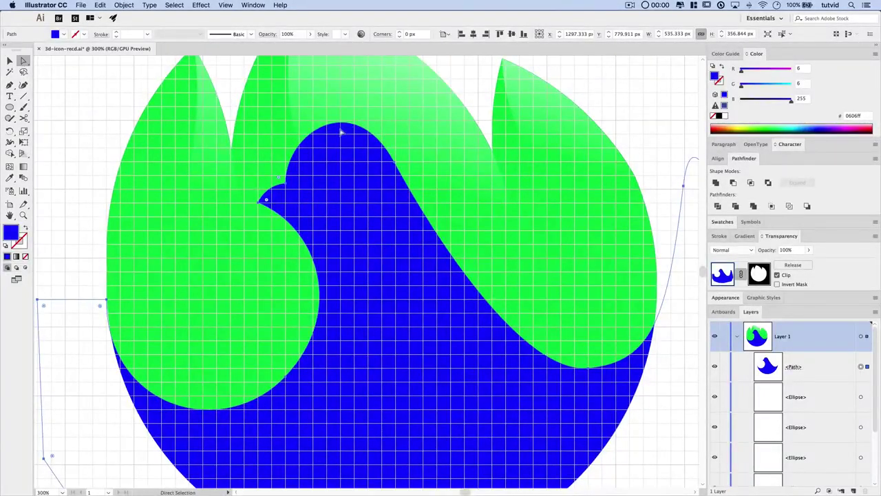
click(398, 165)
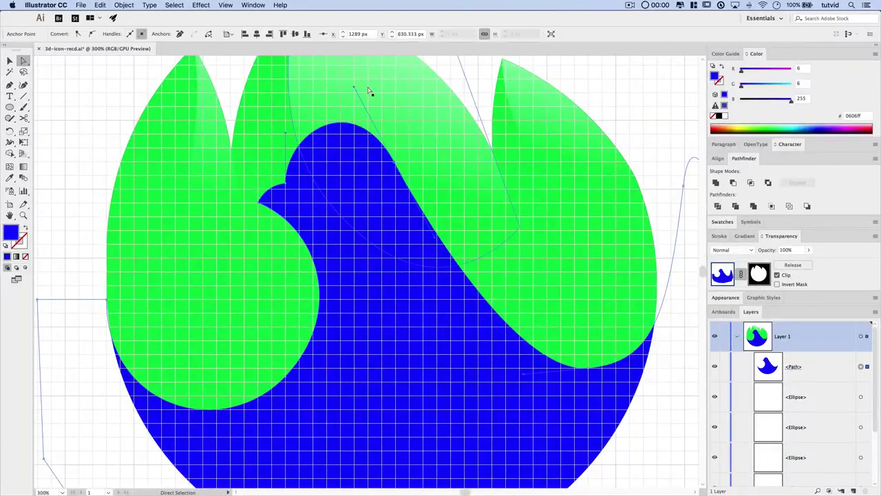
drag(354, 87, 378, 118)
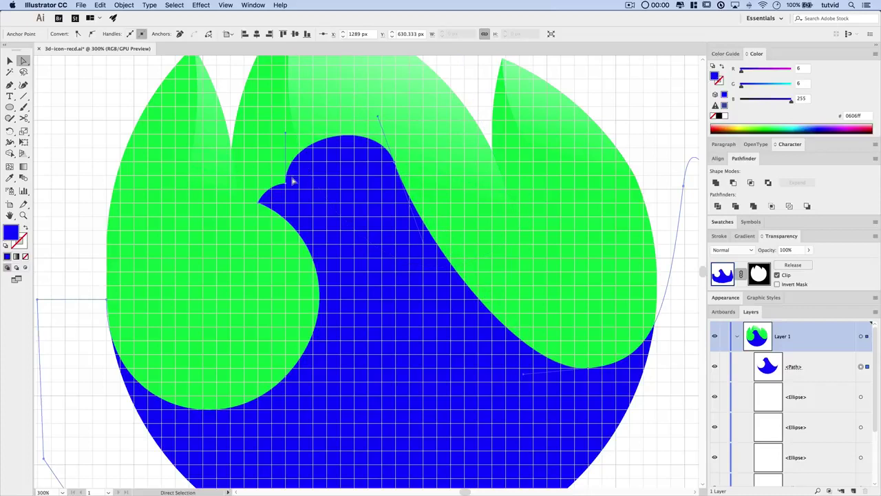
Step: Shift the pointed tip slightly left and reshape the curve beneath it using its handle and the lower anchor
mouse_move(261, 206)
mouse_down()
mouse_move(250, 206)
mouse_move(257, 203)
mouse_up()
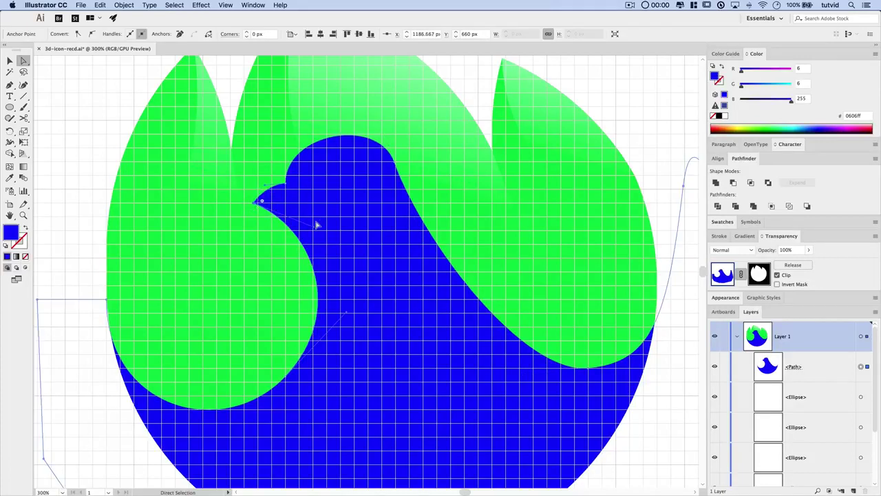
drag(315, 228, 324, 218)
drag(282, 377, 294, 380)
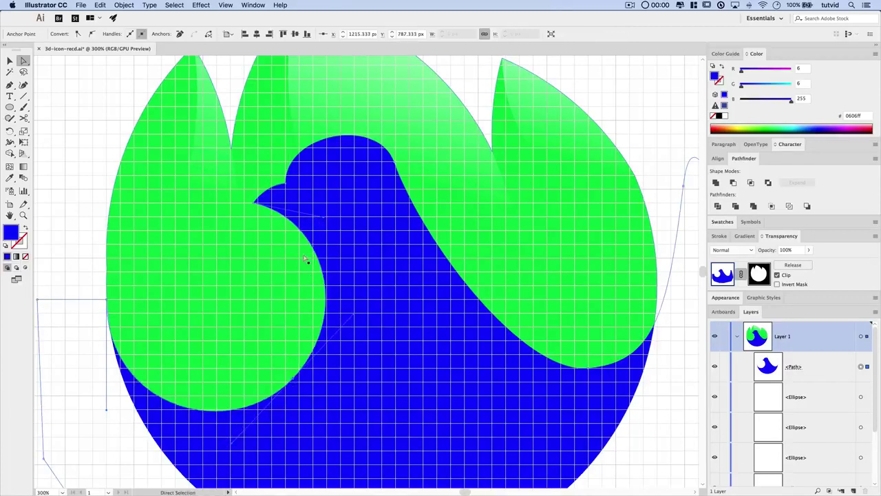
Step: Round the crest by extending its left anchor's handle upward and fine-tuning the right anchor's handle
click(285, 184)
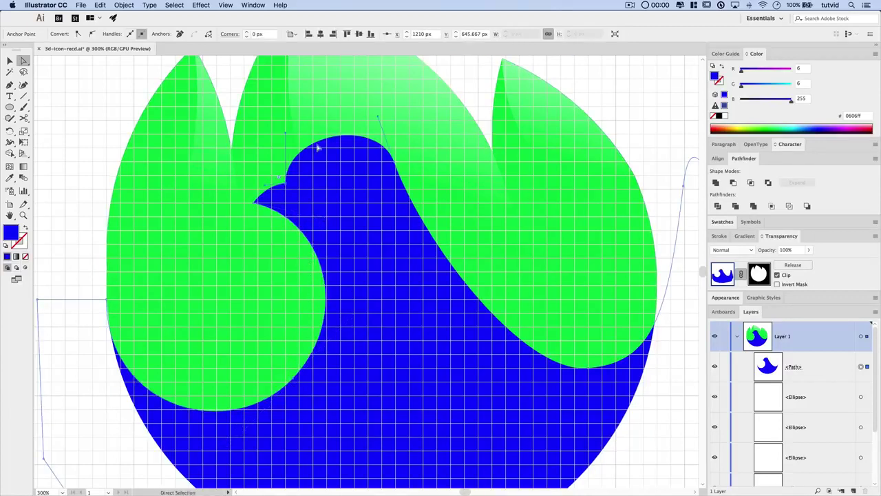
click(285, 133)
click(297, 157)
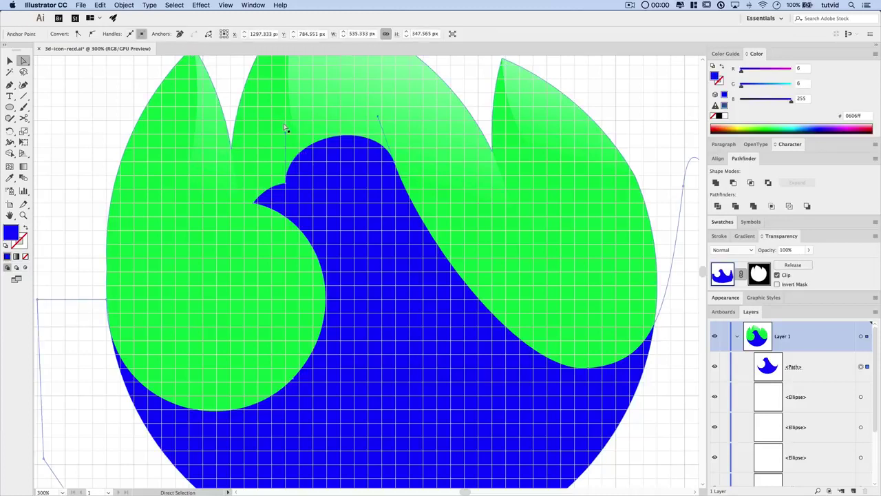
drag(285, 128, 286, 110)
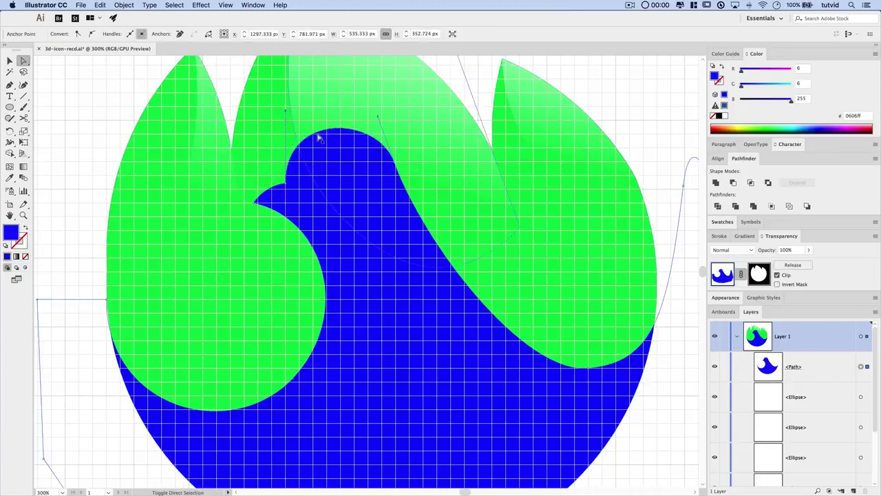
drag(392, 165, 384, 120)
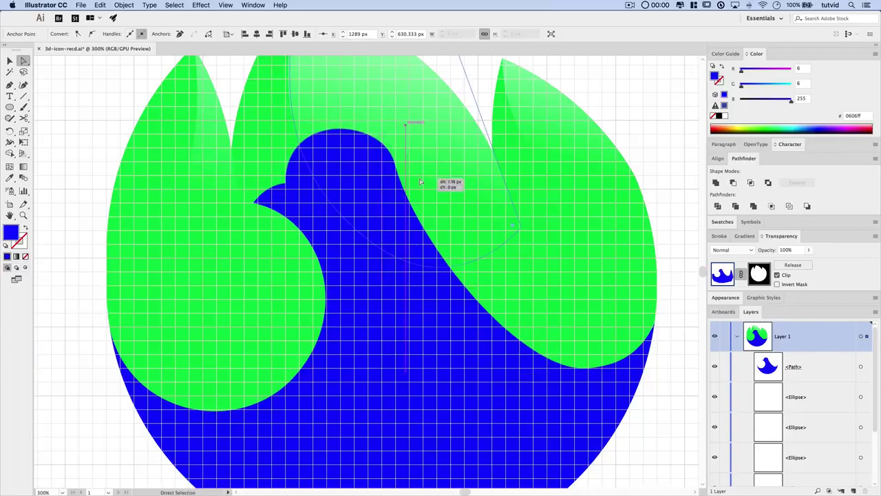
click(630, 138)
click(656, 104)
drag(419, 242, 451, 252)
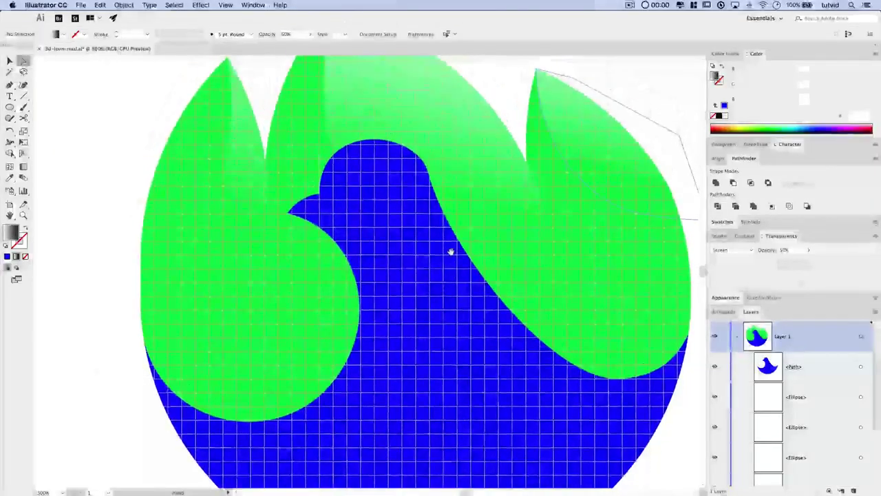
click(428, 172)
shift+click(319, 193)
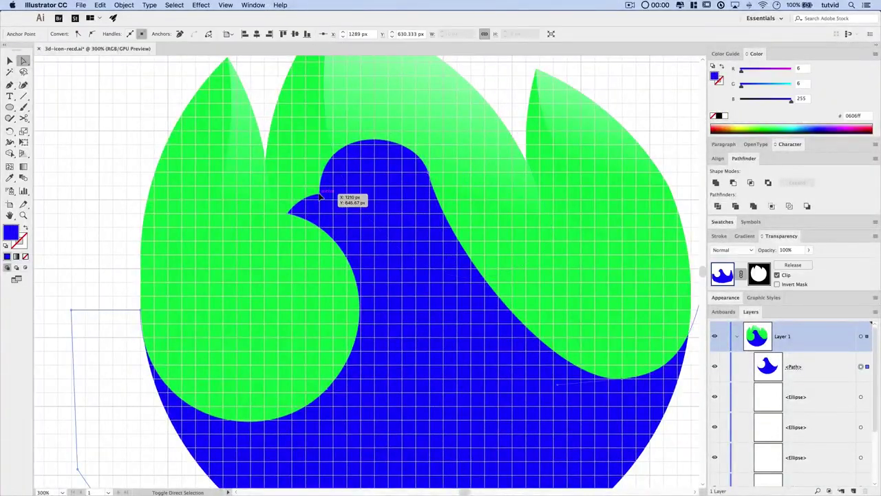
shift+click(288, 213)
click(67, 201)
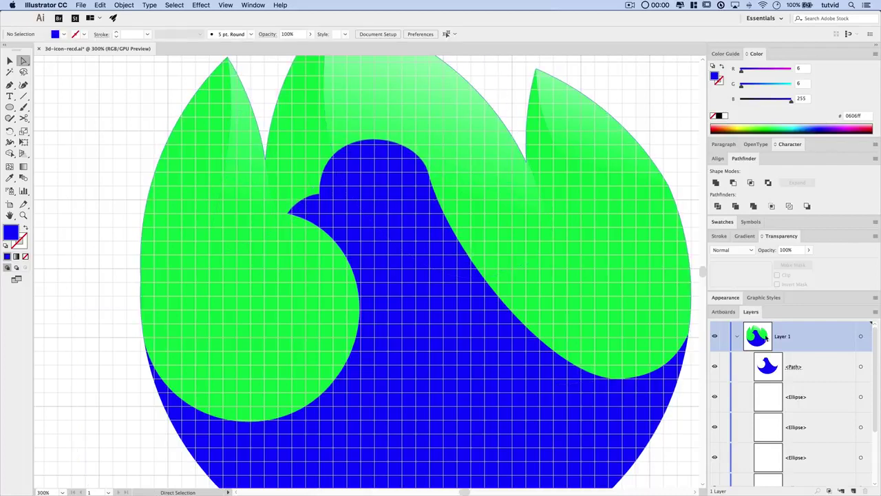
Step: Hide the grid and lock the highlight group and the green silhouette path
key(super+minus)
key(super+minus)
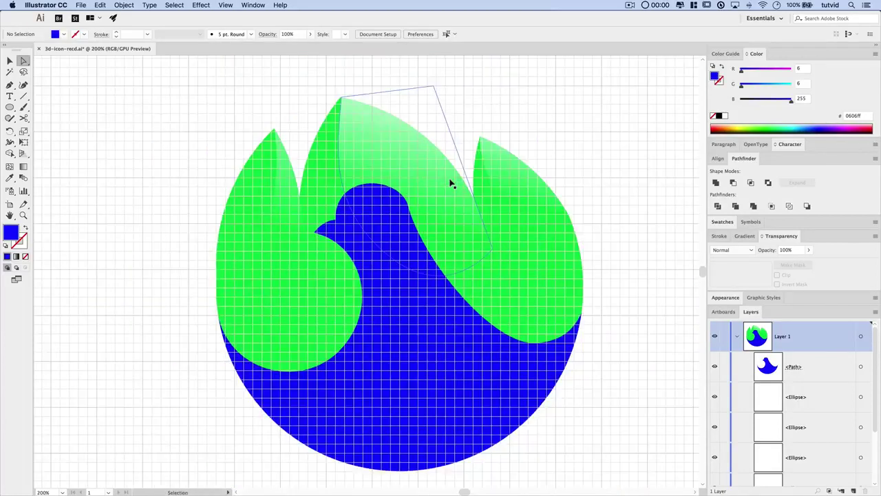
click(225, 5)
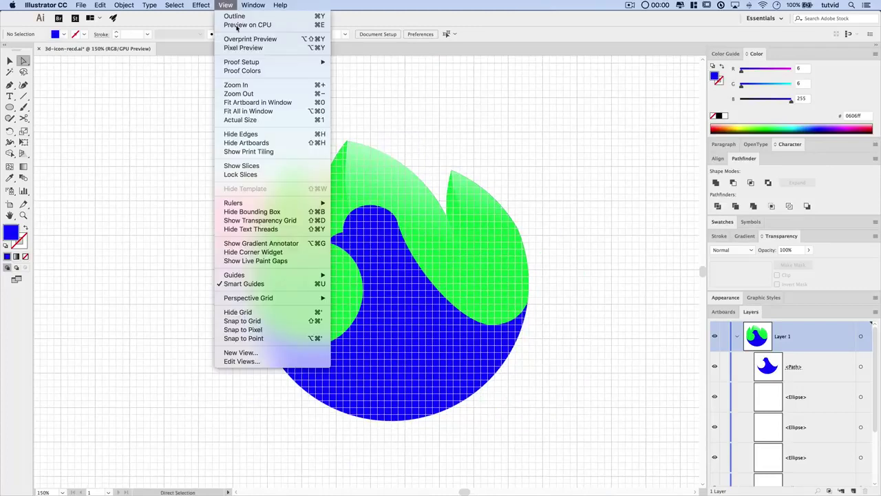
click(255, 311)
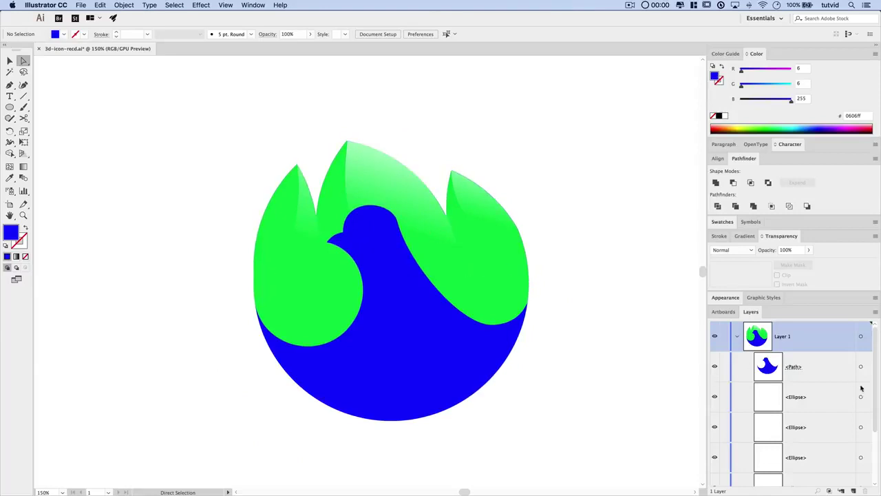
scroll(861, 399, down, 2)
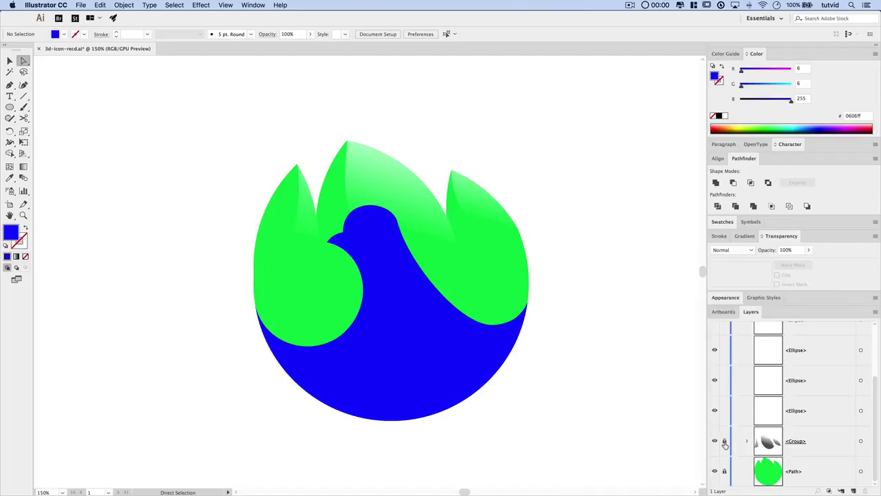
Step: Select the crest and pointed tip anchors of the blue shape and nudge them 8 px down and 5 px right
click(431, 266)
key(Down)
key(Down)
key(Down)
key(Down)
key(Down)
key(Down)
key(Down)
key(Down)
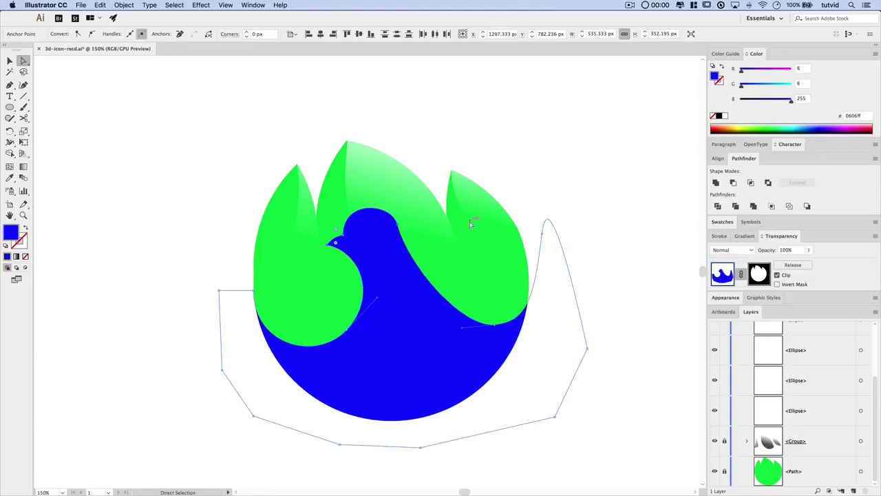
key(Right)
key(Right)
key(Right)
key(Right)
key(Right)
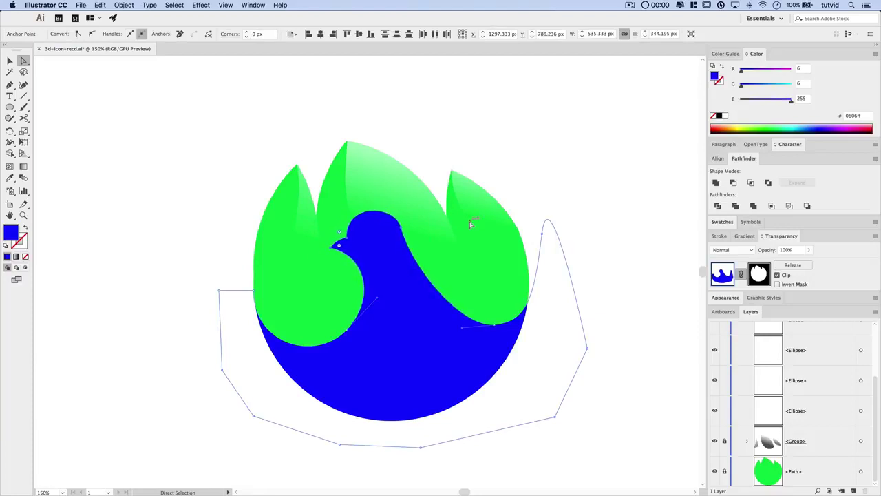
Step: Shift the right anchor of the blue shape's rounded crest slightly to the right
click(425, 152)
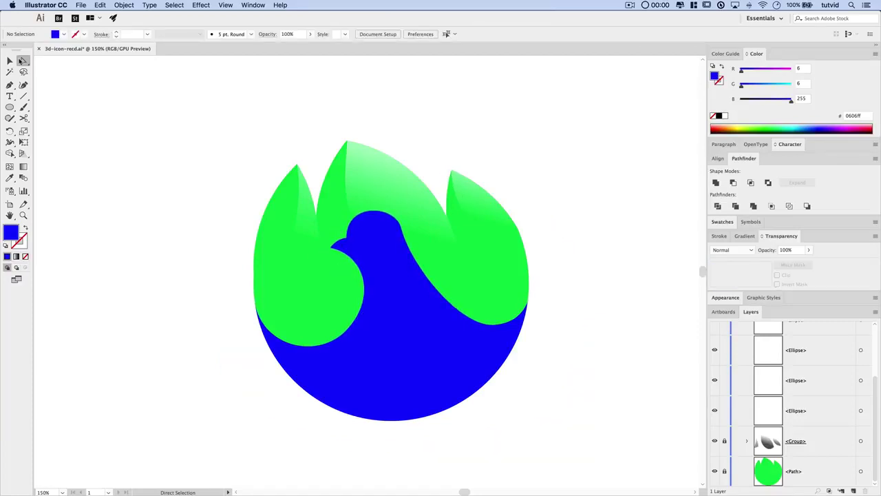
click(416, 261)
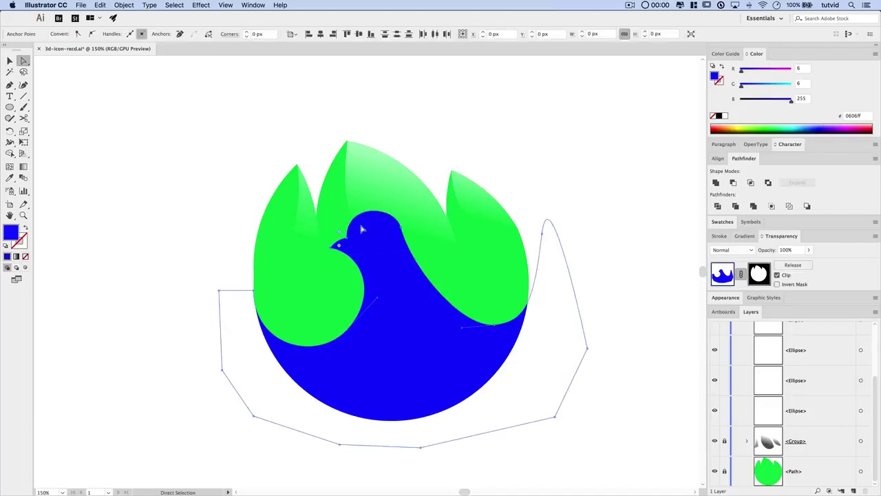
click(426, 152)
drag(404, 234, 405, 232)
click(464, 138)
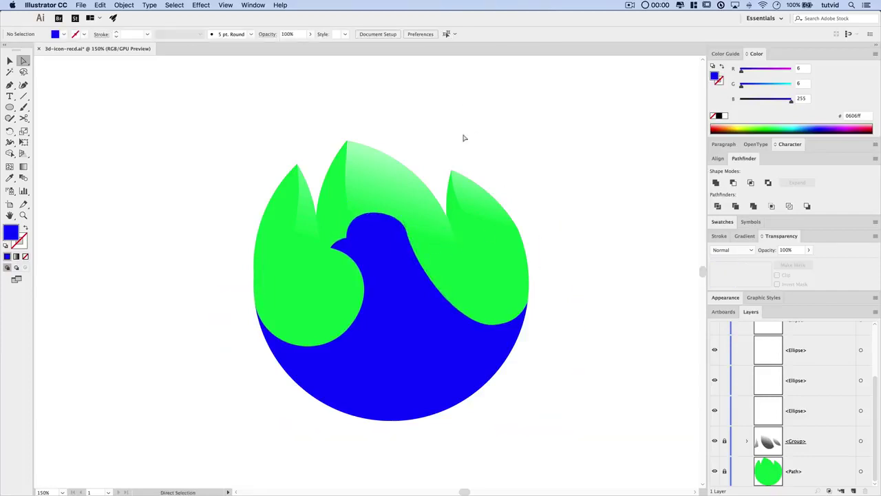
Step: Shorten the lower handle of the crest's right anchor and extend its upper handle to make the crest fuller
key(super+space)
super+click(397, 258)
super+click(398, 258)
super+click(340, 248)
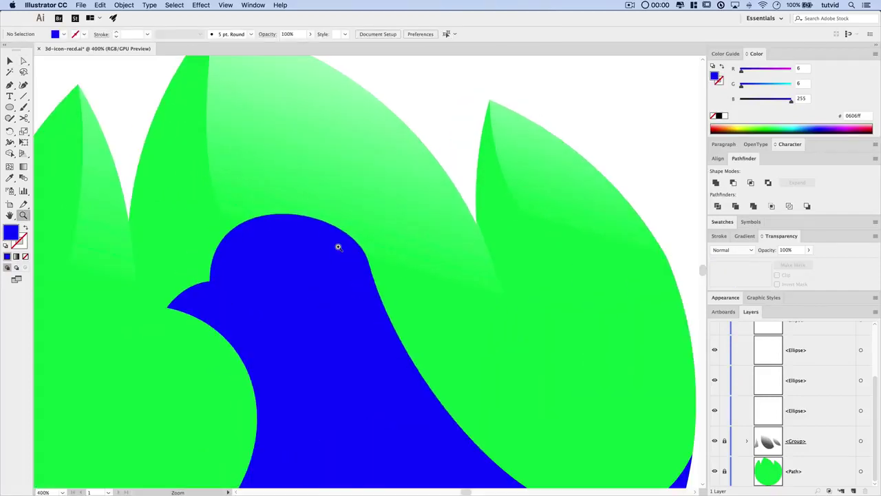
click(370, 263)
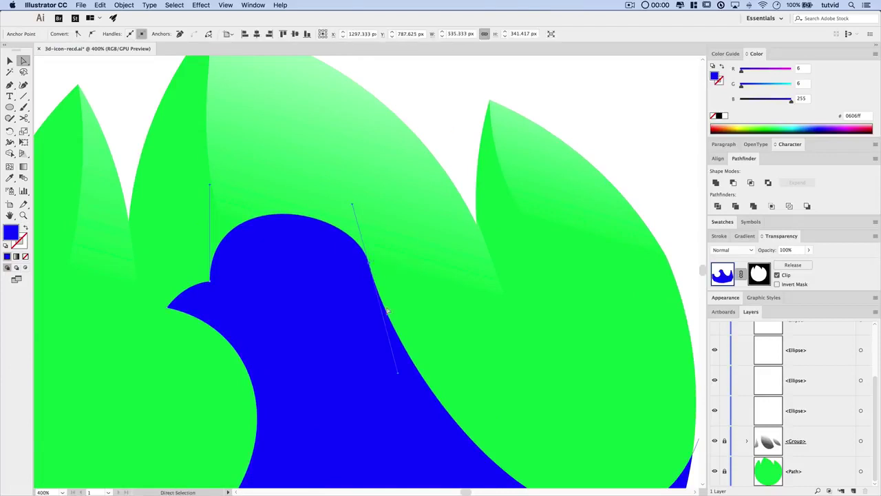
drag(398, 376, 390, 334)
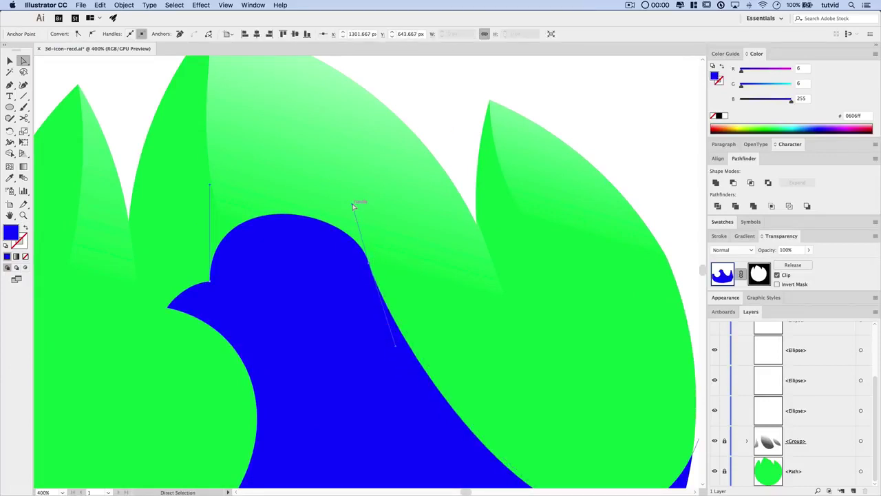
drag(352, 204, 345, 175)
click(444, 103)
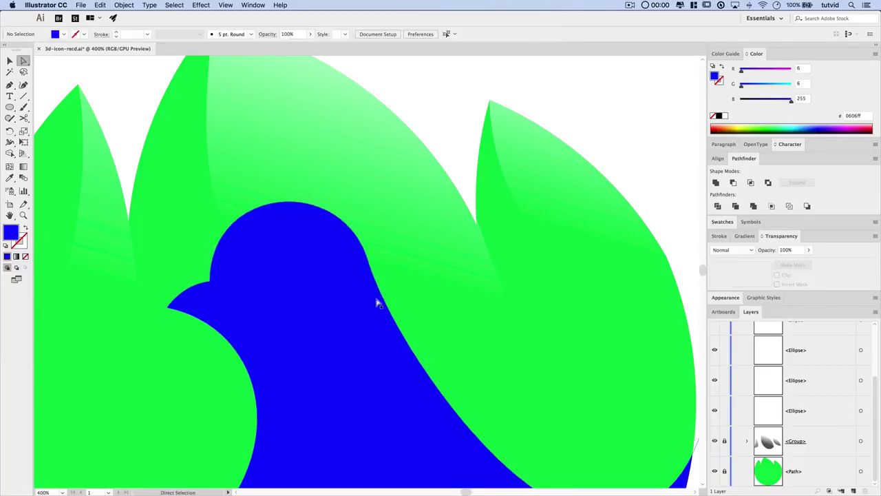
Step: Fine-tune the upper handle of the crest's right anchor, moving it slightly outward to the upper left
click(370, 263)
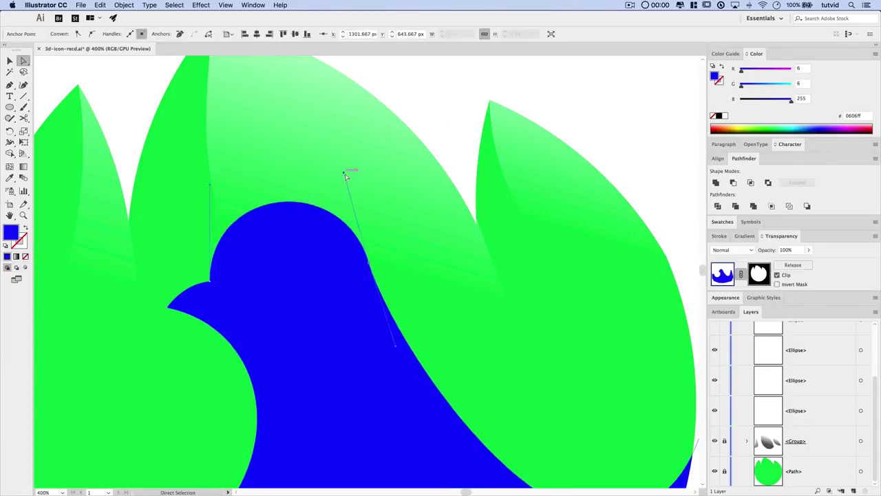
drag(345, 176, 339, 171)
click(426, 114)
scroll(388, 250, down, 3)
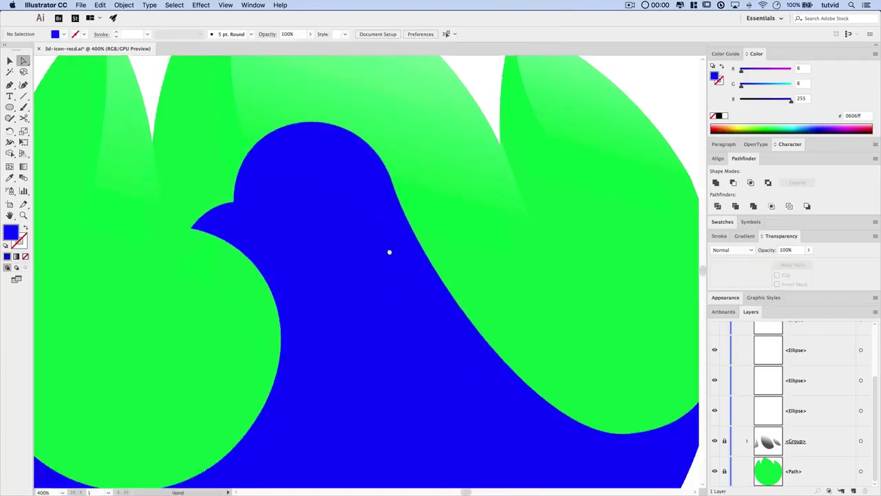
scroll(401, 241, down, 2)
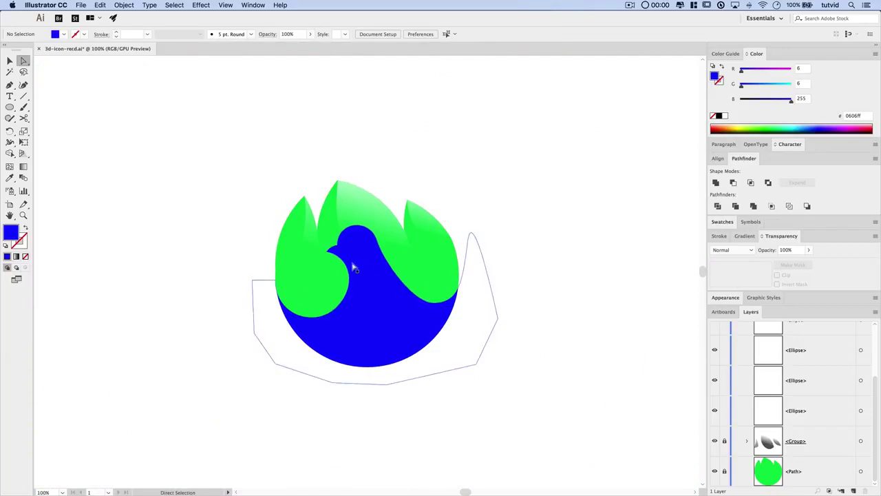
Step: Nudge the crest and pointed tip anchors about 5 px down and the crest's right anchor about 3 px right
click(404, 270)
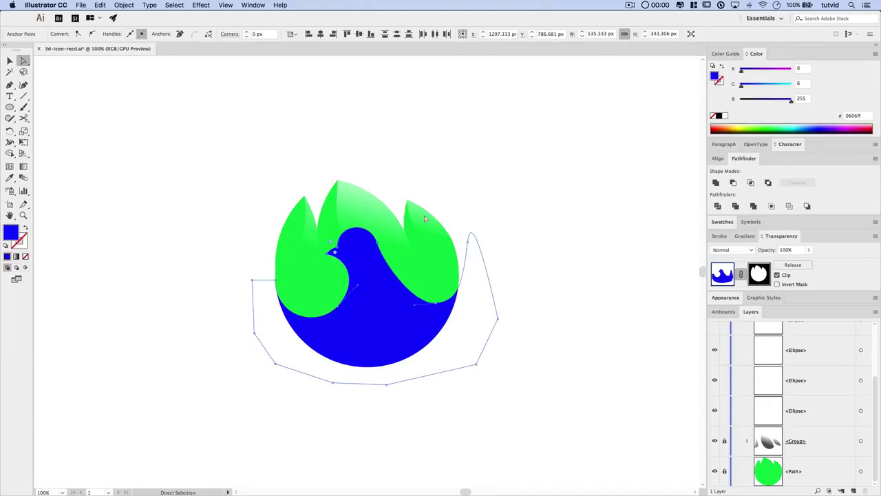
click(435, 175)
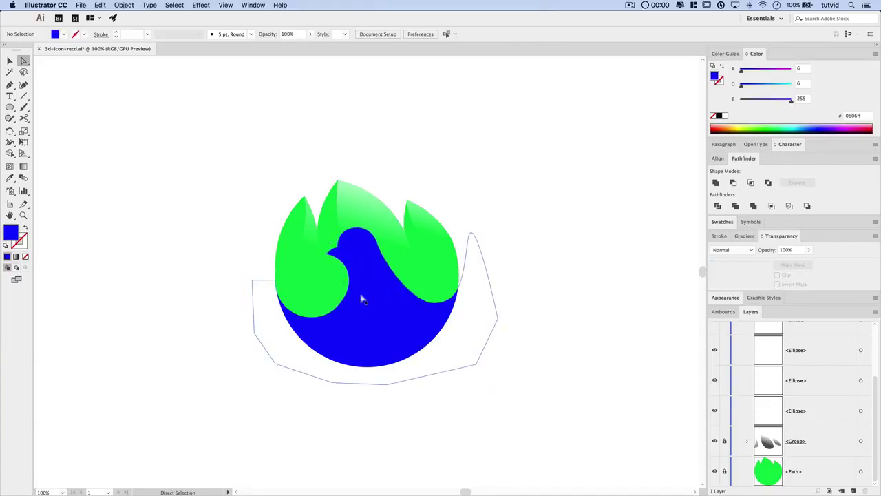
key(super+equal)
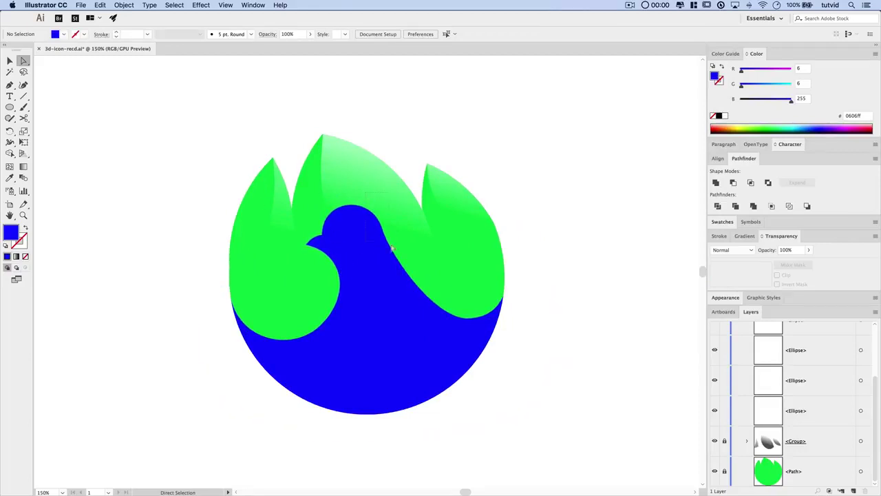
click(414, 281)
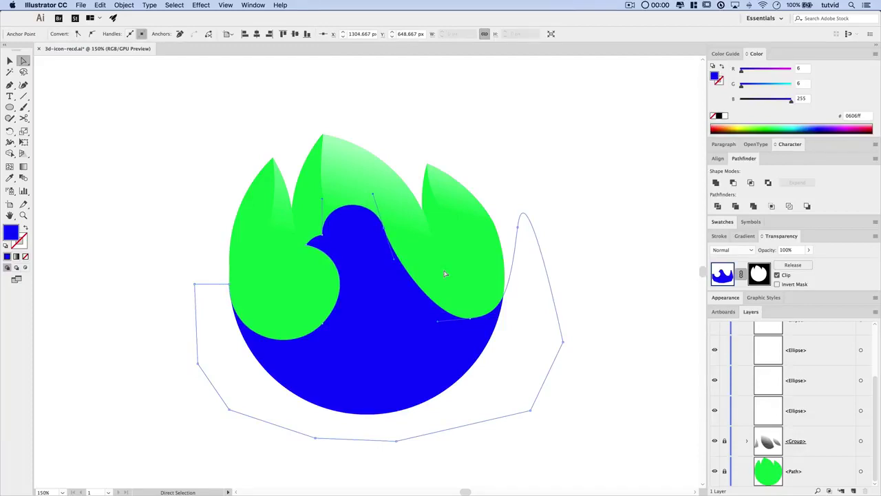
click(420, 119)
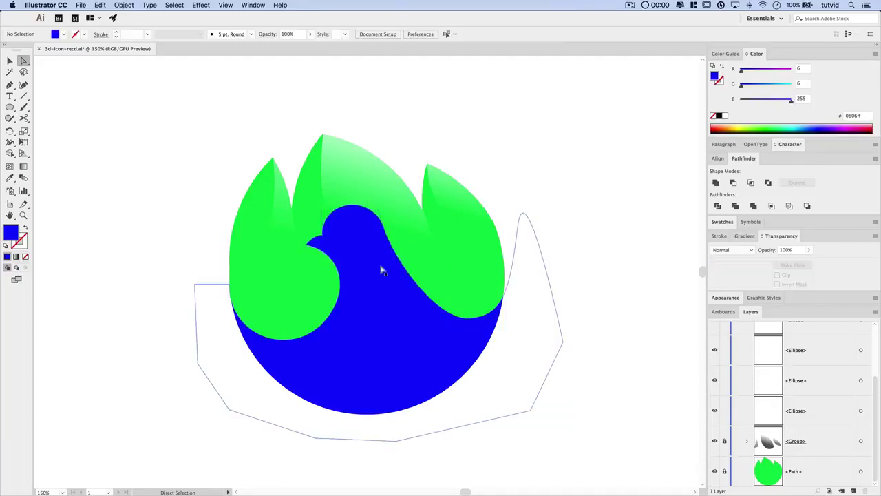
Step: Nudge the anchor in the trough right of the crest 2 px right and level its handles horizontally
click(446, 317)
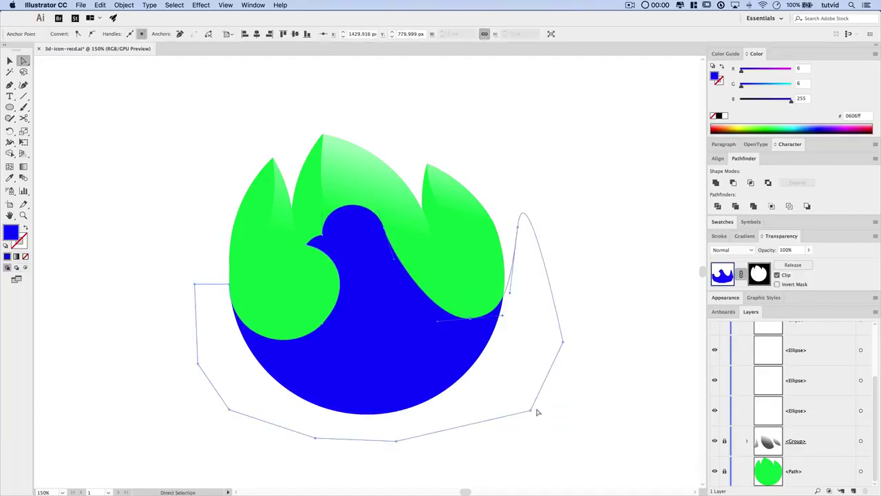
key(Right)
key(Right)
key(Right)
key(Right)
key(Up)
key(Up)
key(Up)
key(Up)
key(Up)
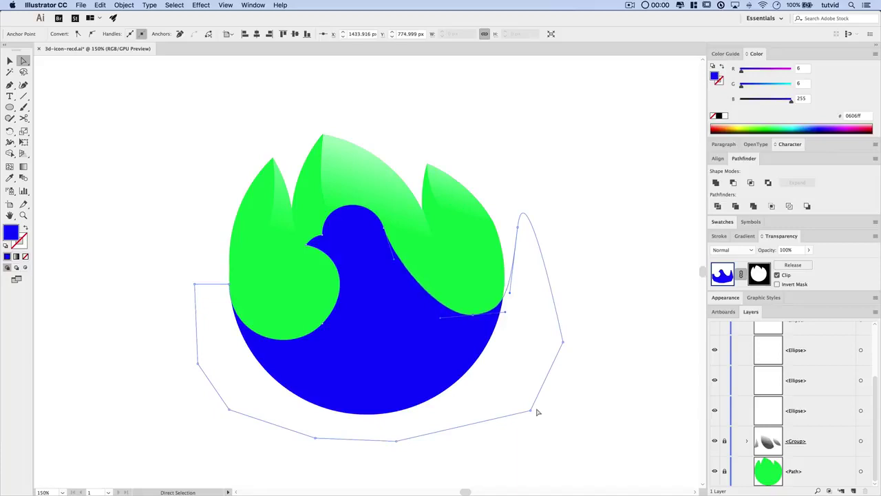
key(Right)
key(Down)
key(Down)
key(Down)
key(Down)
key(Down)
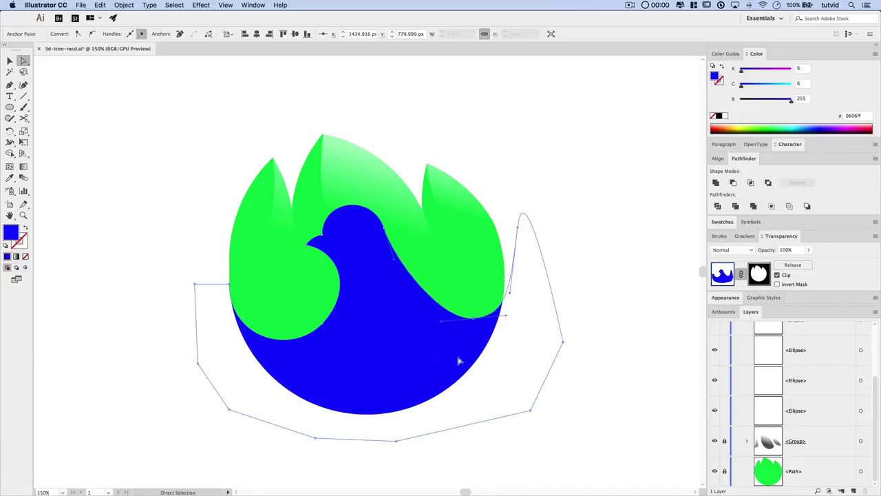
key(Left)
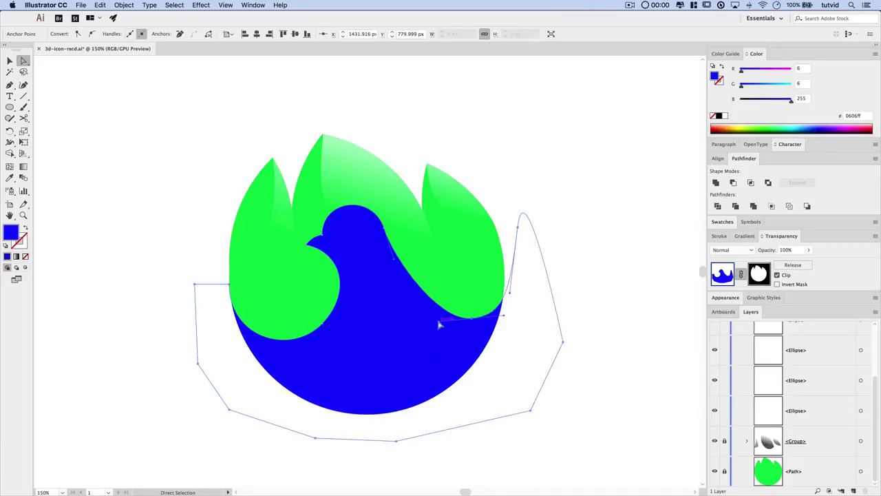
mouse_move(438, 322)
mouse_down()
mouse_move(375, 322)
mouse_move(426, 319)
mouse_up()
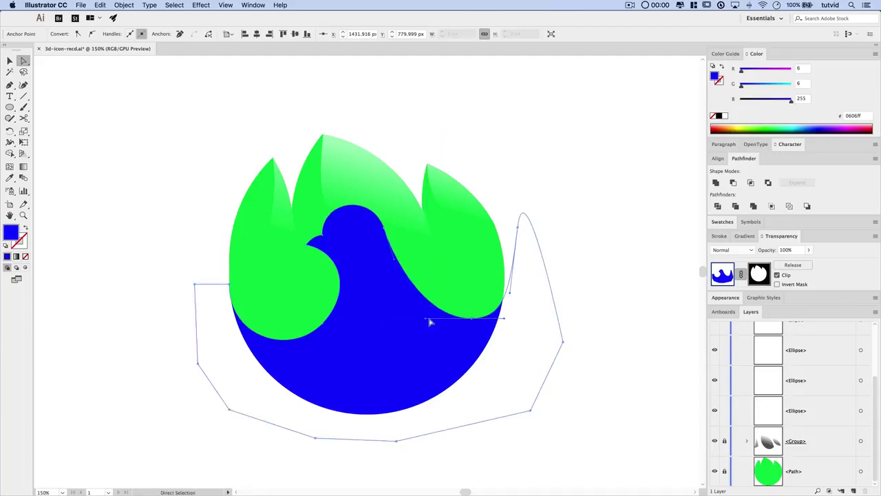
click(534, 179)
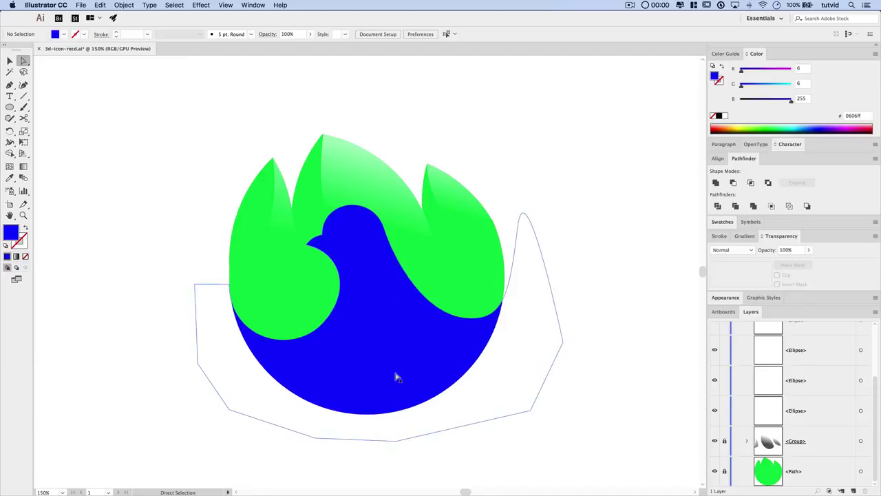
Step: Draw a circle of about 9.25 px for the bird's eye inside the blue head, near the beak
key(v)
click(400, 305)
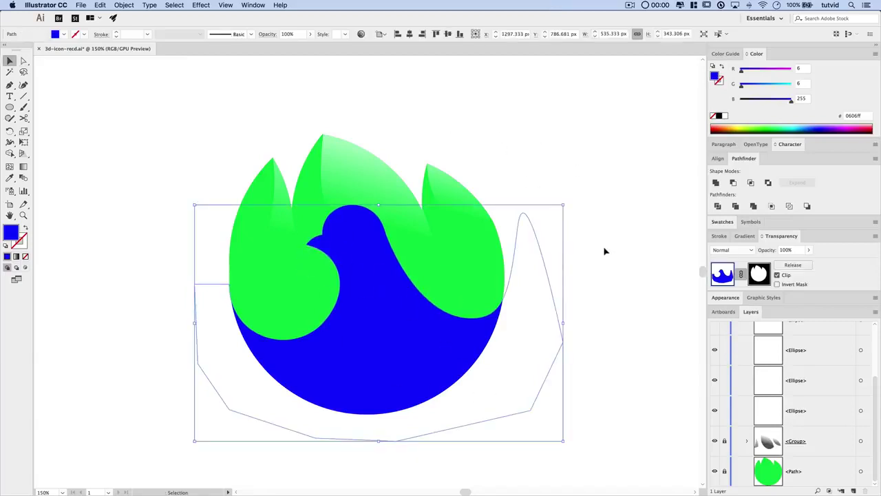
key(z)
click(343, 231)
click(346, 230)
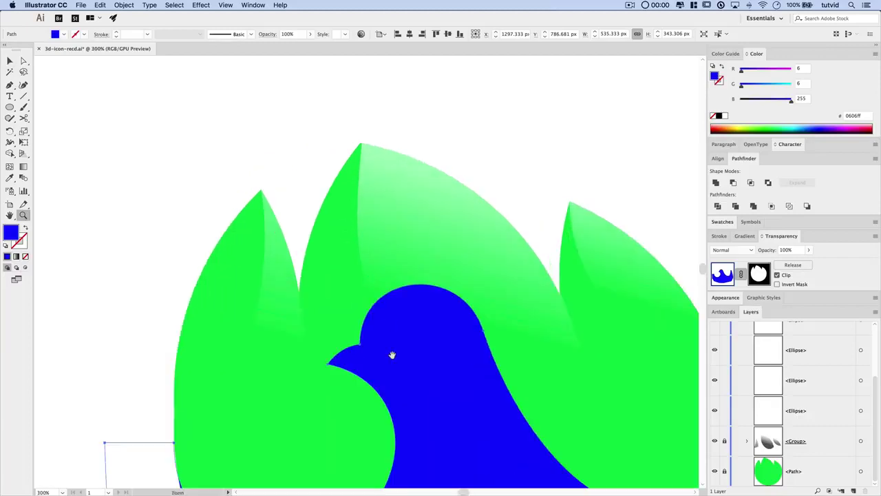
drag(392, 356, 296, 141)
click(351, 222)
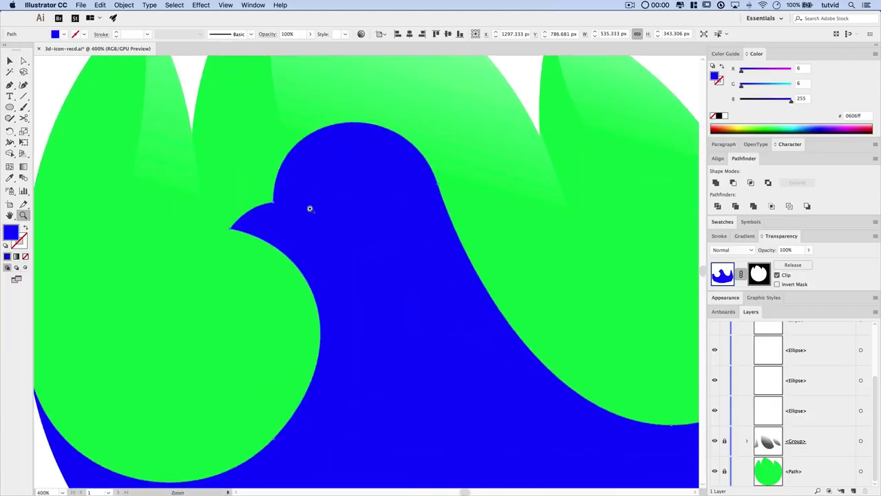
click(10, 107)
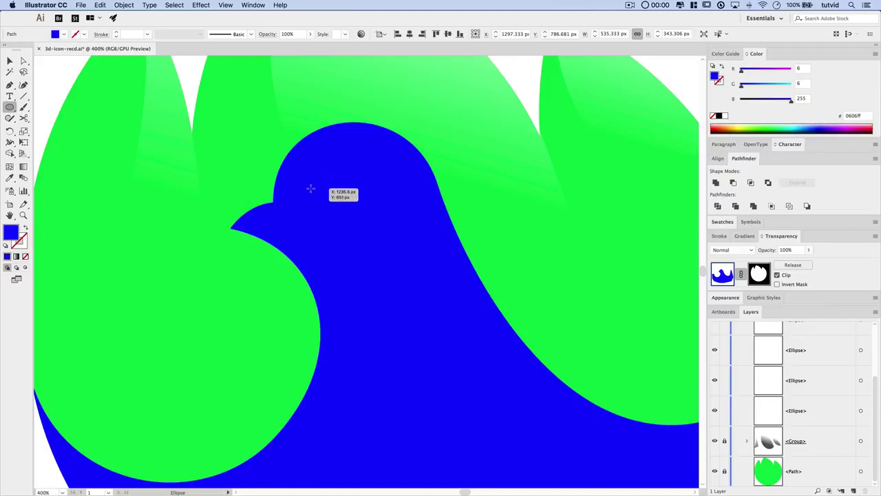
mouse_move(318, 200)
mouse_down()
mouse_move(341, 216)
mouse_move(327, 205)
mouse_up()
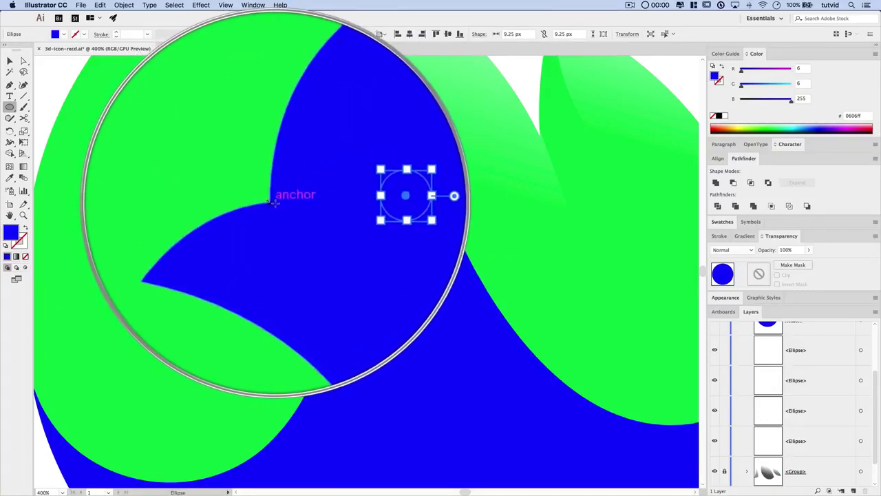
Step: Fine-tune the eye circle's position, nudging it 2 px right and 1 px up overall
key(v)
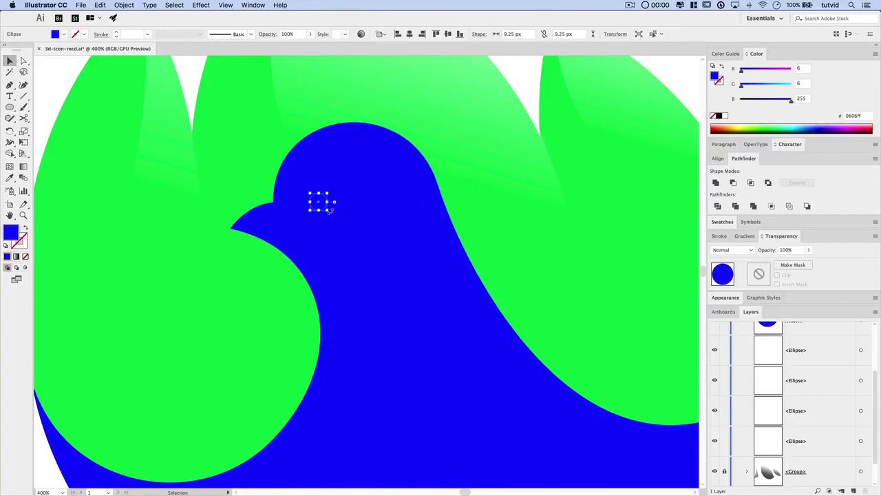
key(Down)
key(Up)
key(Up)
key(Up)
key(Down)
key(Left)
key(Left)
key(Down)
key(Up)
key(Right)
key(Right)
key(Right)
key(Down)
key(Up)
key(Right)
Step: Select the eye circle together with the blue bird shape, subtract it with Minus Front and deselect the result
click(379, 215)
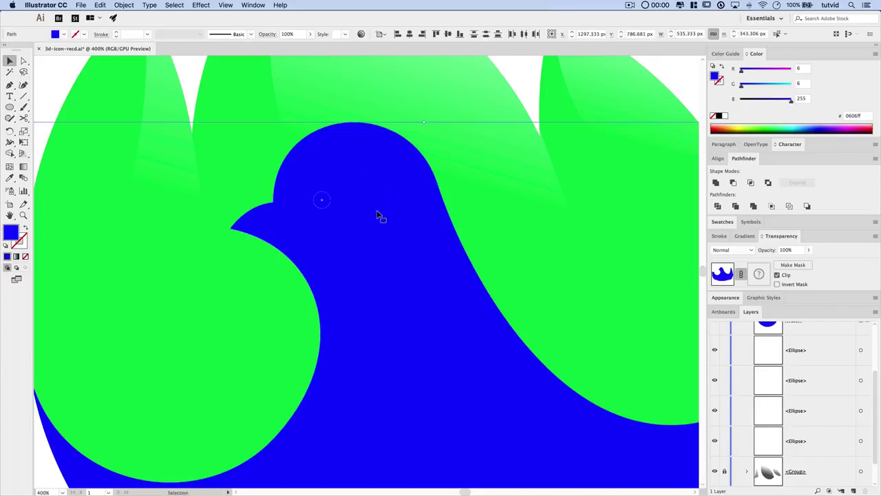
click(733, 183)
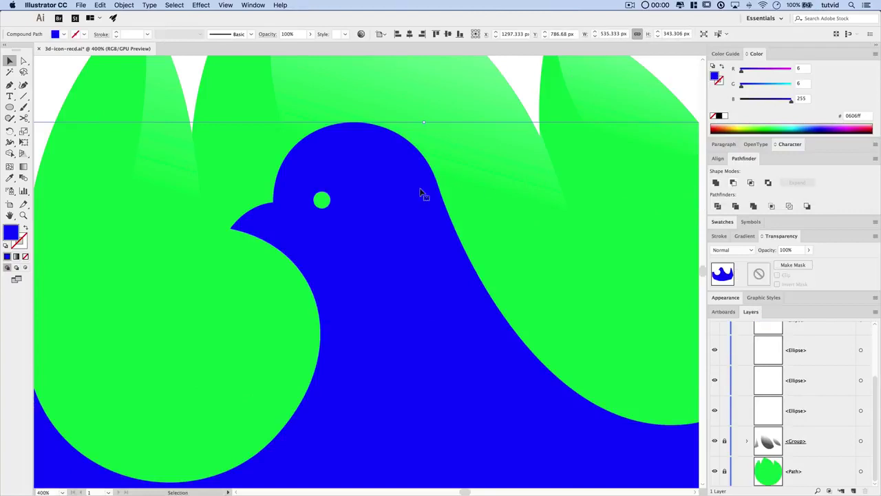
key(super+minus)
key(super+minus)
key(super+minus)
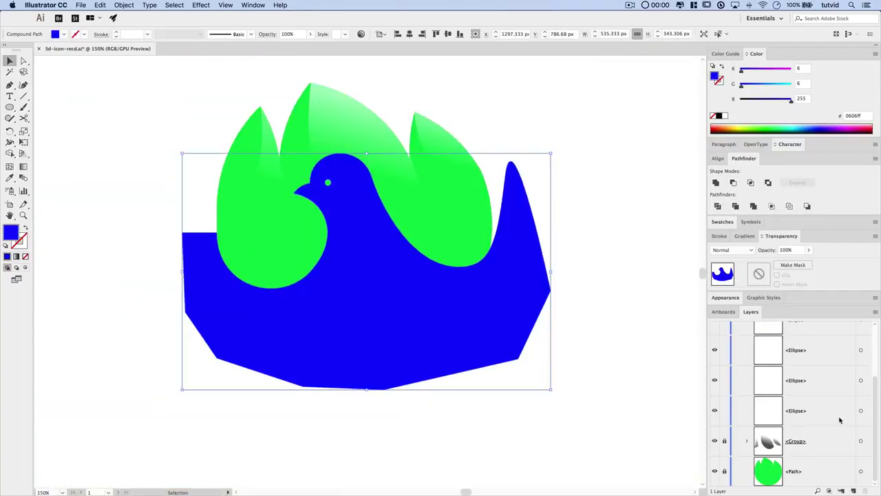
scroll(840, 420, up, 4)
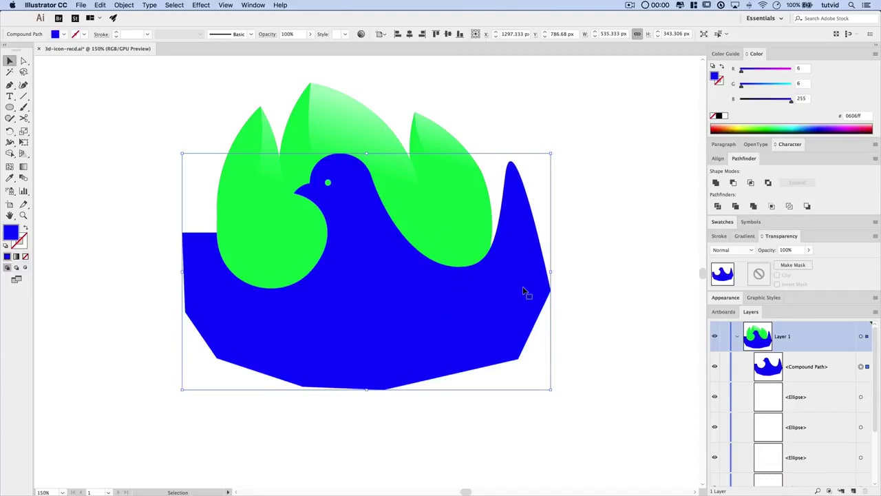
key(super+shift+a)
Step: Unlock and copy the green silhouette path, and paste it in place into a new opacity mask on the blue compound path
scroll(772, 427, down, 3)
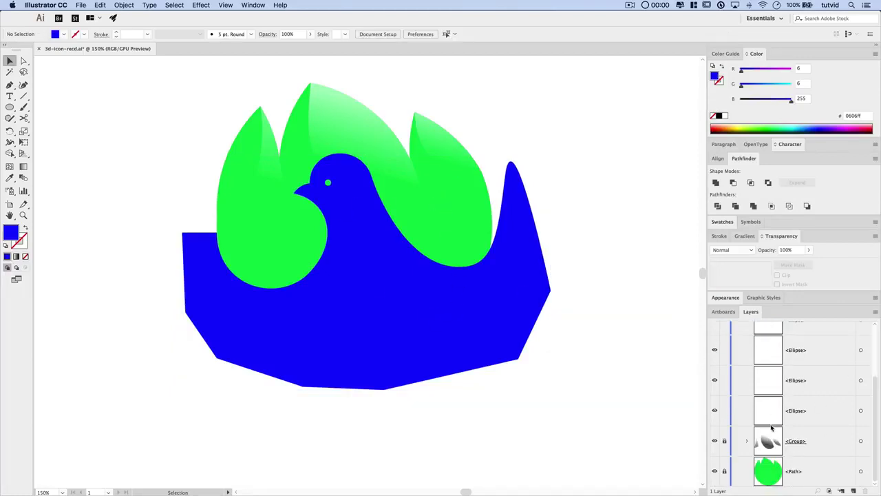
click(448, 244)
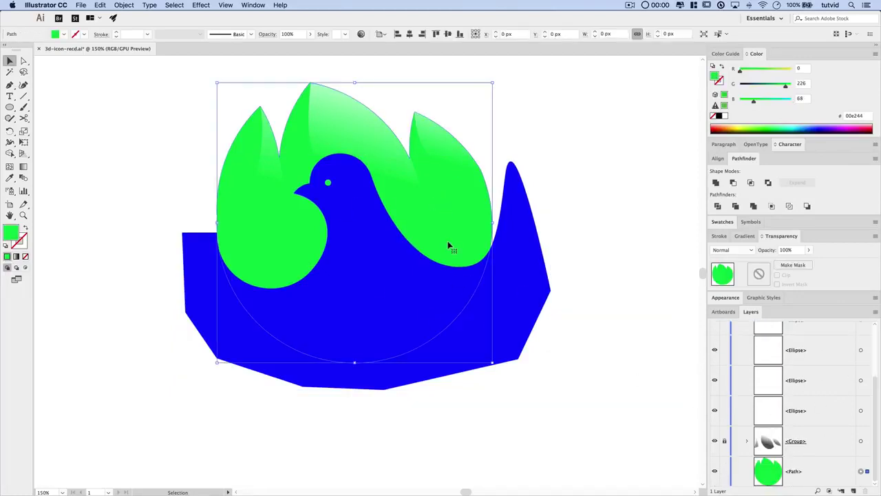
key(super+c)
scroll(817, 428, up, 3)
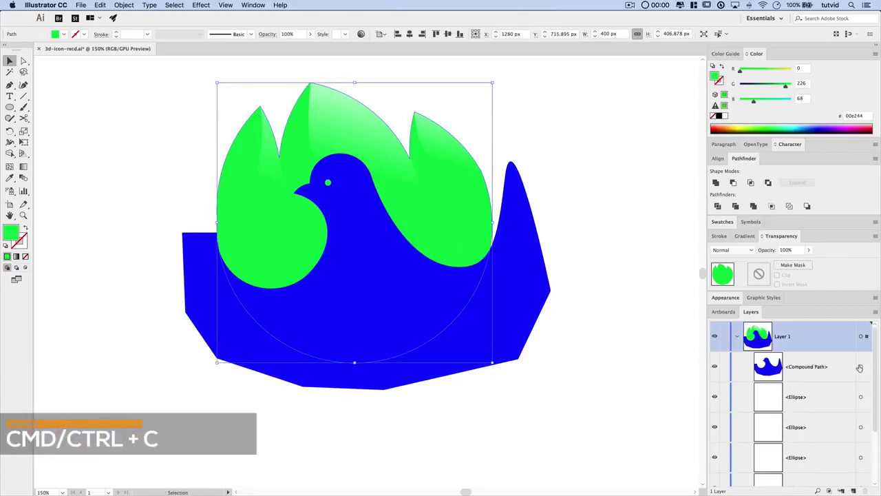
click(861, 367)
click(760, 274)
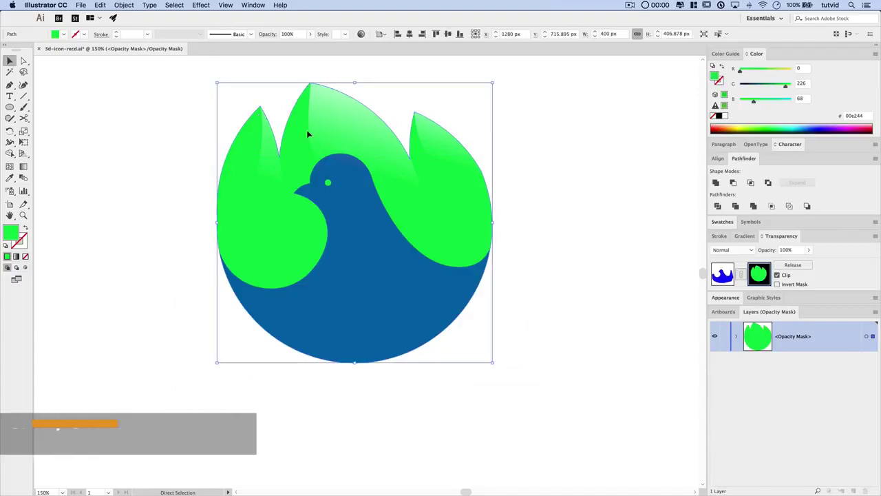
Step: Fill the silhouette pasted in the opacity mask with white (ffffff) and return to editing the blue artwork
key(super+f)
double_click(11, 235)
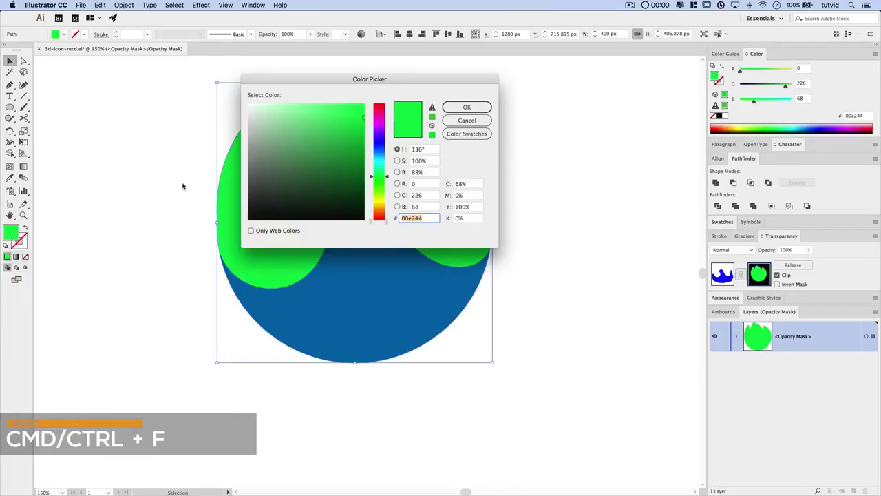
drag(273, 105, 232, 99)
click(471, 108)
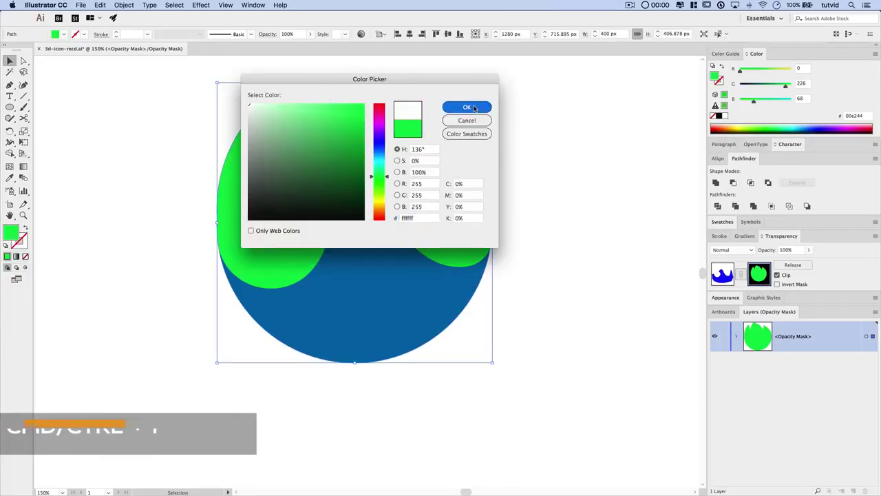
click(729, 267)
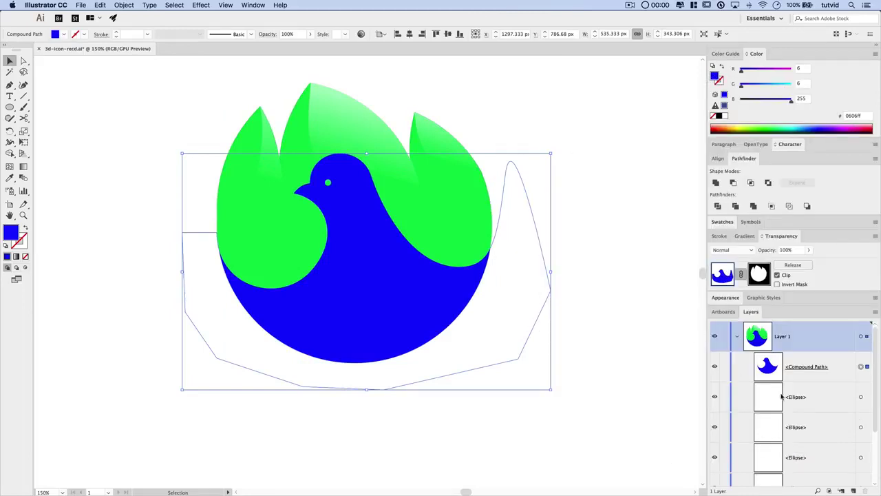
Step: Show the guides and delete the four ellipse guides from Layer 1
click(754, 53)
click(751, 114)
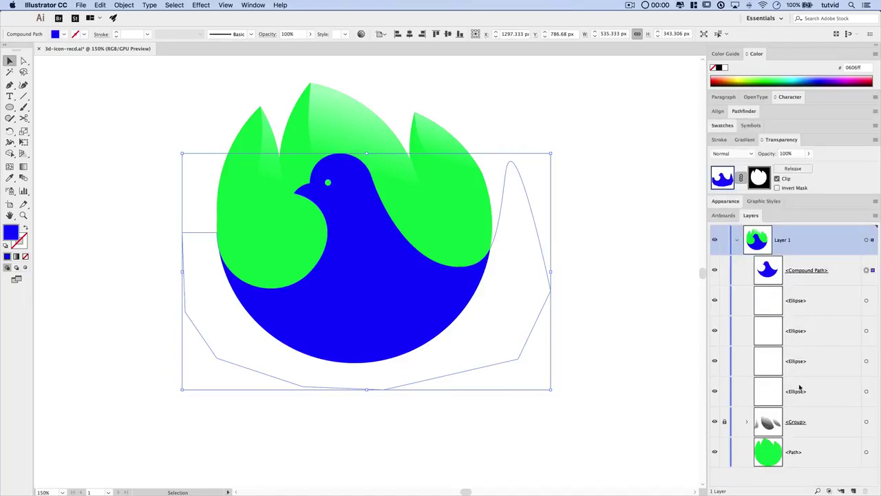
click(802, 301)
shift+click(805, 391)
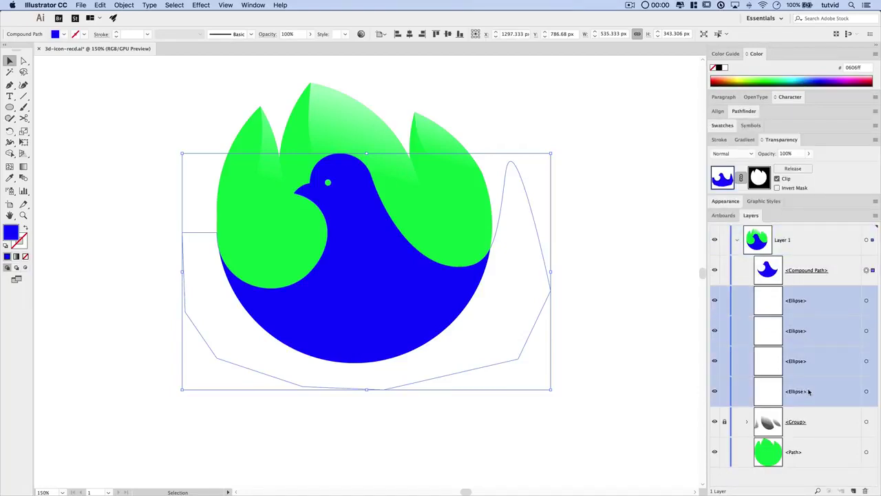
click(225, 5)
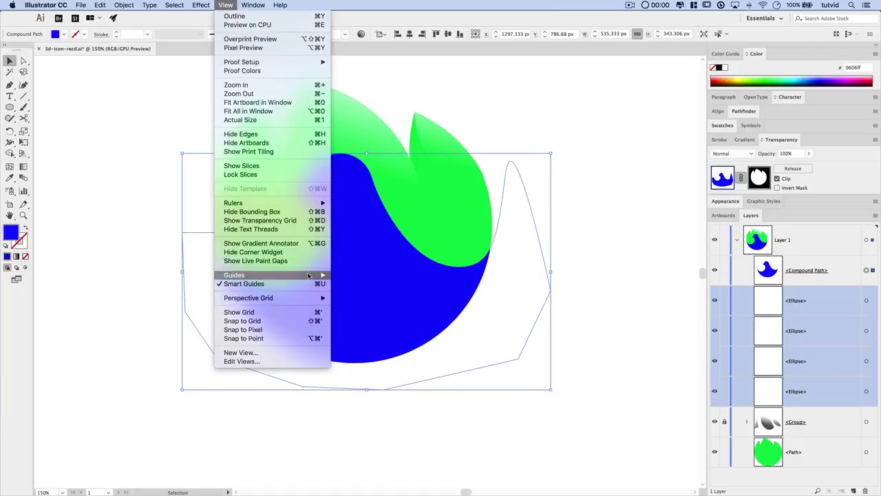
mouse_move(310, 275)
click(346, 277)
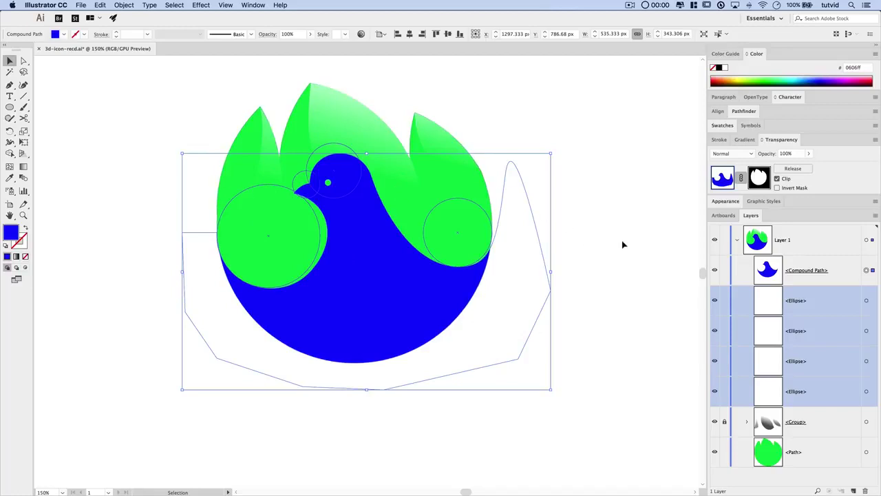
click(629, 200)
drag(808, 305, 866, 490)
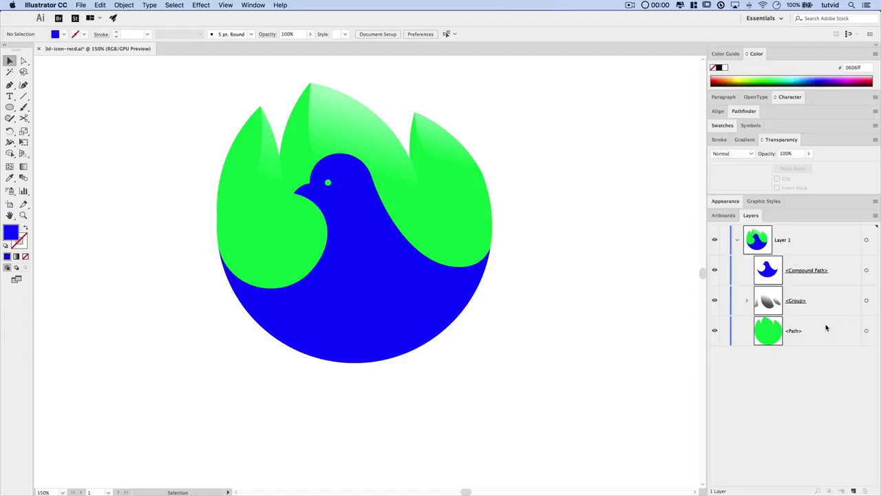
Step: Select the green silhouette and give it a linear white-to-black gradient fill
click(456, 235)
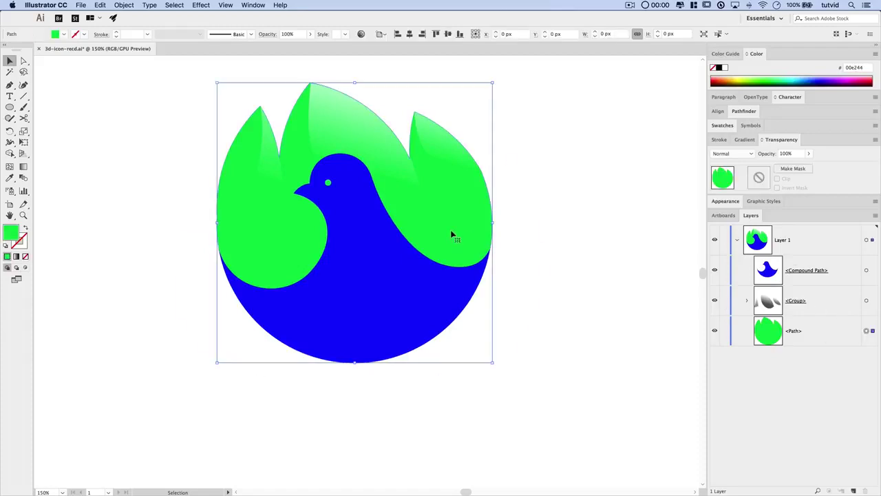
drag(435, 190, 799, 198)
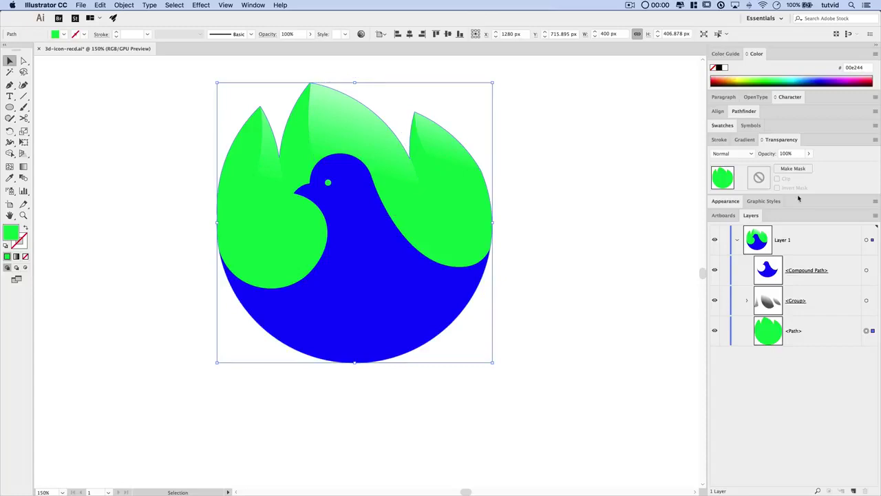
click(744, 139)
click(718, 156)
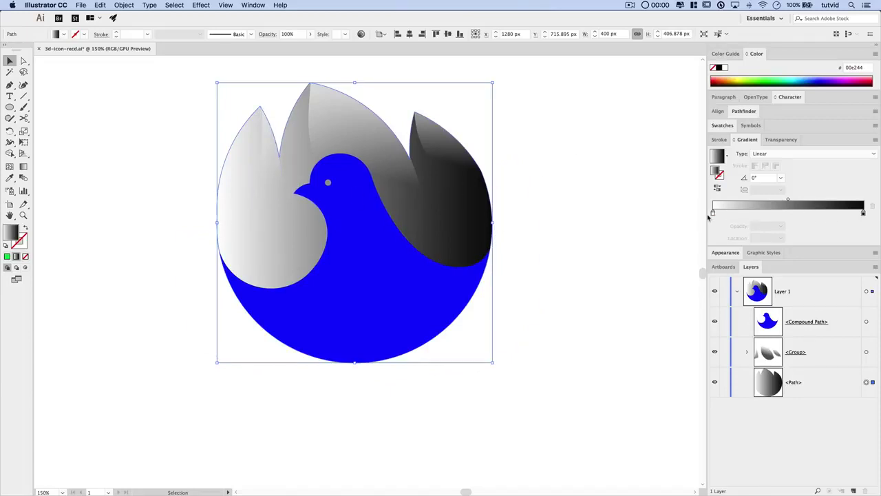
Step: Switch the silhouette gradient's starting stop to RGB and set its color to 00ffff
drag(713, 213, 716, 214)
key(super+z)
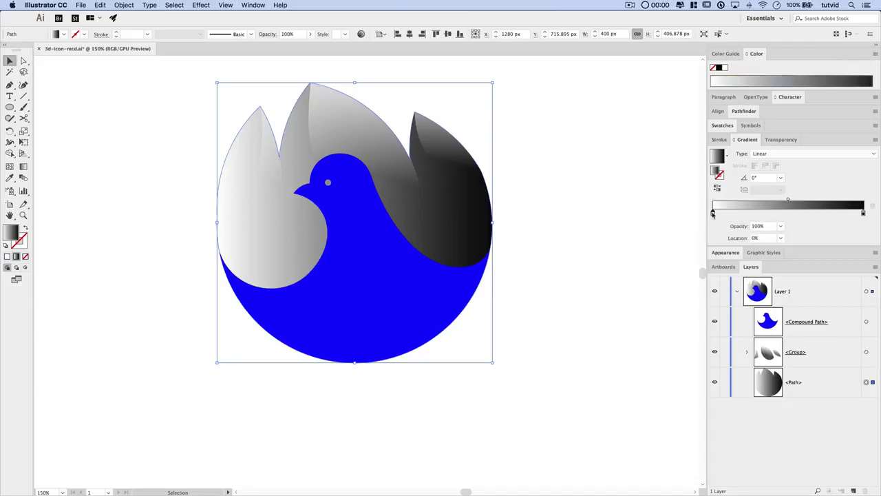
double_click(712, 214)
key(Escape)
click(757, 55)
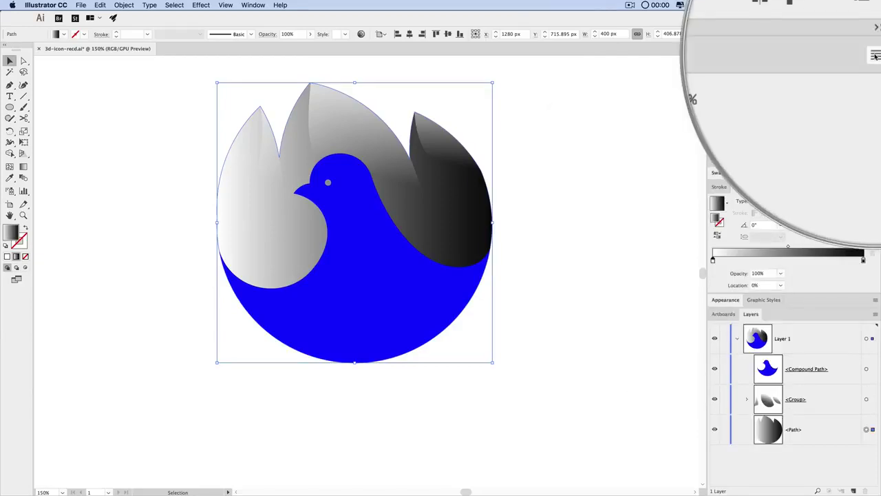
click(875, 54)
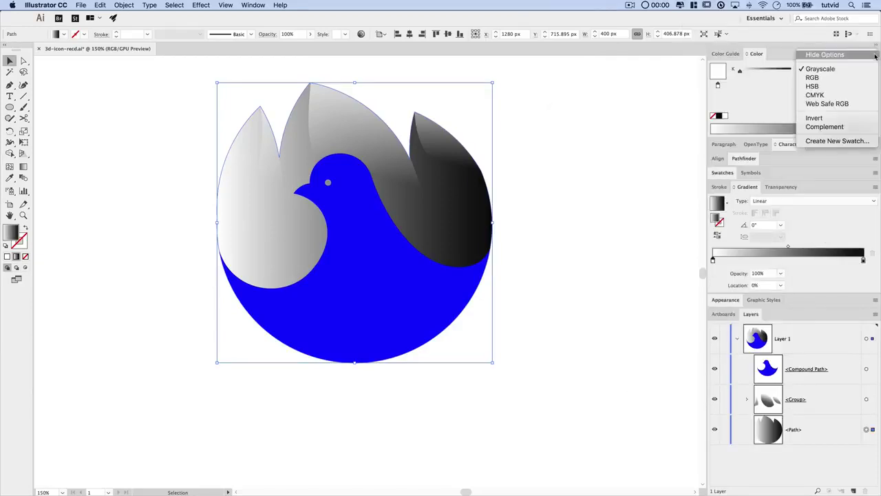
click(830, 78)
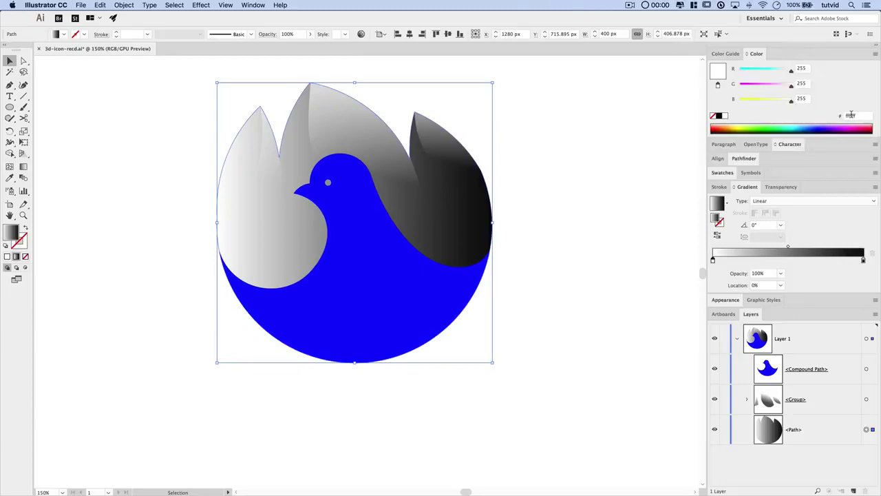
click(851, 115)
text(00ffff)
key(Return)
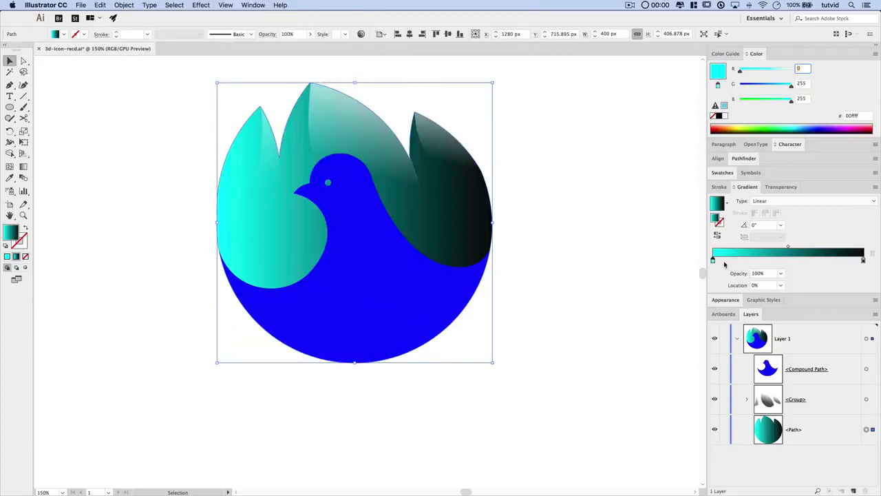
Step: Set the silhouette gradient's black end stop to magenta, ff00ba
click(864, 260)
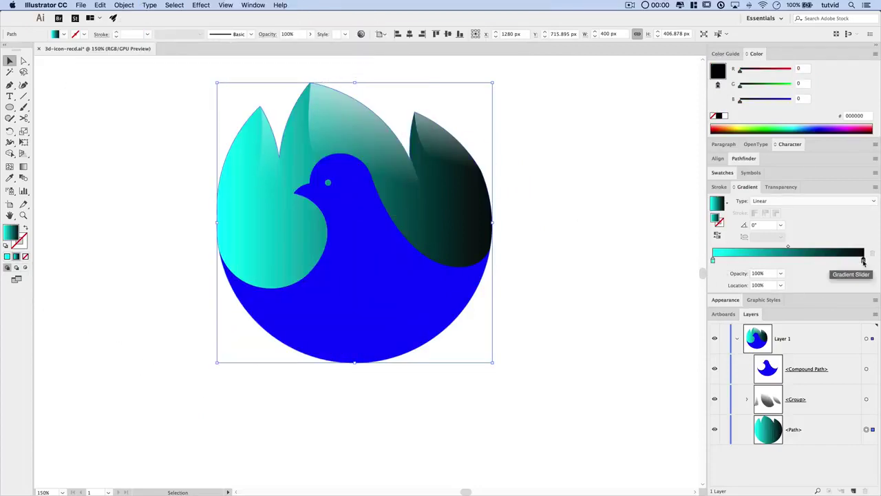
click(853, 115)
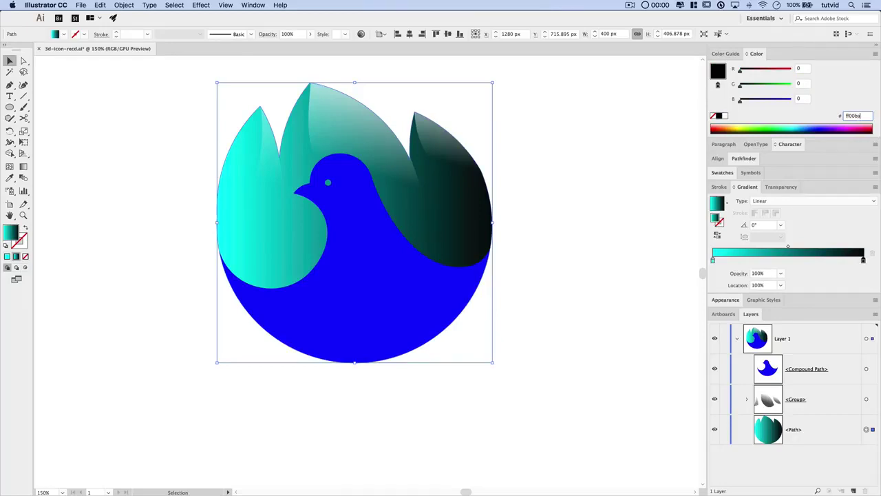
text(ff00ba)
key(Return)
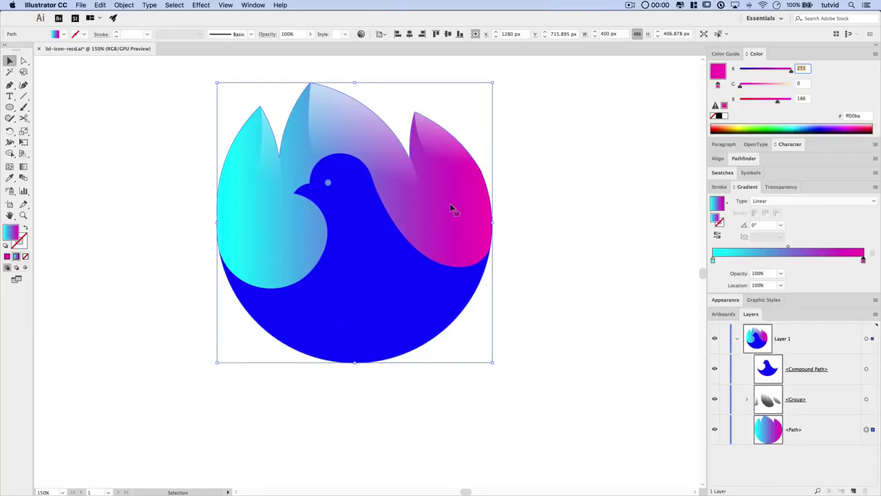
Step: Try a 90° angle on the silhouette's cyan-to-magenta gradient
click(767, 228)
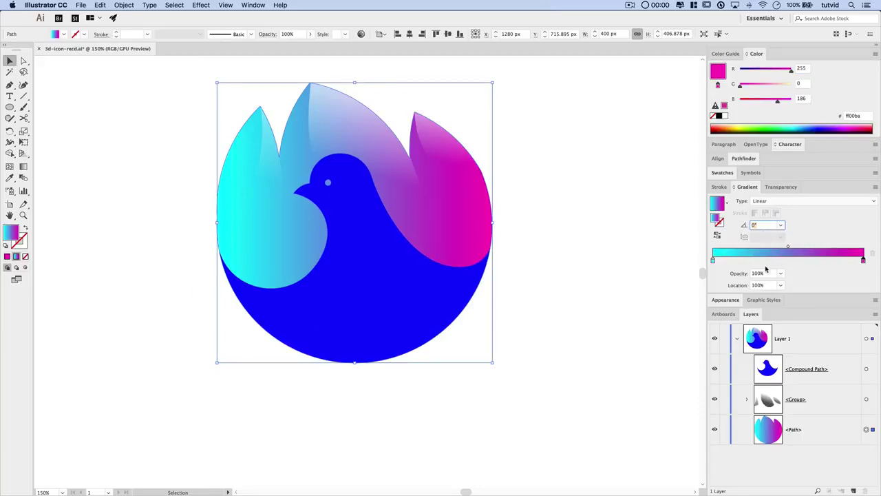
text(90)
key(Tab)
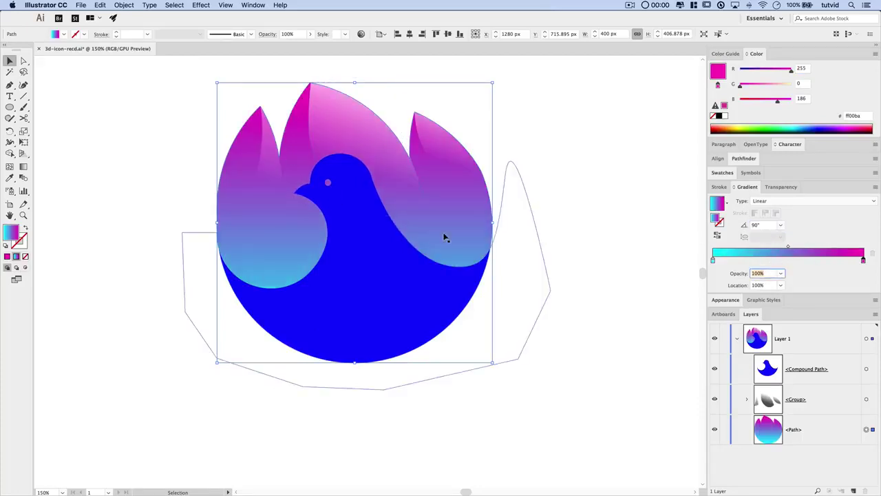
Step: Set the silhouette's gradient angle to -90°, and move the magenta stop inward with the midpoint at 62.81%
click(765, 228)
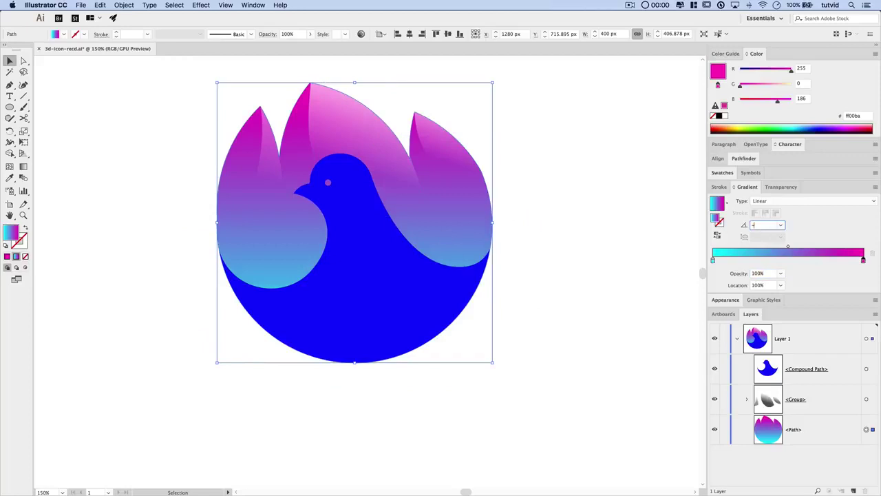
text(-90)
key(Tab)
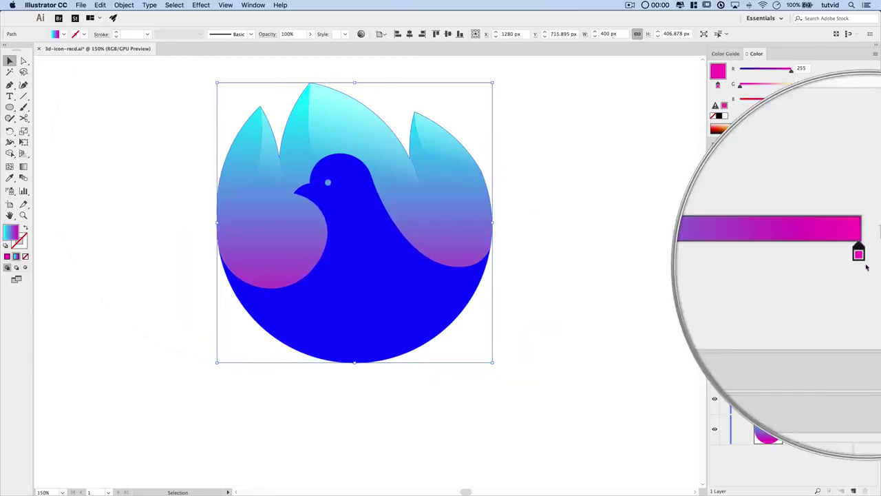
drag(864, 260, 785, 250)
click(772, 249)
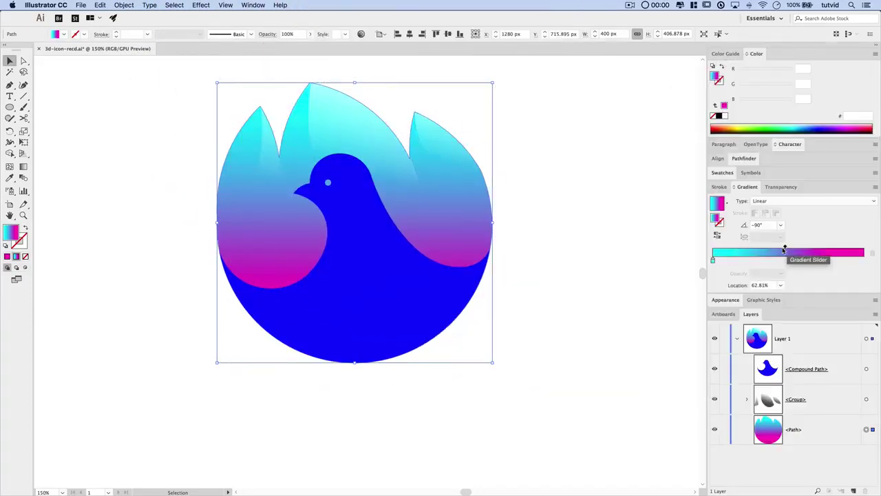
Step: Fill the blue bird compound path with white and deselect it
click(394, 285)
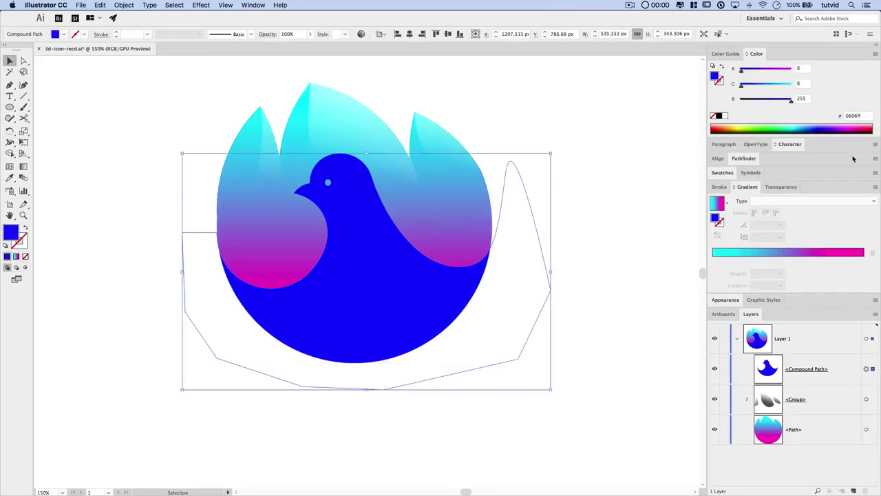
click(725, 116)
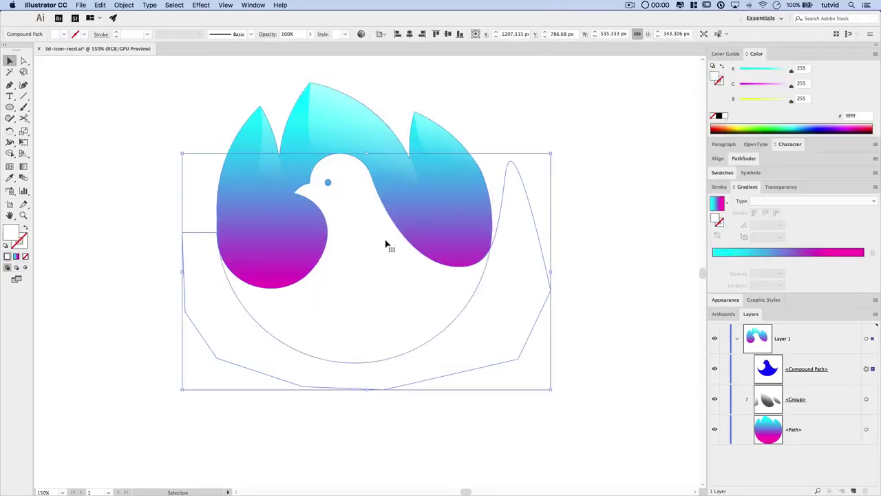
click(652, 246)
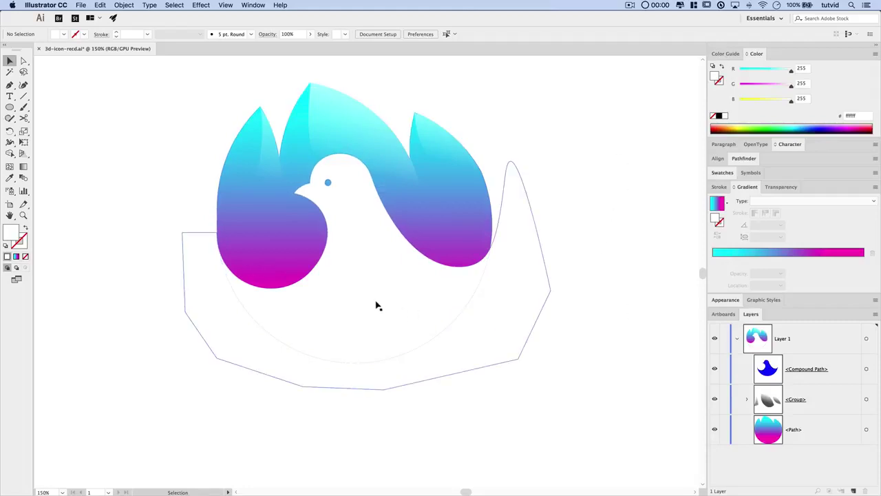
Step: Copy the white bird compound path and paste the duplicate in front of it
click(867, 370)
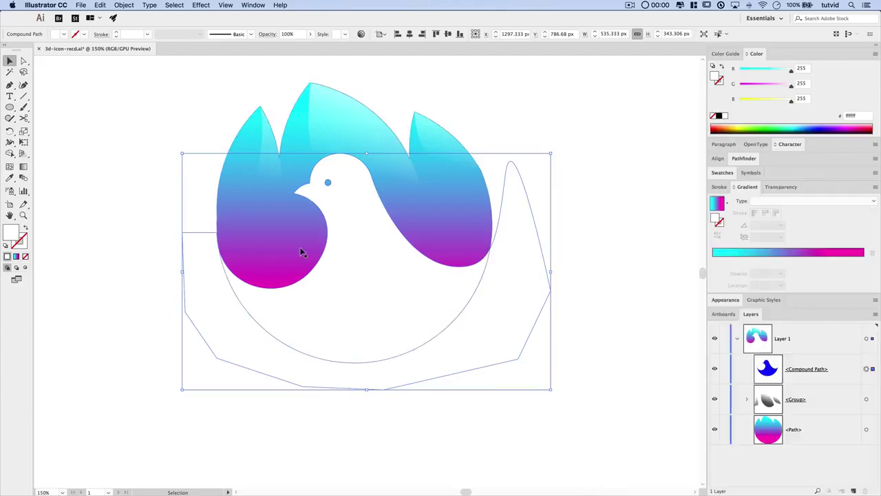
click(123, 5)
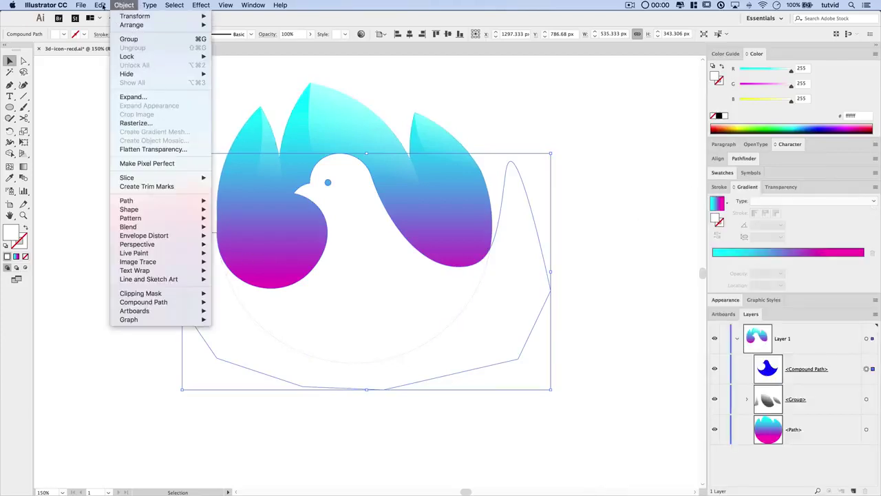
mouse_move(101, 7)
click(110, 47)
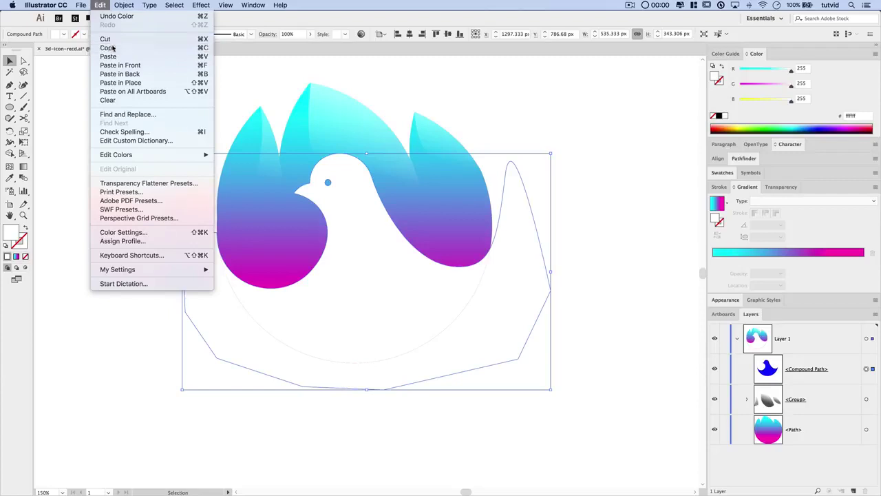
click(101, 5)
click(121, 66)
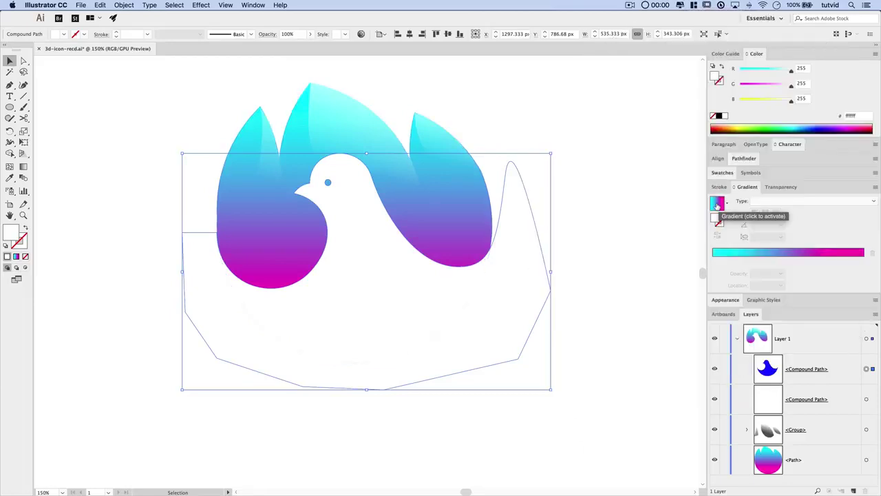
Step: Fill the front bird copy with the cyan-to-magenta gradient, moving the magenta stop to the far end and the midpoint to 51.46%
click(717, 203)
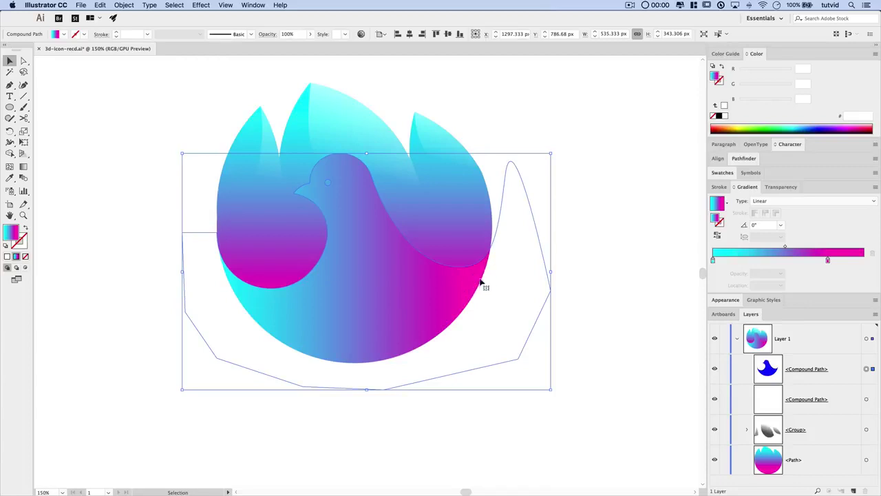
drag(828, 261, 863, 260)
drag(809, 249, 790, 248)
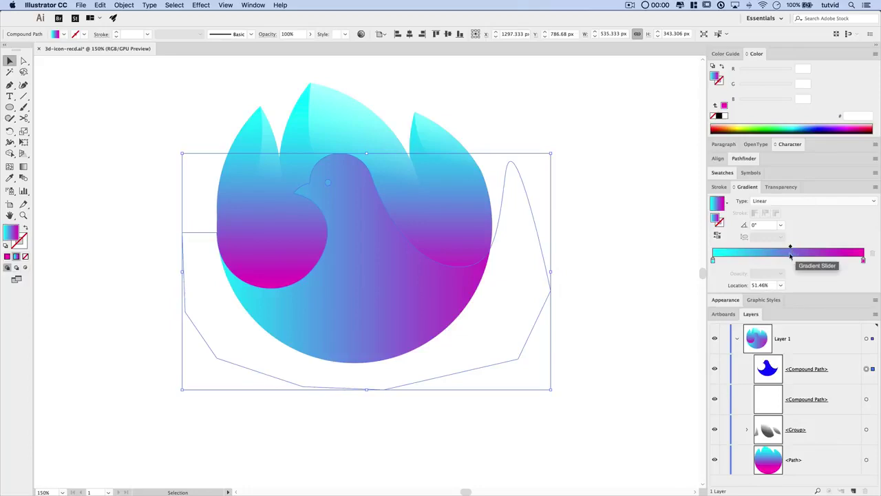
Step: Change the cyan starting stop of the bird copy's gradient to white, ffffff
click(714, 261)
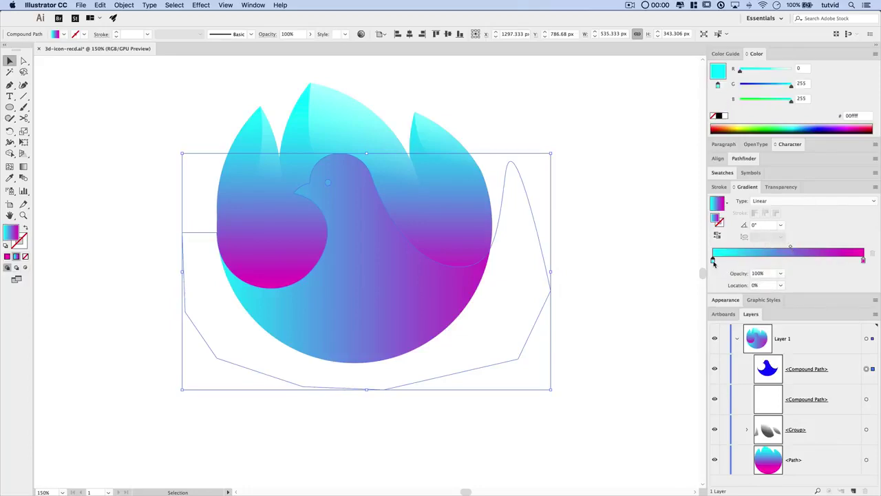
drag(768, 72, 791, 71)
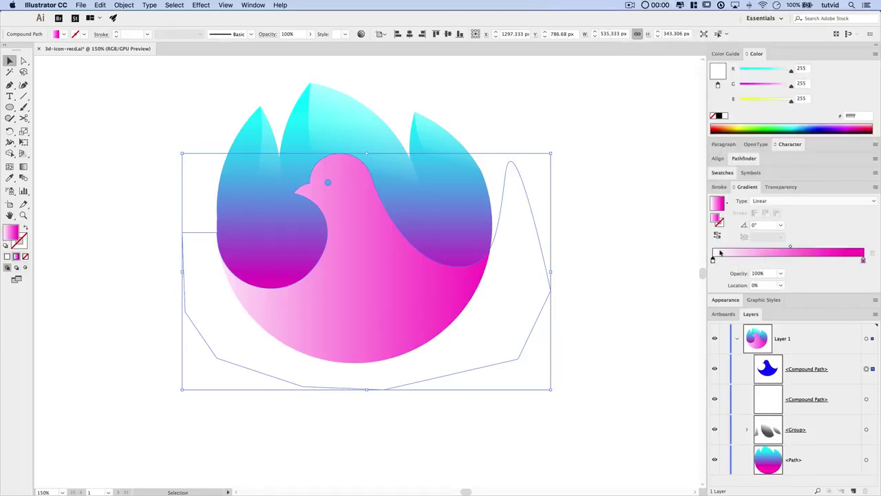
Step: Change the bird copy's gradient to radial and redirect it from the bird's head down to the lower belly
click(763, 201)
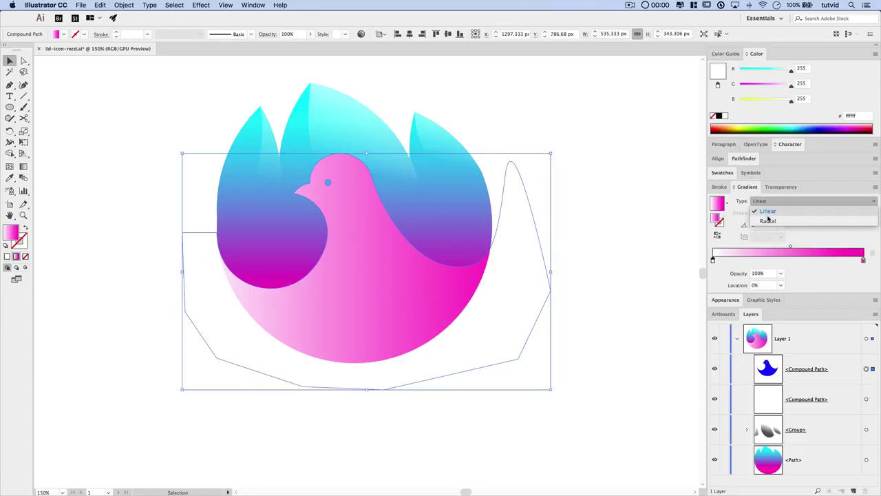
click(768, 220)
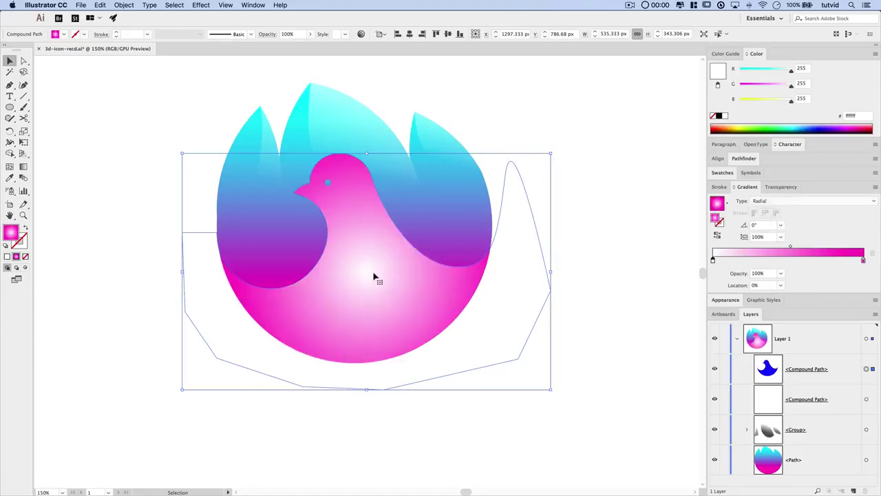
click(24, 167)
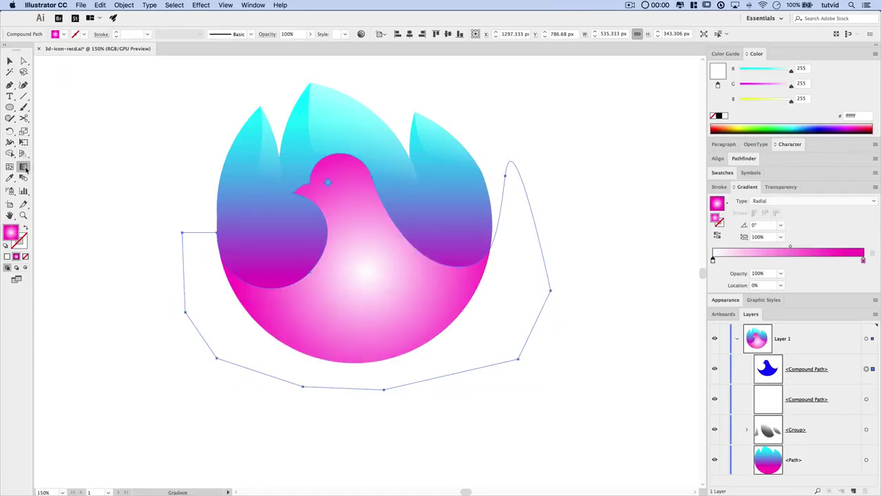
drag(337, 161, 383, 339)
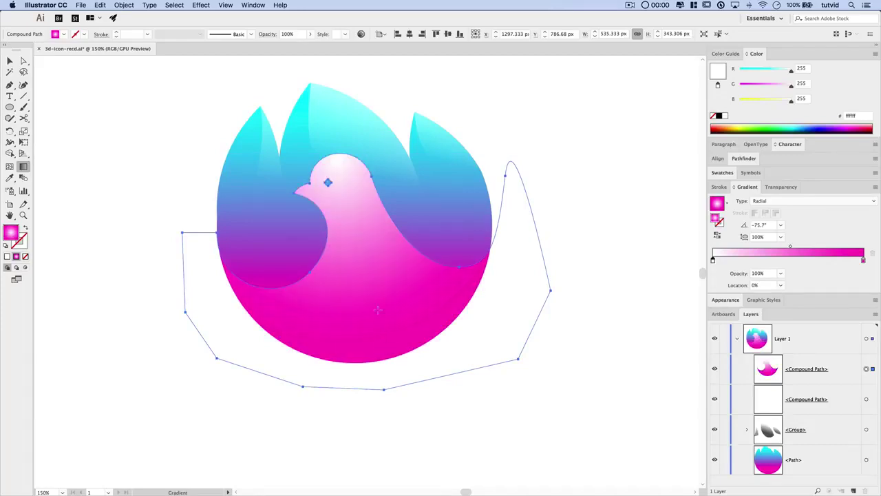
drag(335, 161, 392, 347)
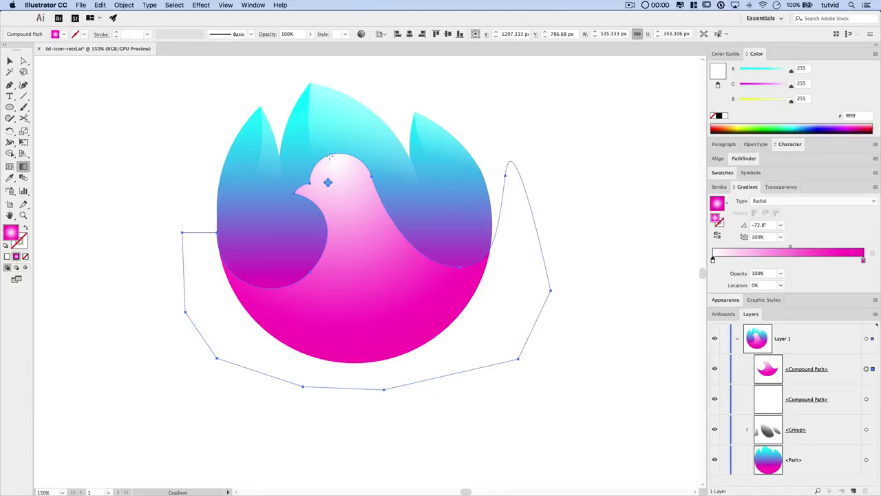
drag(343, 184, 395, 357)
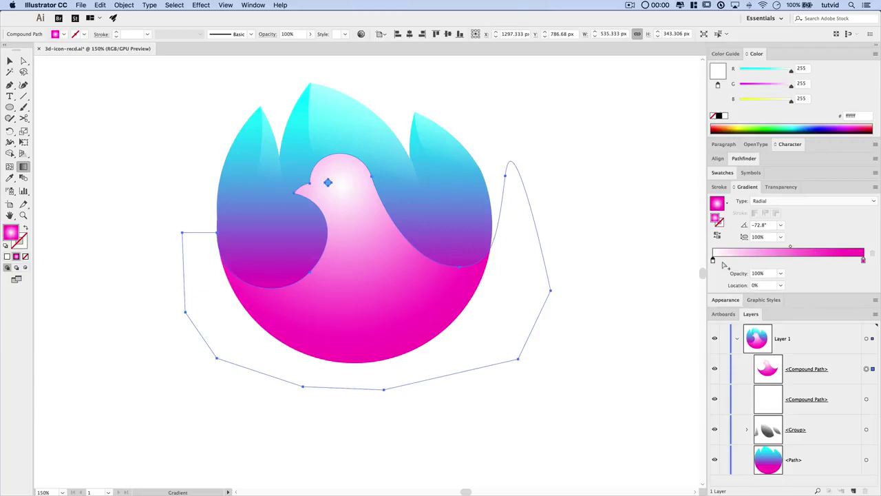
Step: Move the bird copy's gradient midpoint to 87% and its white stop to 68.3% so magenta hugs the lower edge
drag(714, 260, 858, 249)
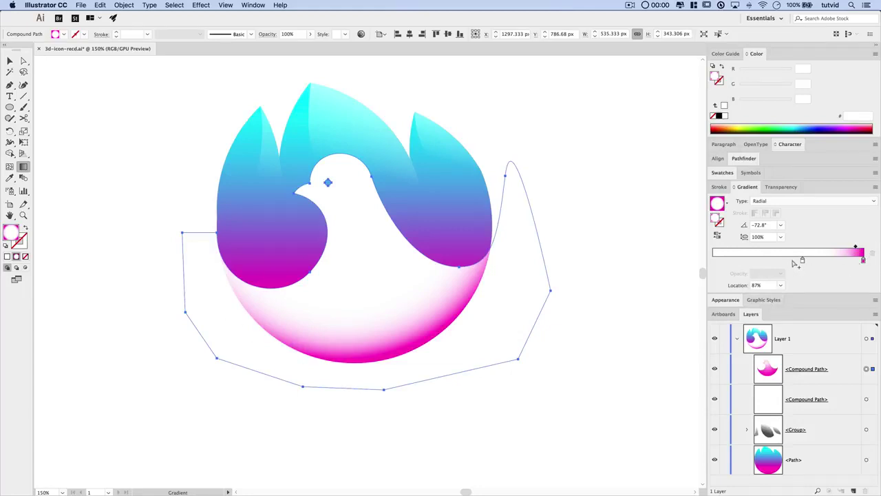
drag(803, 260, 817, 262)
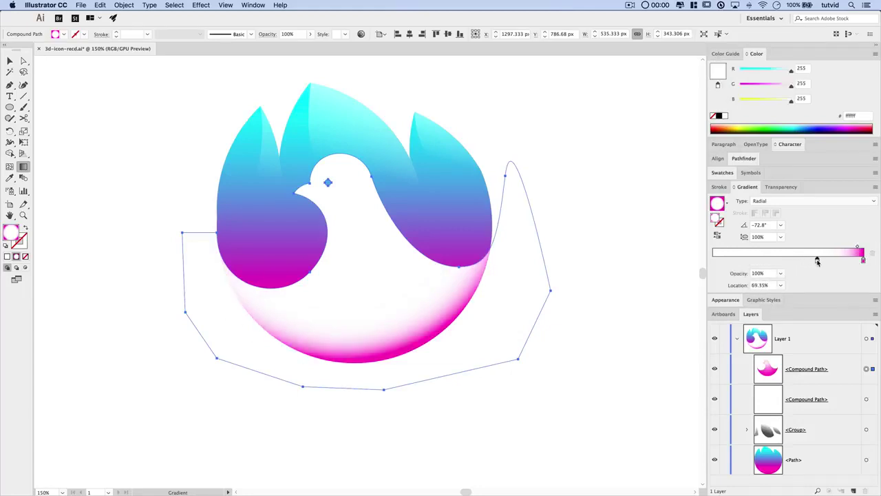
key(v)
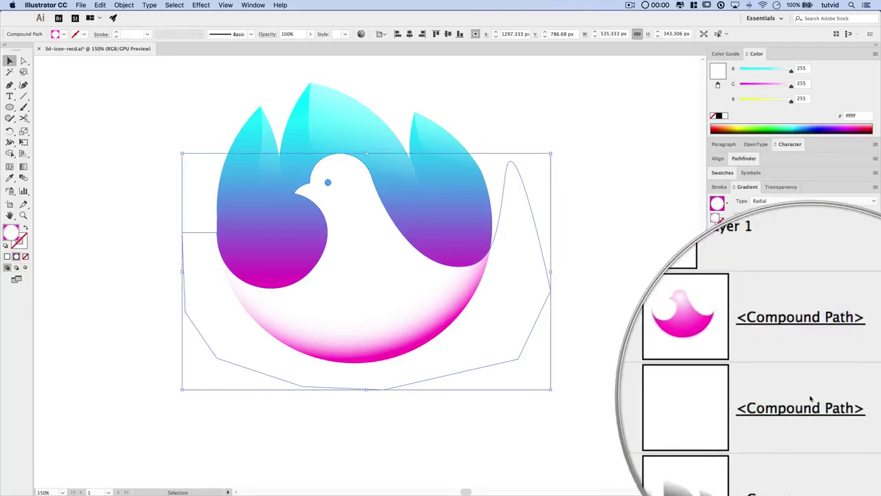
Step: Rename the plain white compound path beneath the gradient copy as white-bird
double_click(803, 400)
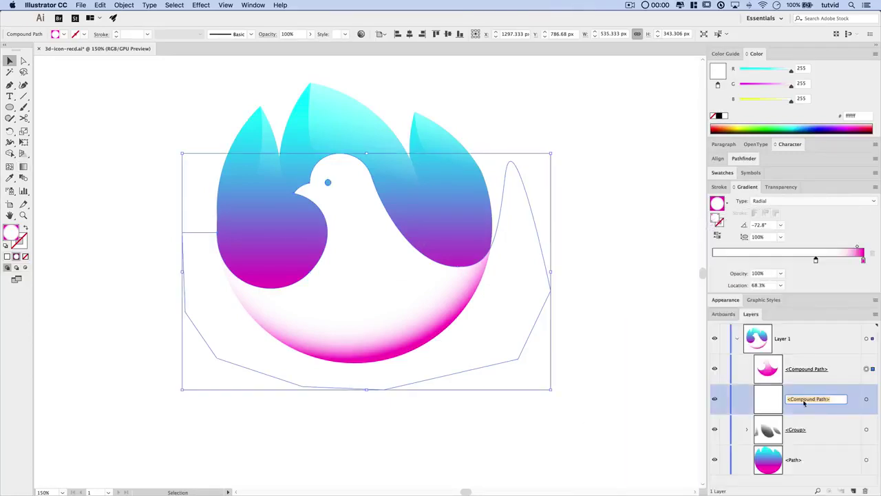
text(white-bird)
key(Return)
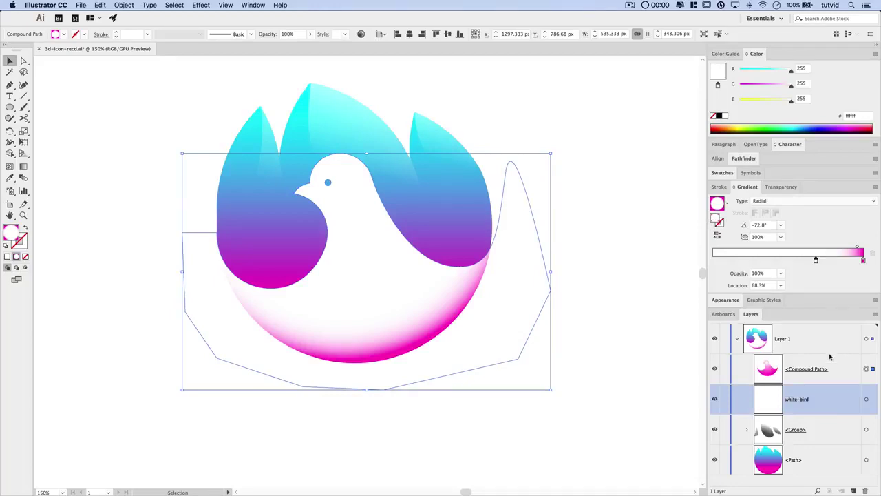
Step: Set the gradient bird copy's opacity to 35% and deselect it
click(808, 370)
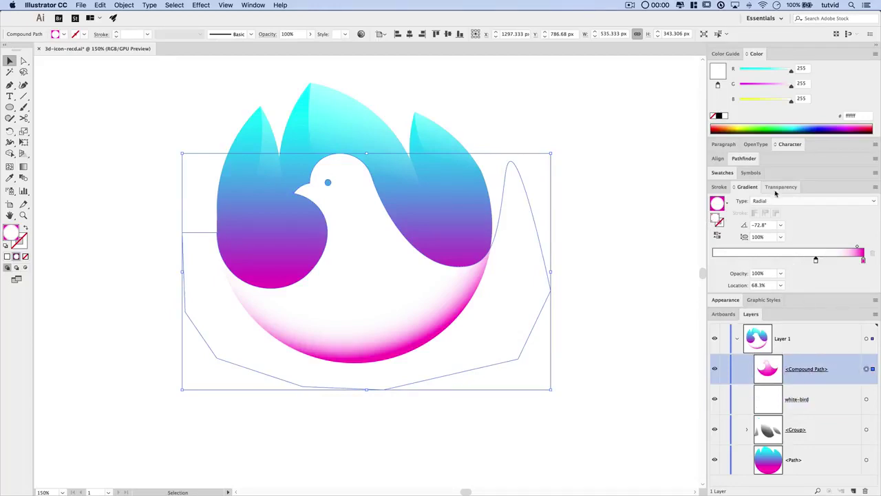
click(781, 187)
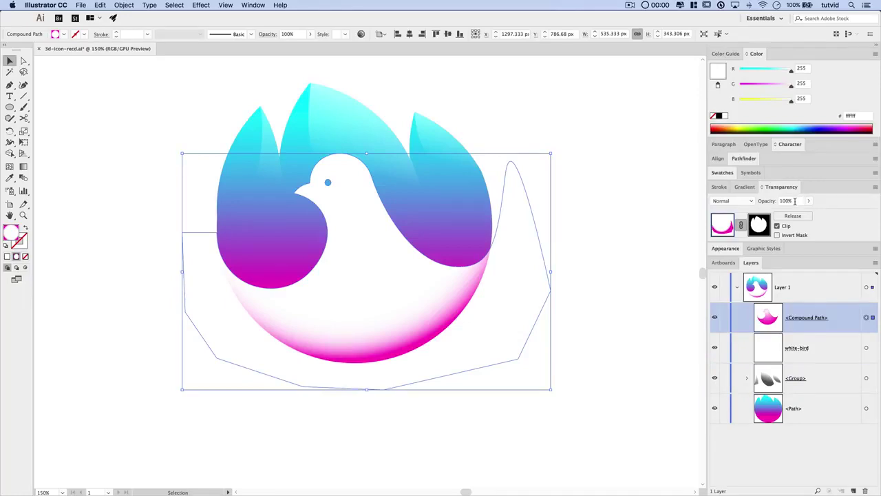
click(795, 200)
key(Return)
click(613, 403)
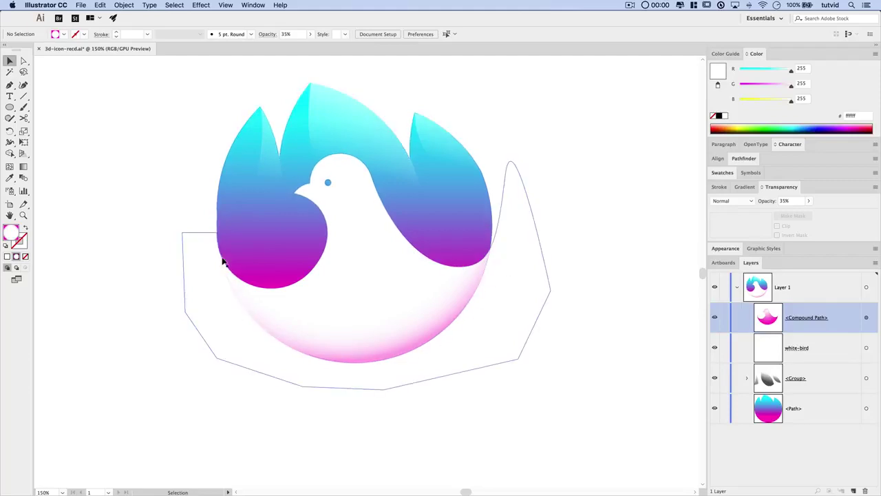
Step: Pull the lower-left anchor points of the gradient bird copy's outline inward and deselect the shape
key(a)
click(274, 325)
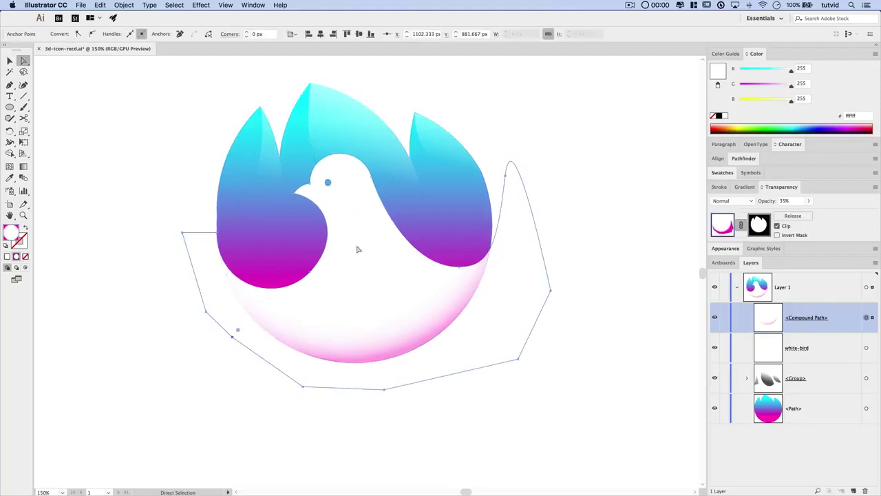
click(163, 172)
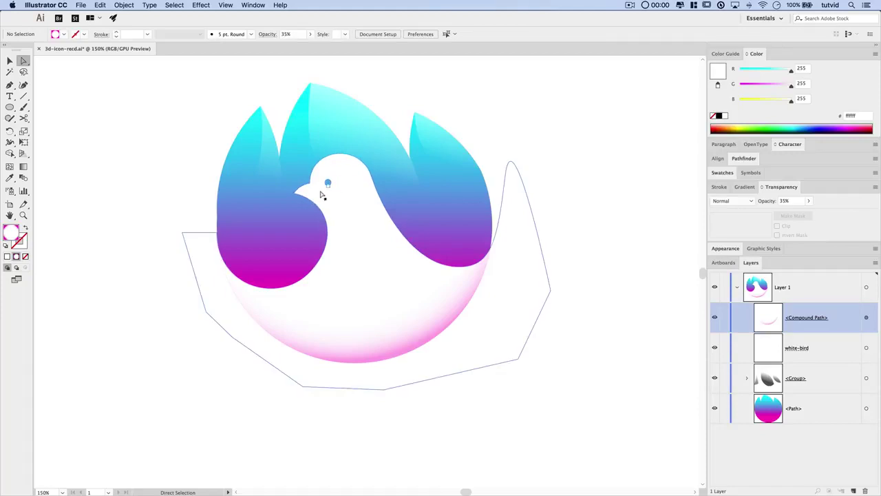
Step: Start a Pen path at the bird's beak tip and curve it below the eye to a corner point on the neck
key(z)
click(335, 206)
drag(335, 206, 344, 220)
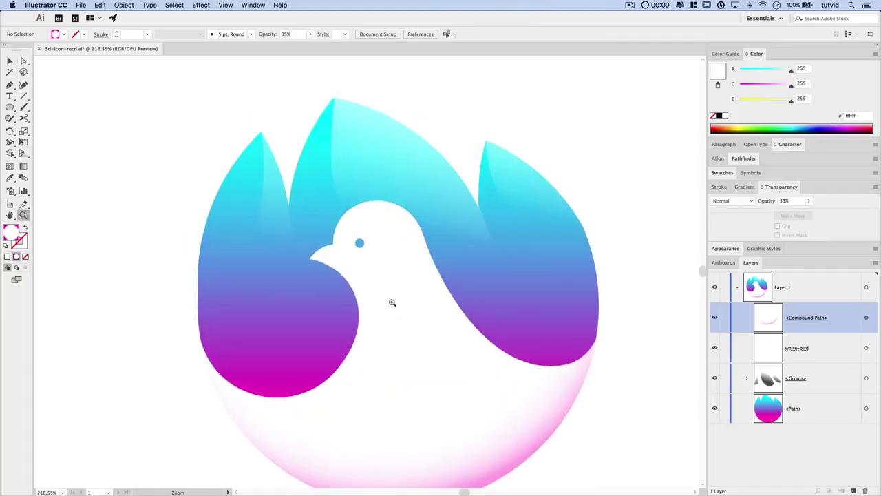
click(392, 302)
click(379, 286)
scroll(377, 283, up, 3)
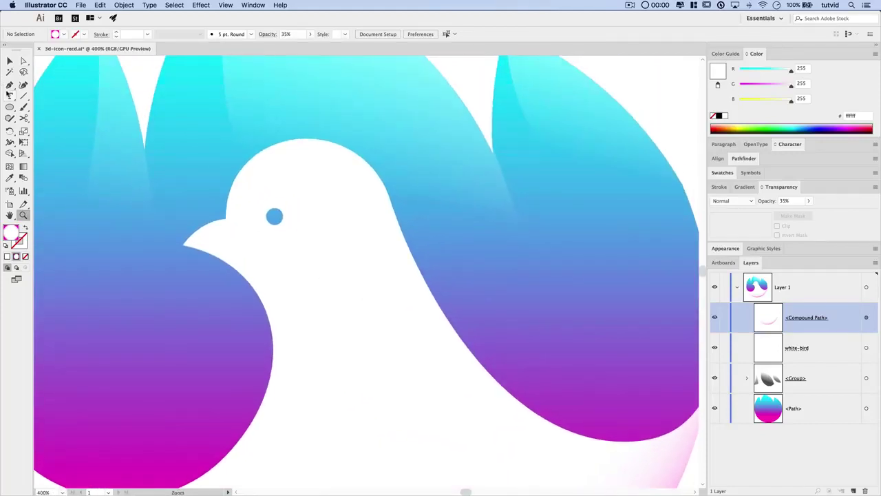
click(10, 84)
click(220, 4)
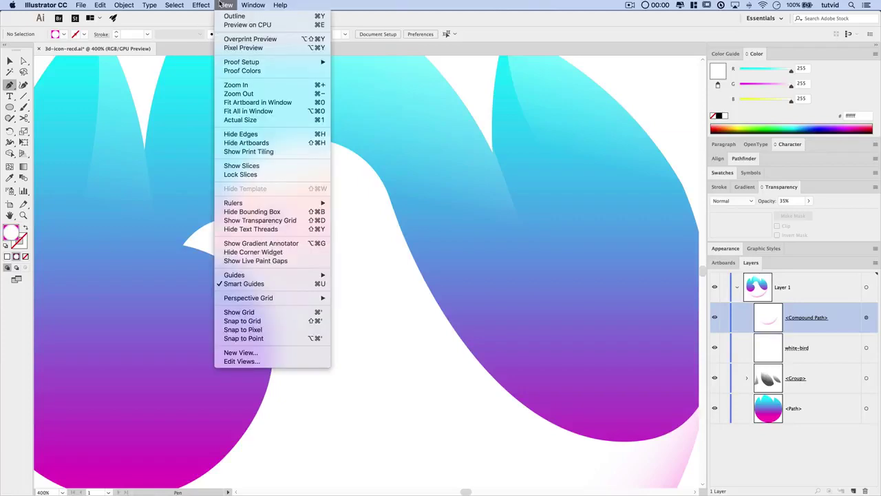
click(365, 203)
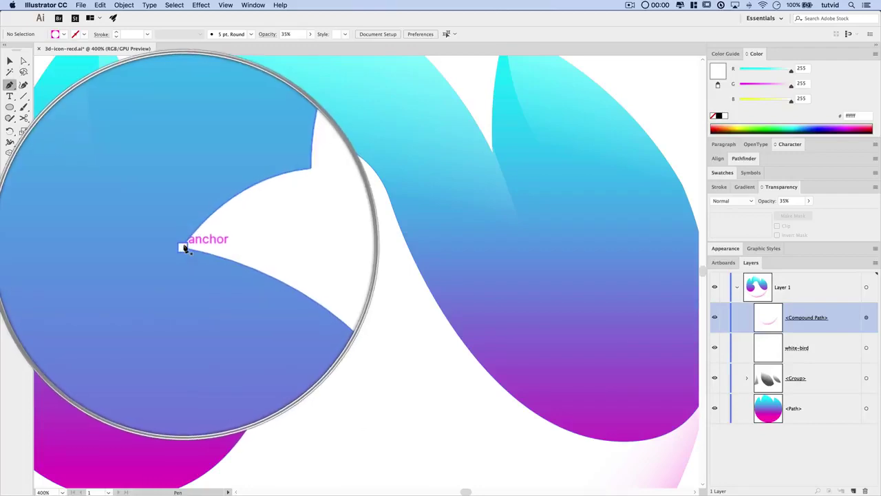
click(184, 244)
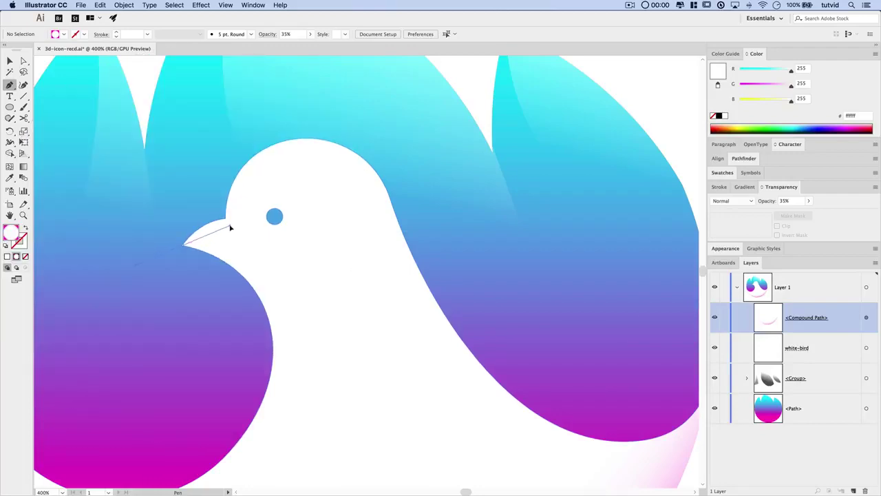
drag(246, 220, 244, 219)
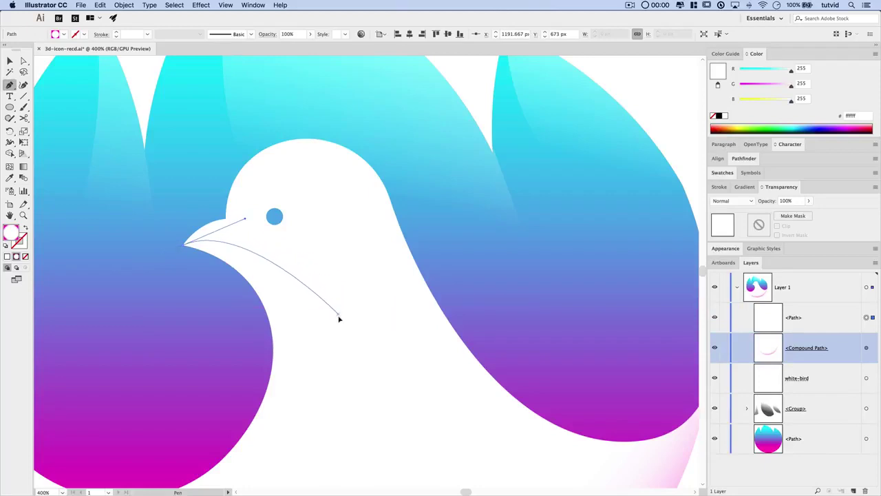
drag(338, 315, 357, 351)
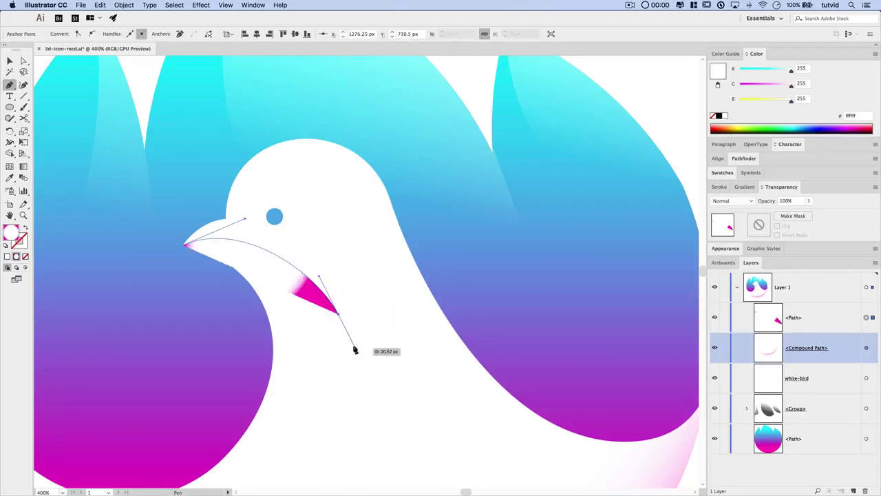
click(338, 315)
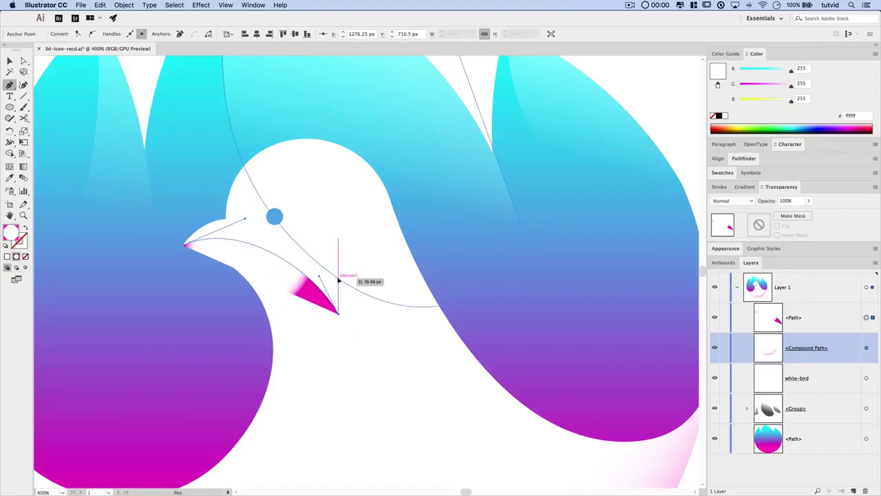
Step: Extend the neck path with a short hook upward and a long curve down the neck, leaving its end open
drag(338, 279, 329, 257)
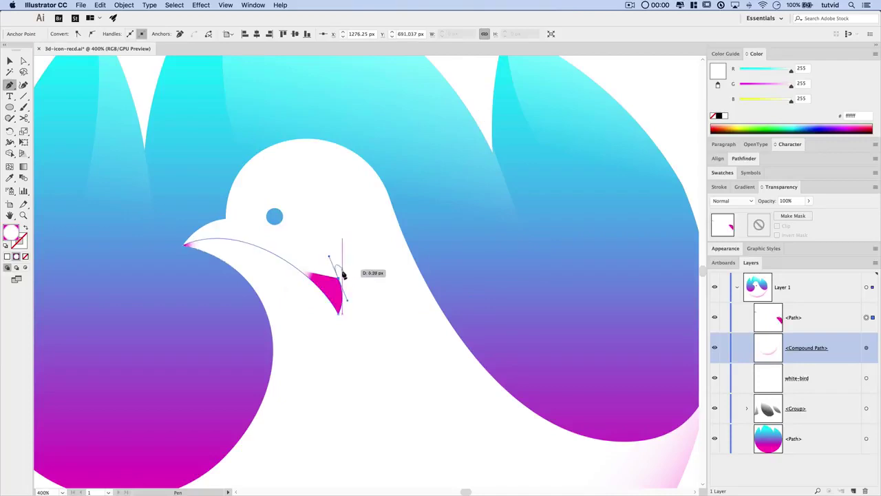
drag(377, 339, 346, 245)
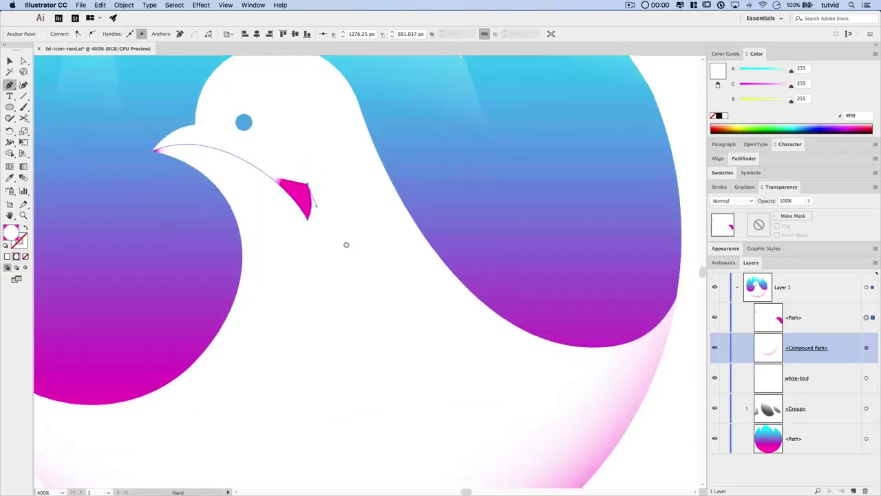
drag(349, 338, 322, 436)
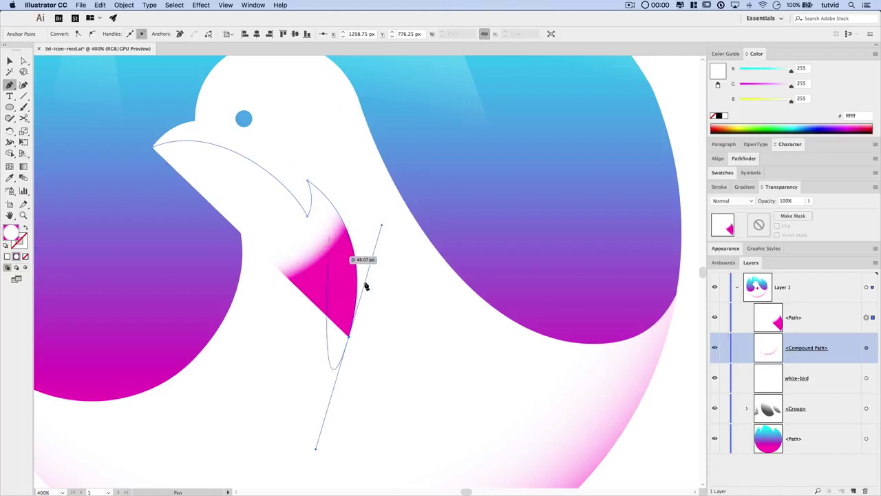
key(Escape)
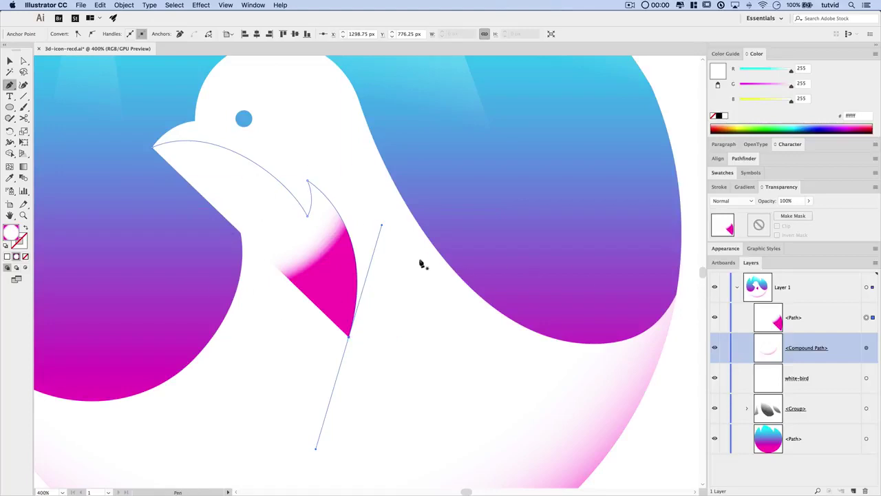
key(v)
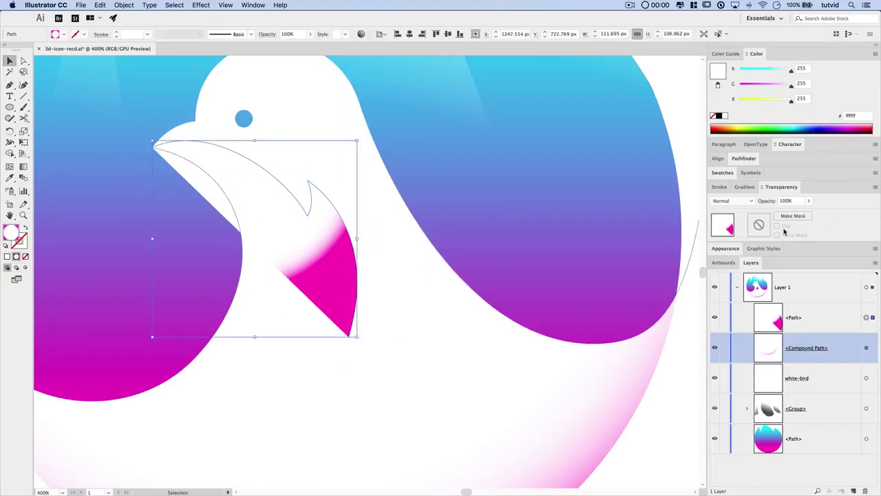
Step: Move the neck path's white gradient stop to 31.4% and the gradient midpoint to 56.98%
click(747, 187)
drag(818, 262, 761, 260)
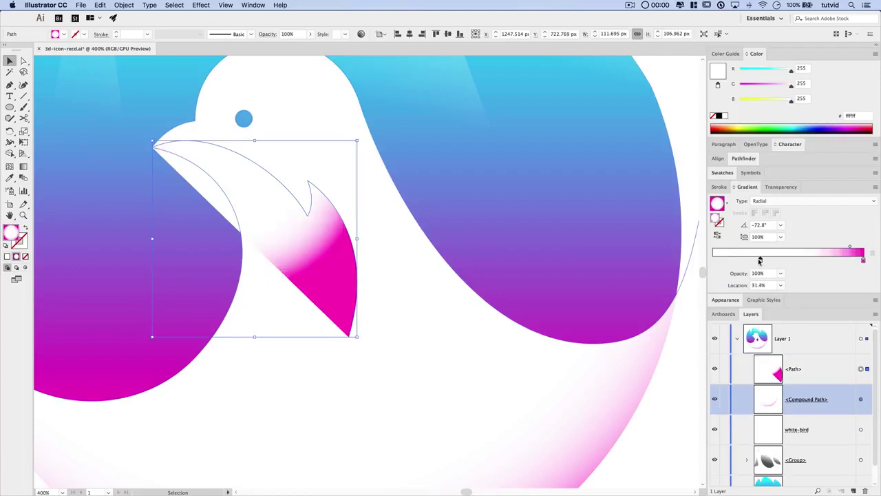
drag(850, 247, 818, 250)
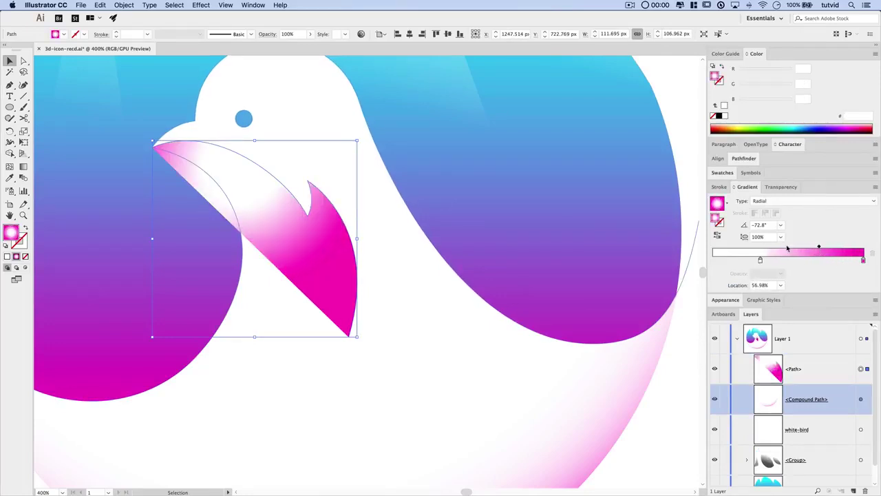
Step: Change the neck path's gradient type from radial to linear
click(773, 203)
click(773, 218)
click(768, 203)
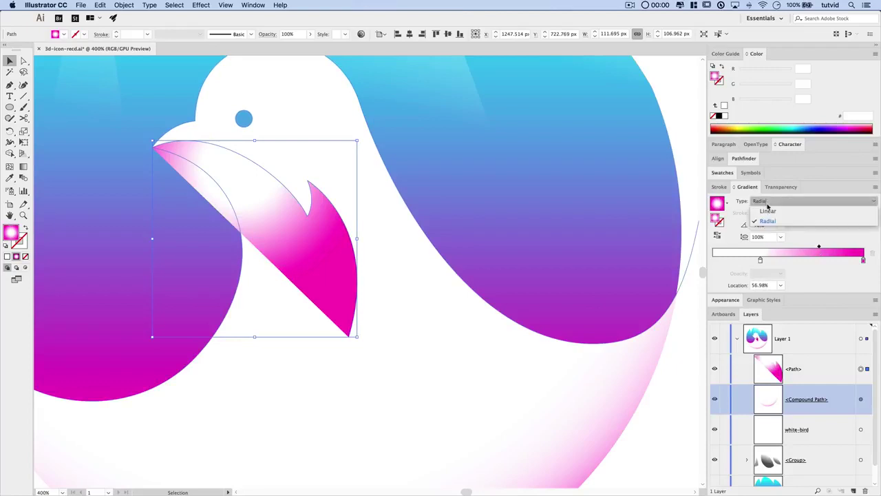
click(768, 211)
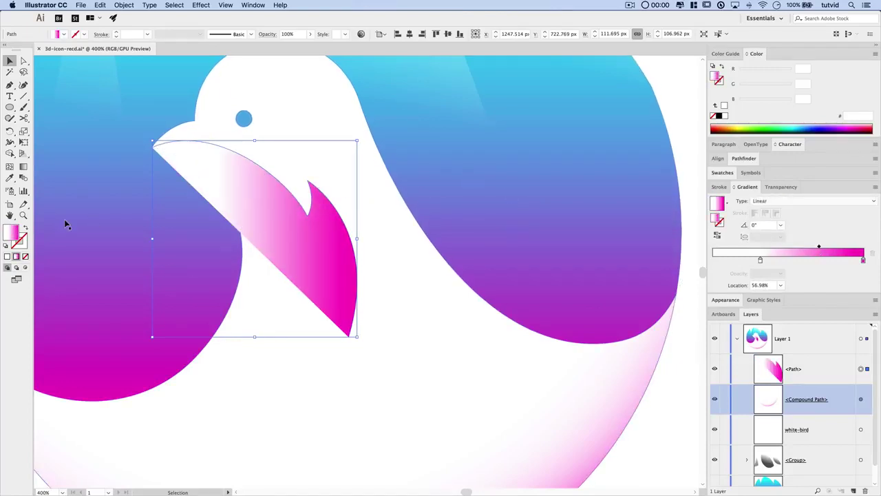
Step: Reverse the neck path's gradient and redirect it diagonally from the cheek down to the throat at about -117.4°
click(24, 168)
drag(280, 160, 258, 270)
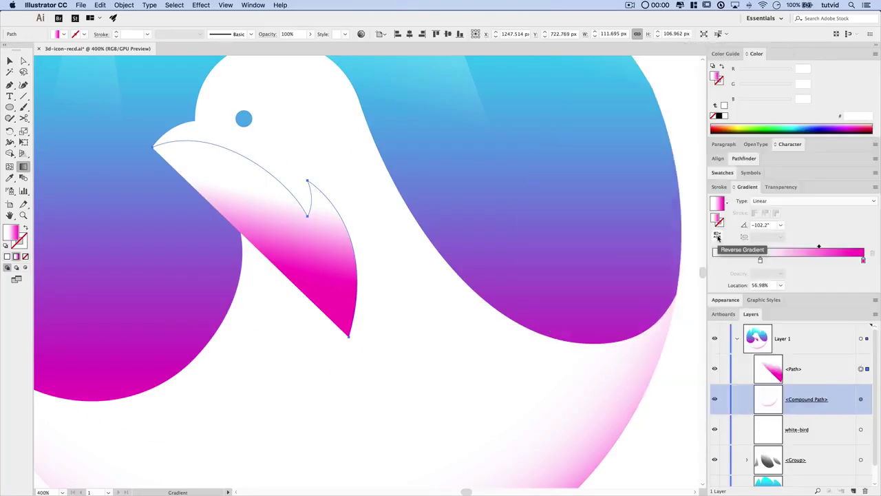
click(717, 235)
drag(279, 142, 233, 241)
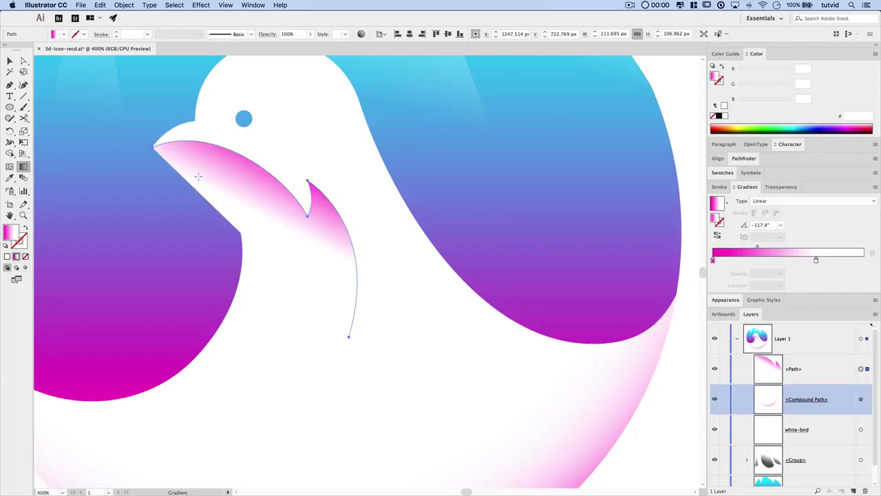
Step: Set the neck shading path's blending mode to Multiply
click(780, 187)
click(754, 200)
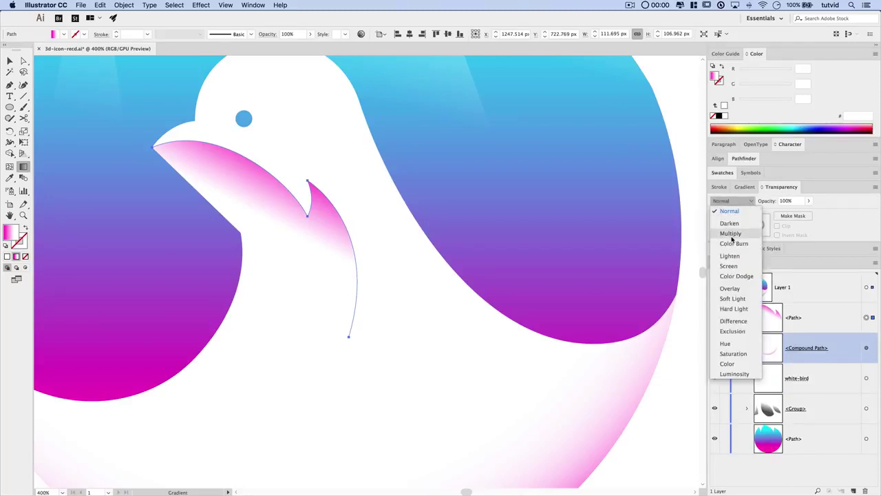
click(735, 232)
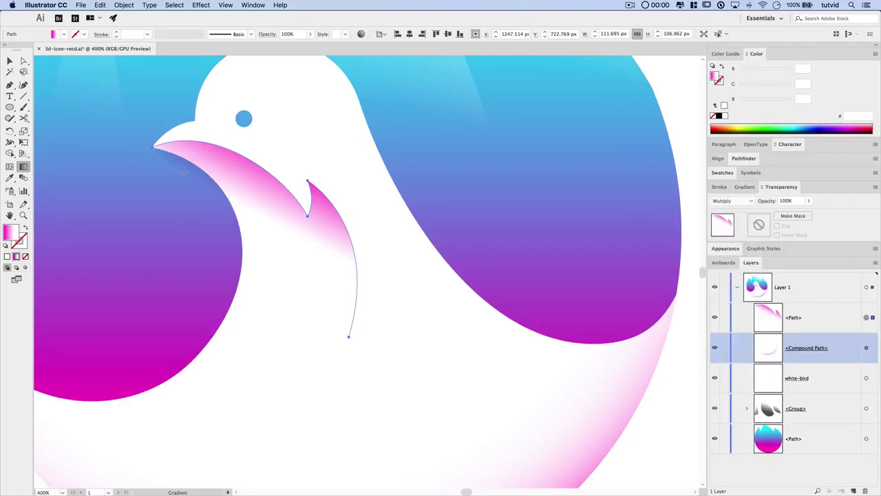
Step: Copy the white-bird shape into a new opacity mask on the neck shading path, keeping its original position, and return to the artwork
key(v)
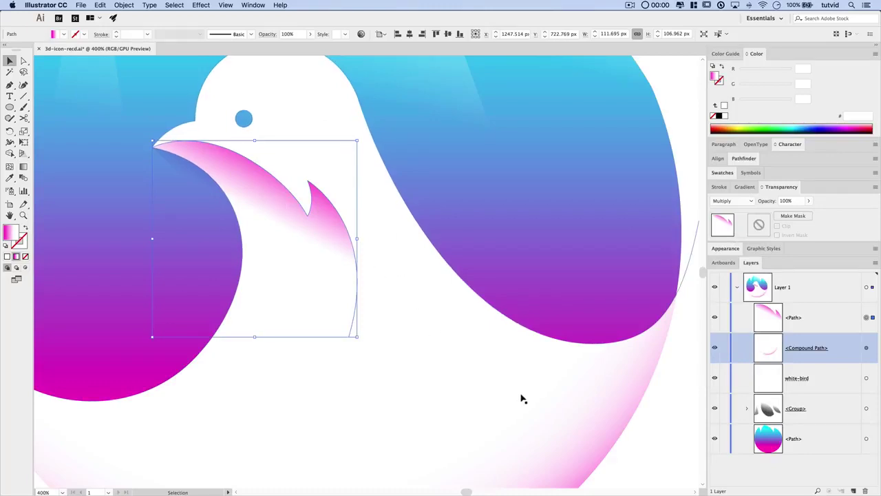
click(866, 378)
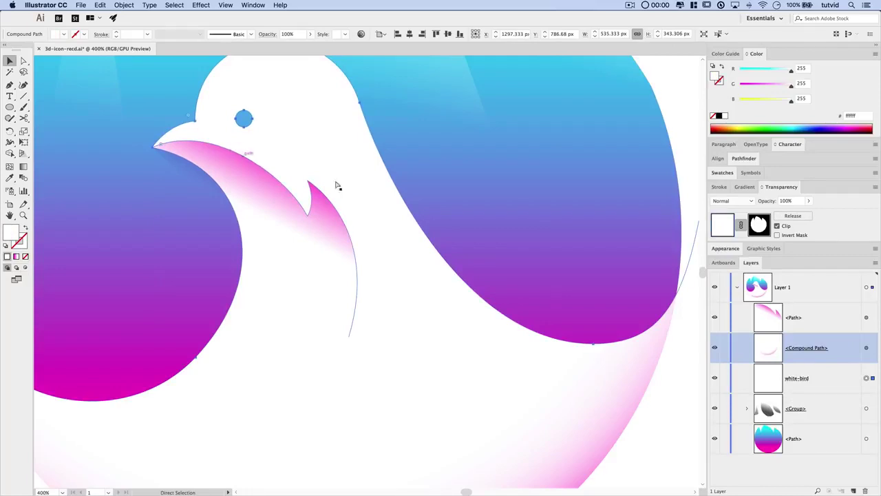
click(868, 318)
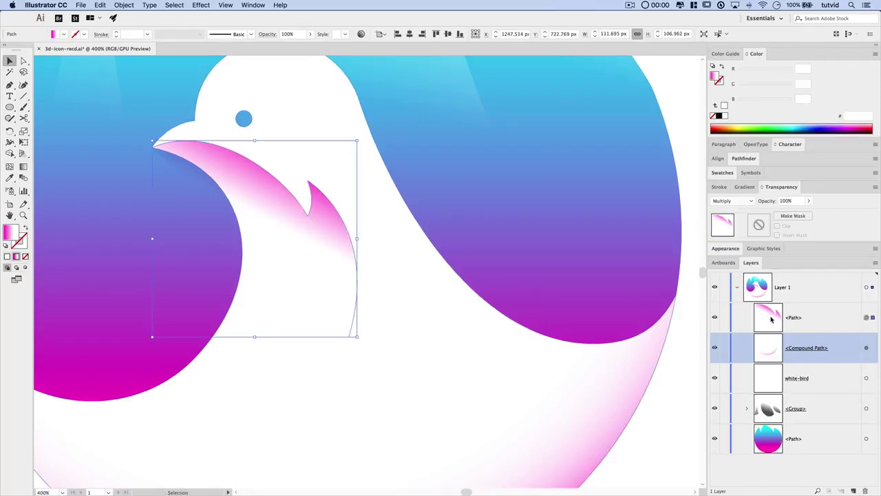
double_click(758, 225)
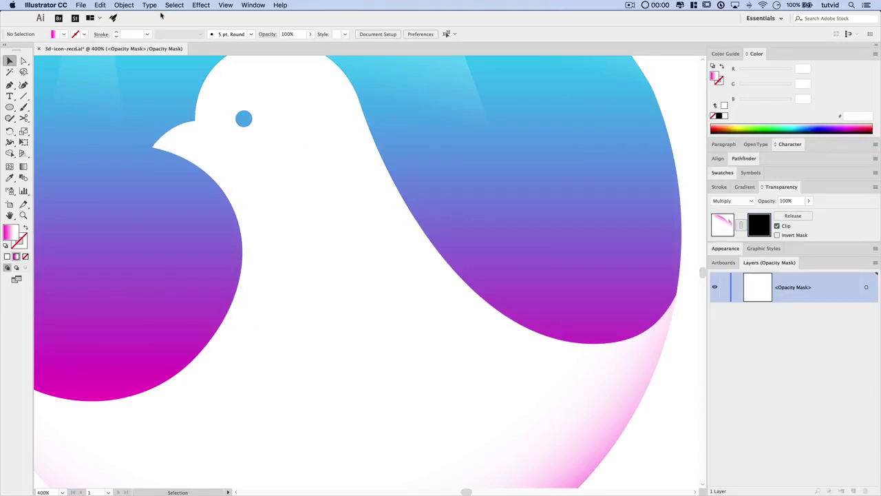
click(100, 5)
click(121, 65)
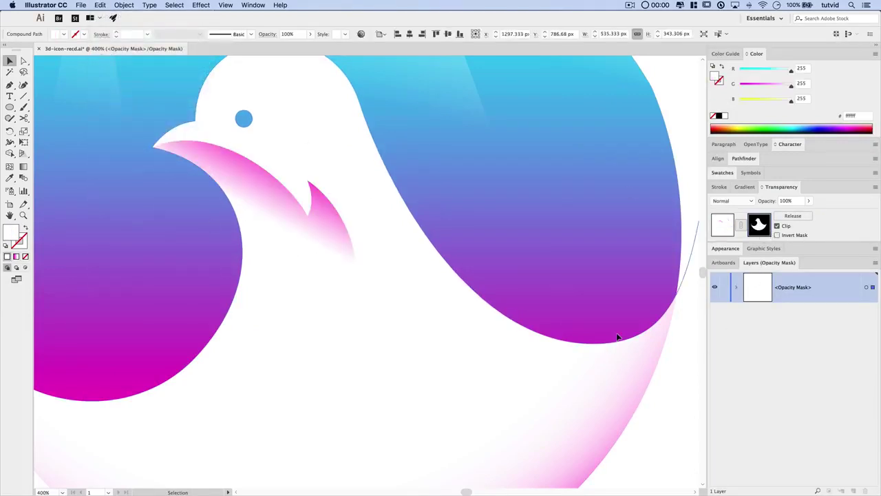
click(723, 226)
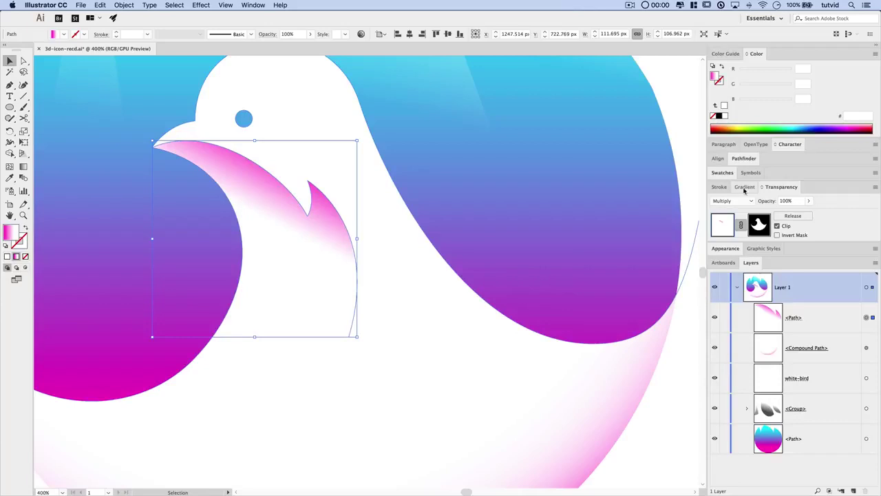
Step: Set the neck shading path's opacity to 25%
click(794, 200)
text(25)
key(Return)
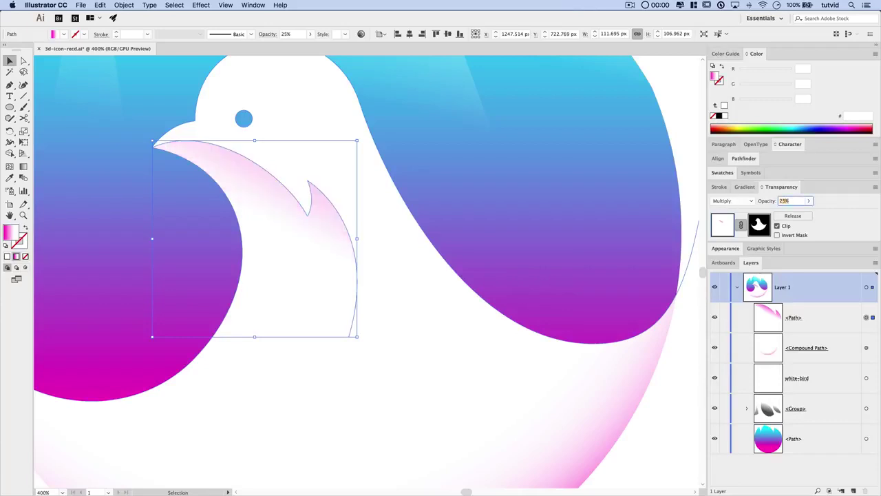
click(459, 345)
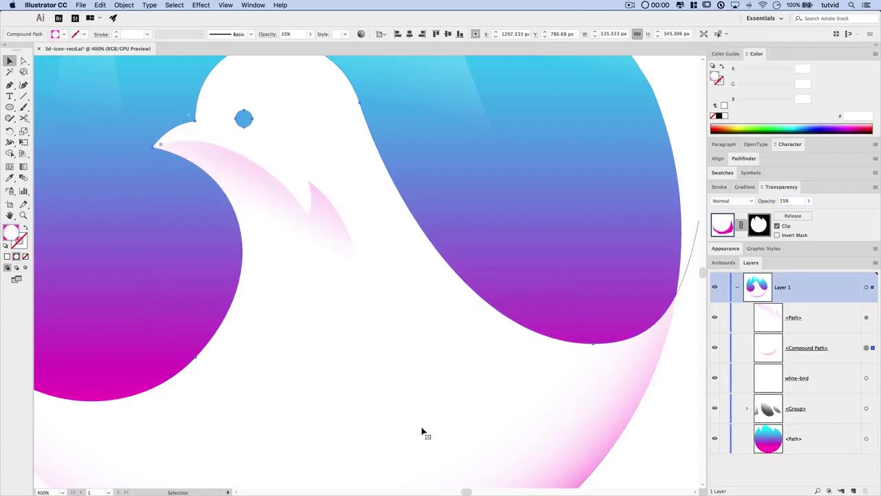
Step: Lower the neck shading path's opacity to 15% and deselect it
key(super+minus)
key(super+minus)
key(super+minus)
click(186, 275)
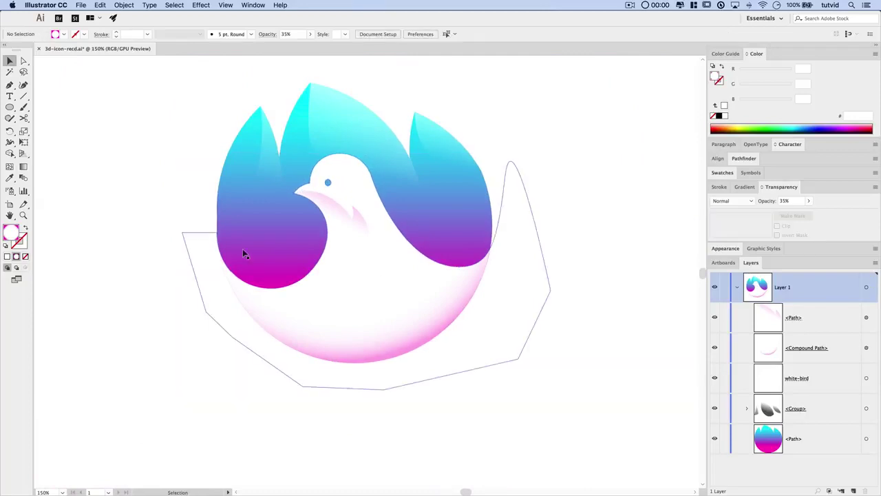
click(344, 206)
click(758, 202)
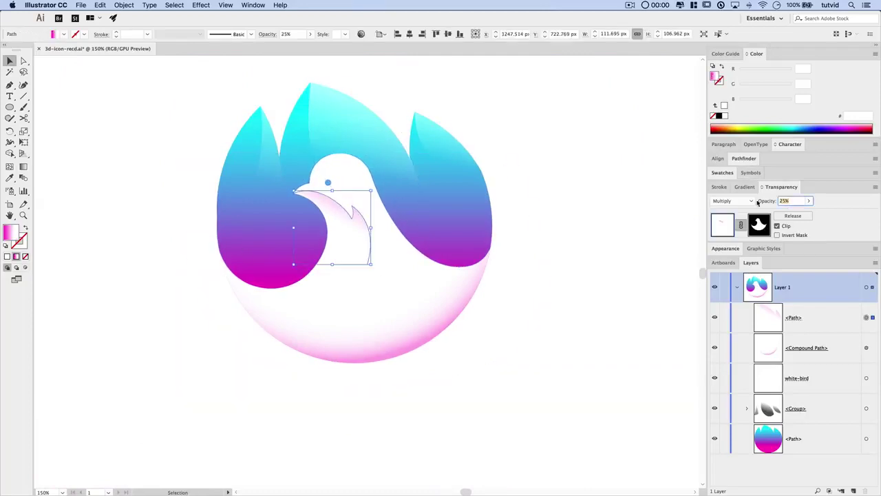
click(127, 276)
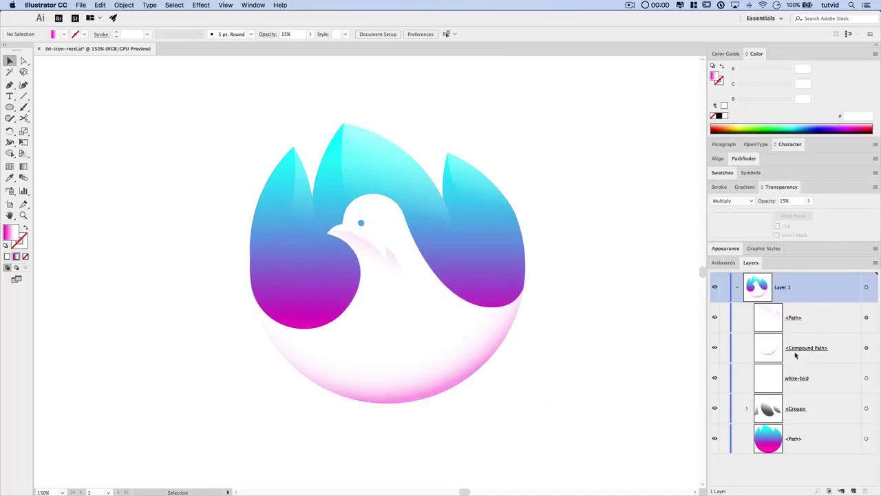
Step: Examine the white-bird shape and its gradient compound path copy by targeting them together and separately
click(807, 349)
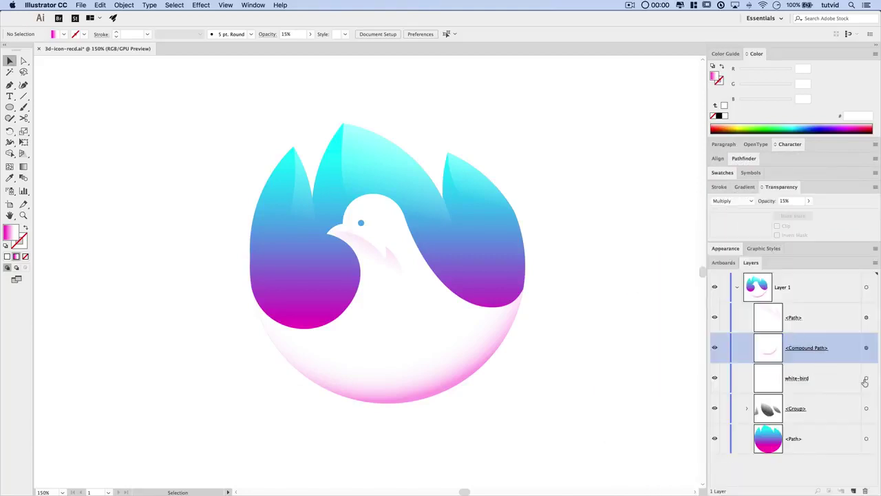
click(866, 379)
shift+click(867, 349)
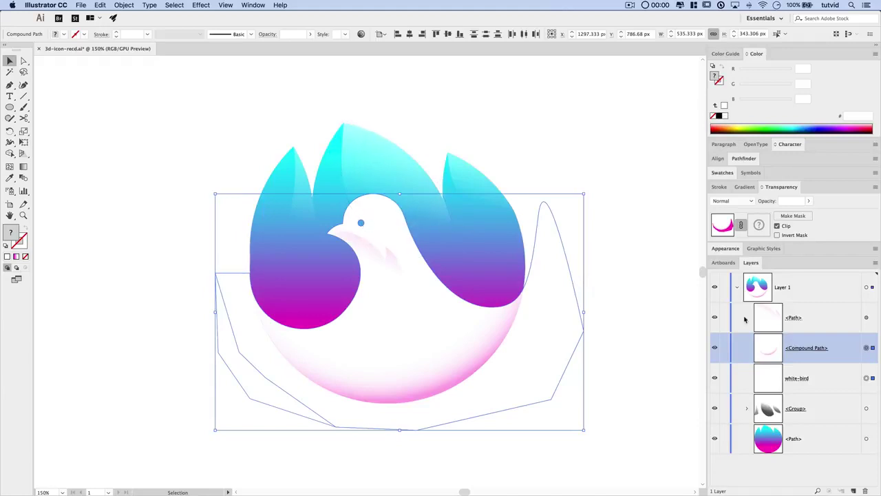
click(818, 380)
click(868, 379)
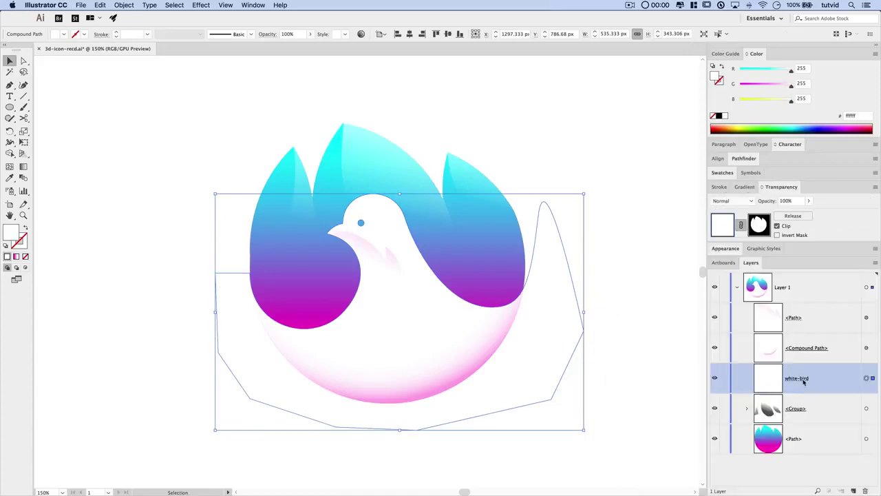
click(766, 350)
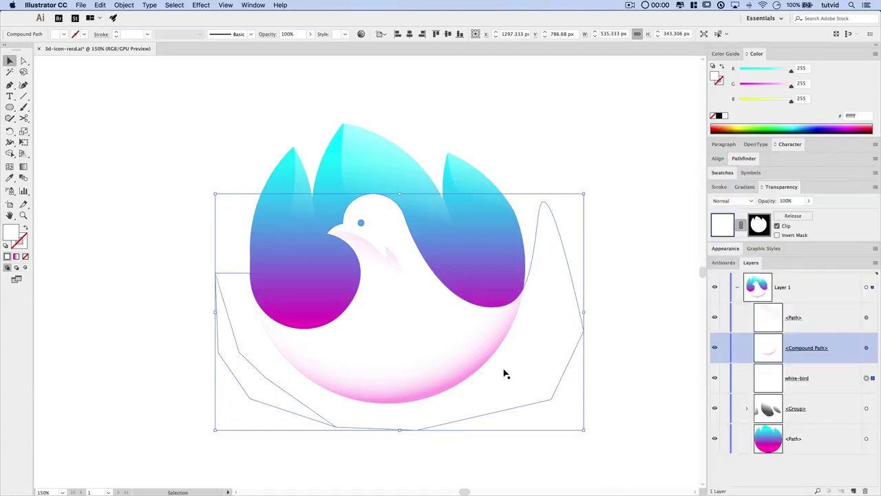
click(626, 230)
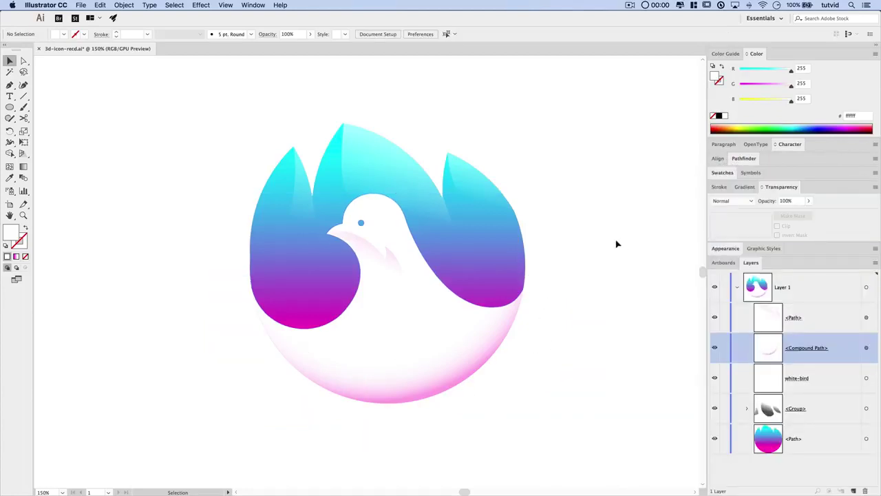
Step: Inspect the icon's path construction in Outline mode and return to the full-colour preview of the whole icon
drag(473, 190, 487, 201)
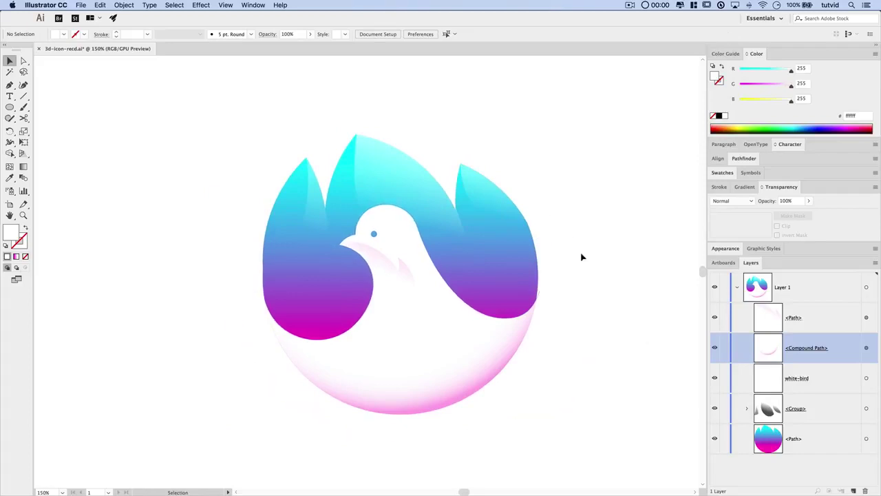
key(ctrl+y)
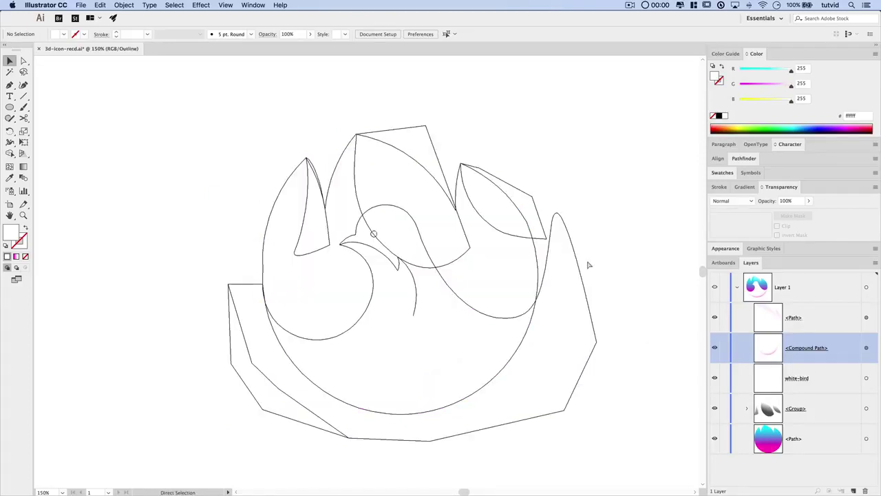
key(ctrl+y)
drag(563, 287, 572, 221)
key(ctrl+minus)
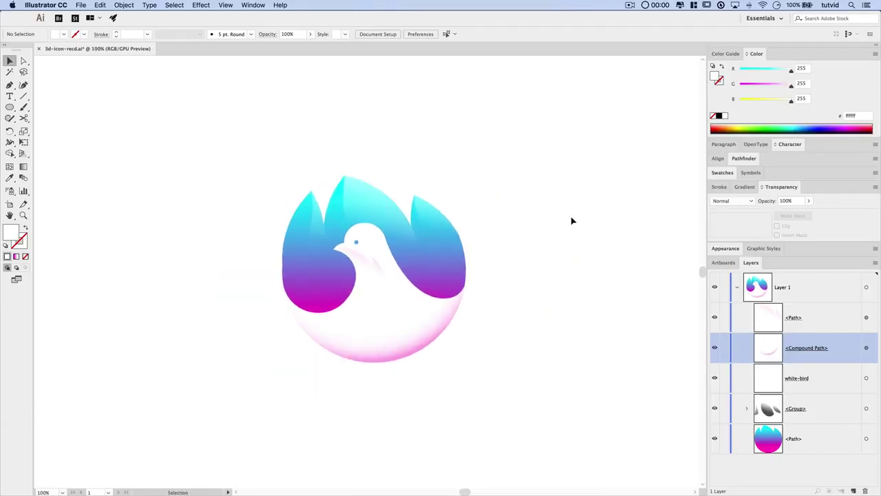